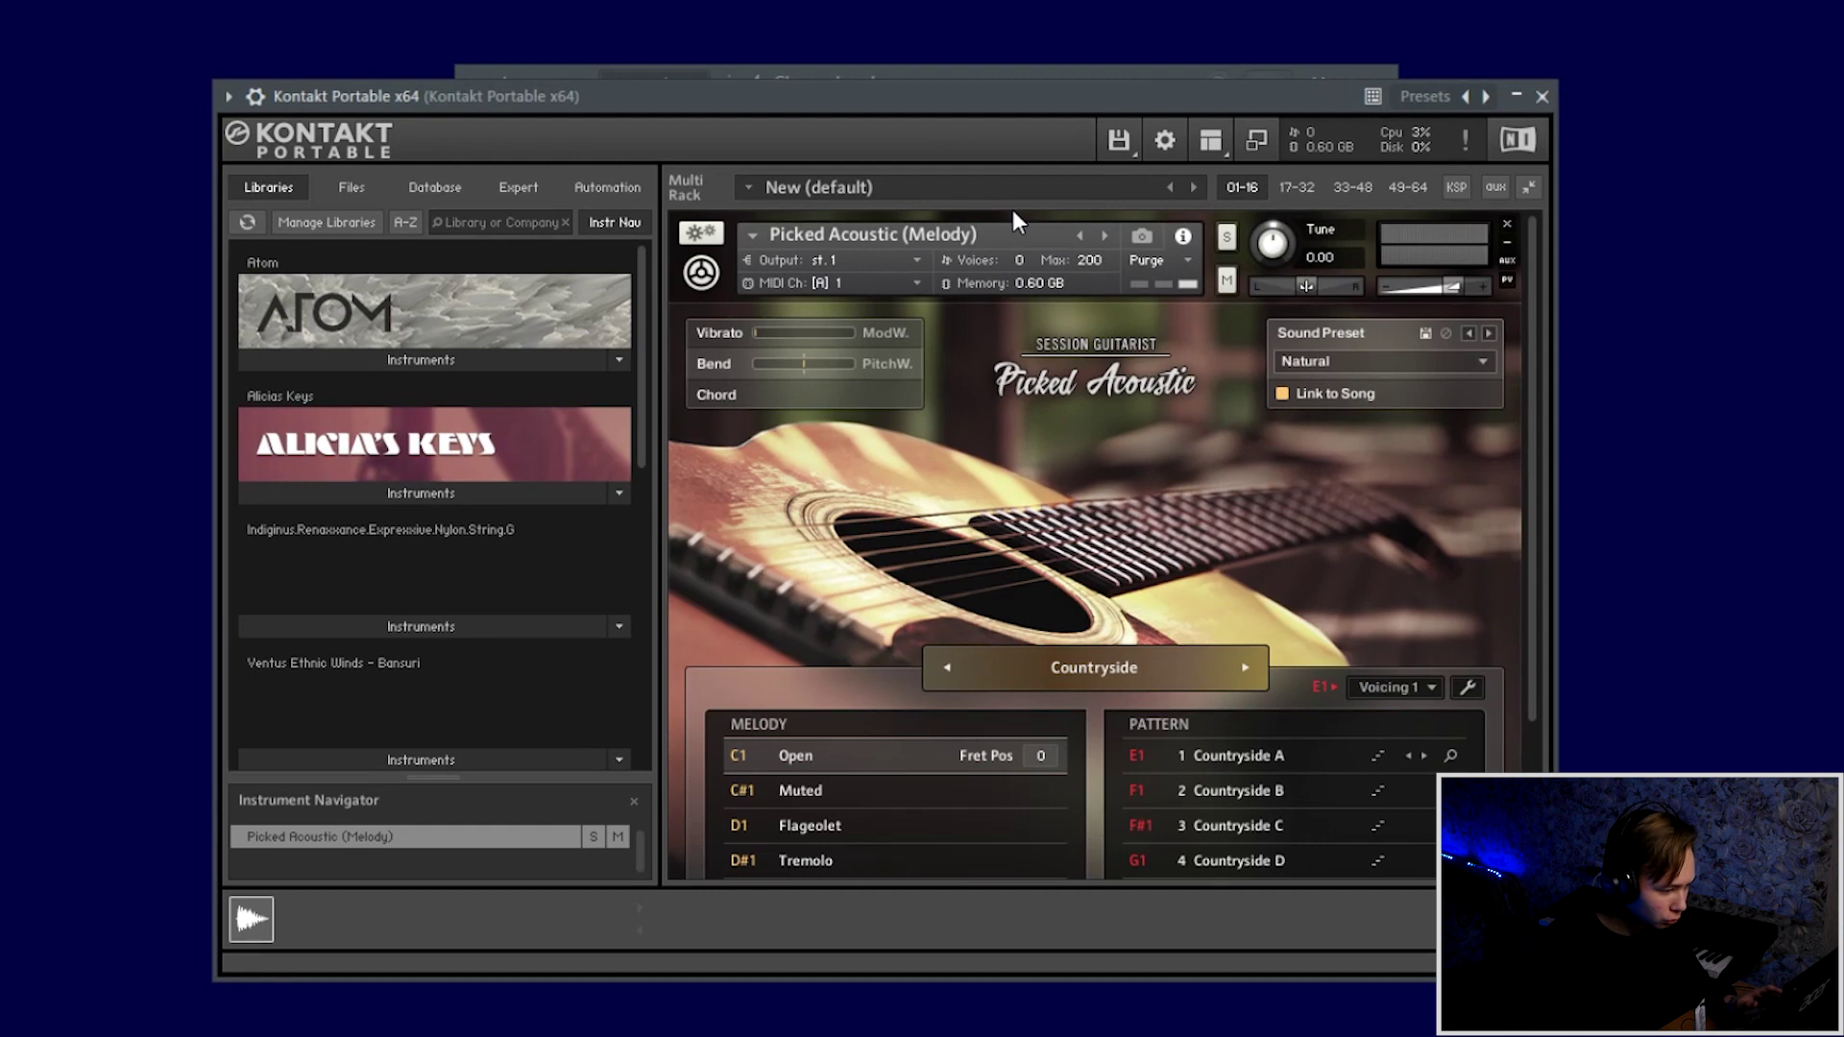
- Close the Kontakt instrument and draw a one-bar chord of A#4, C#5 and F5 in bar 1, then preview it
left_click(1543, 96)
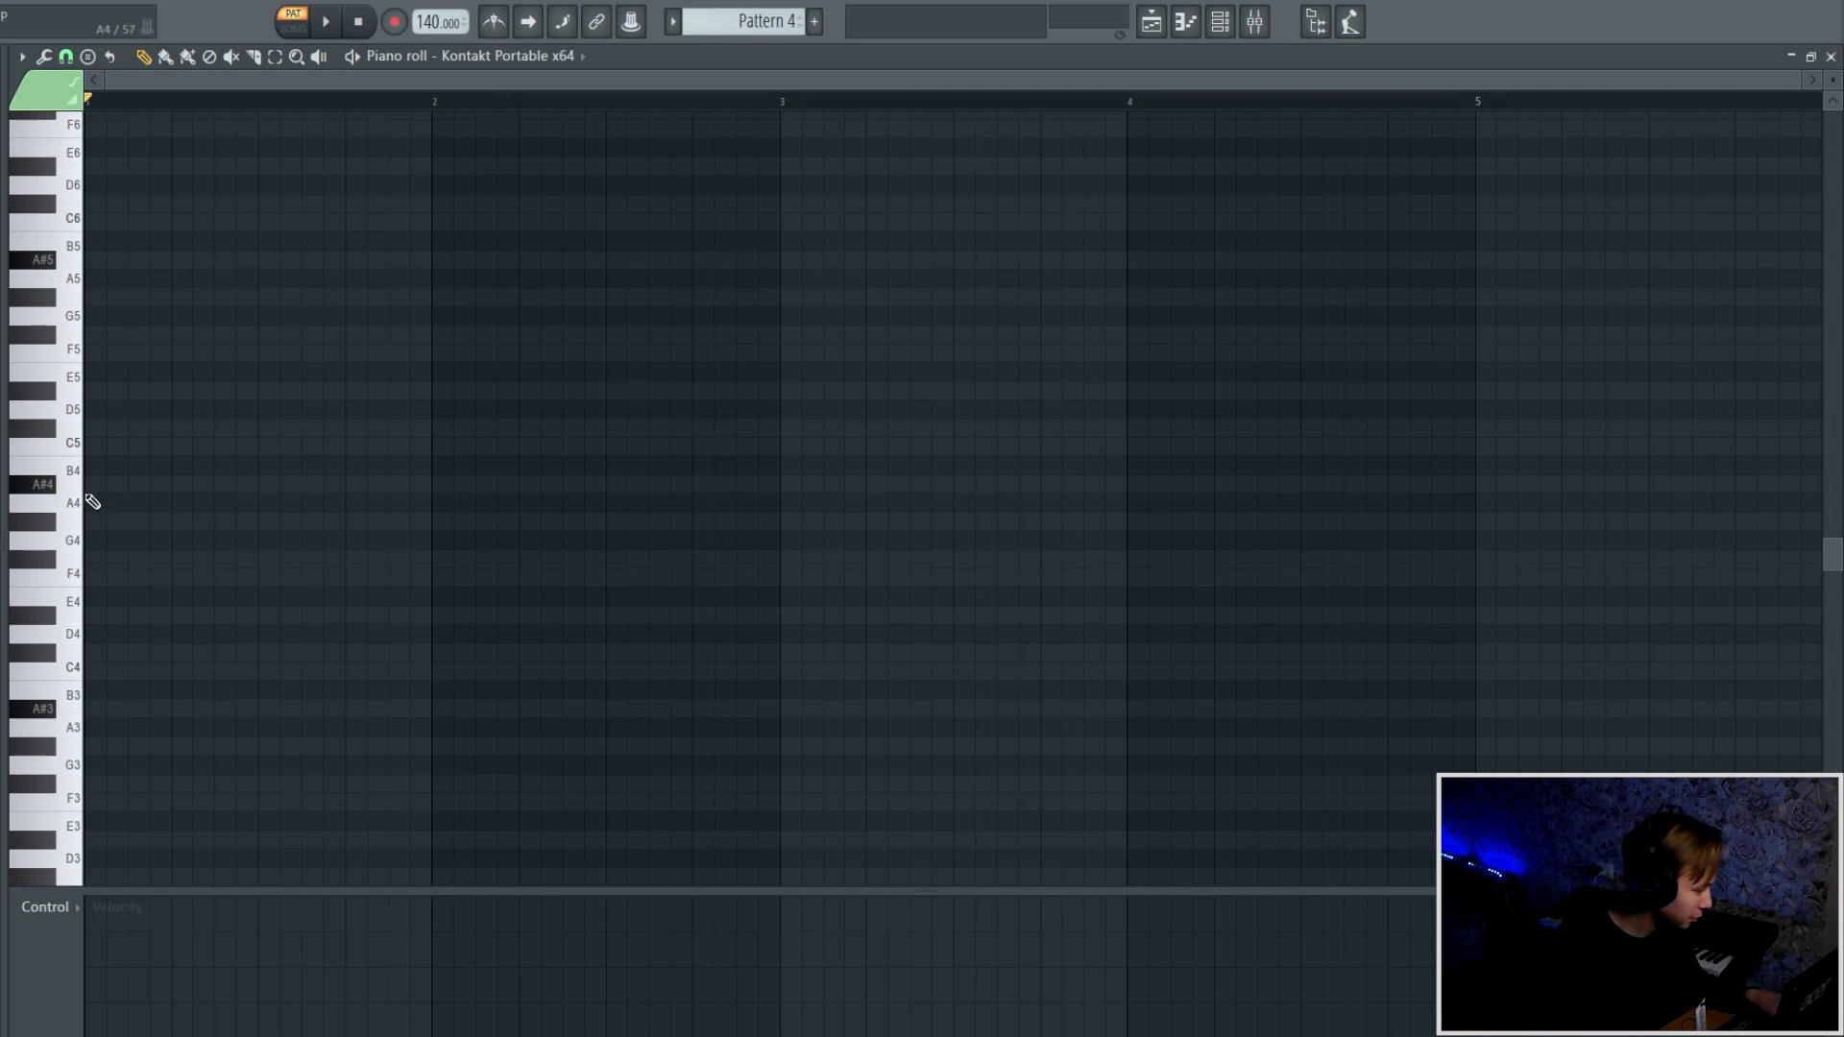
left_click(108, 485)
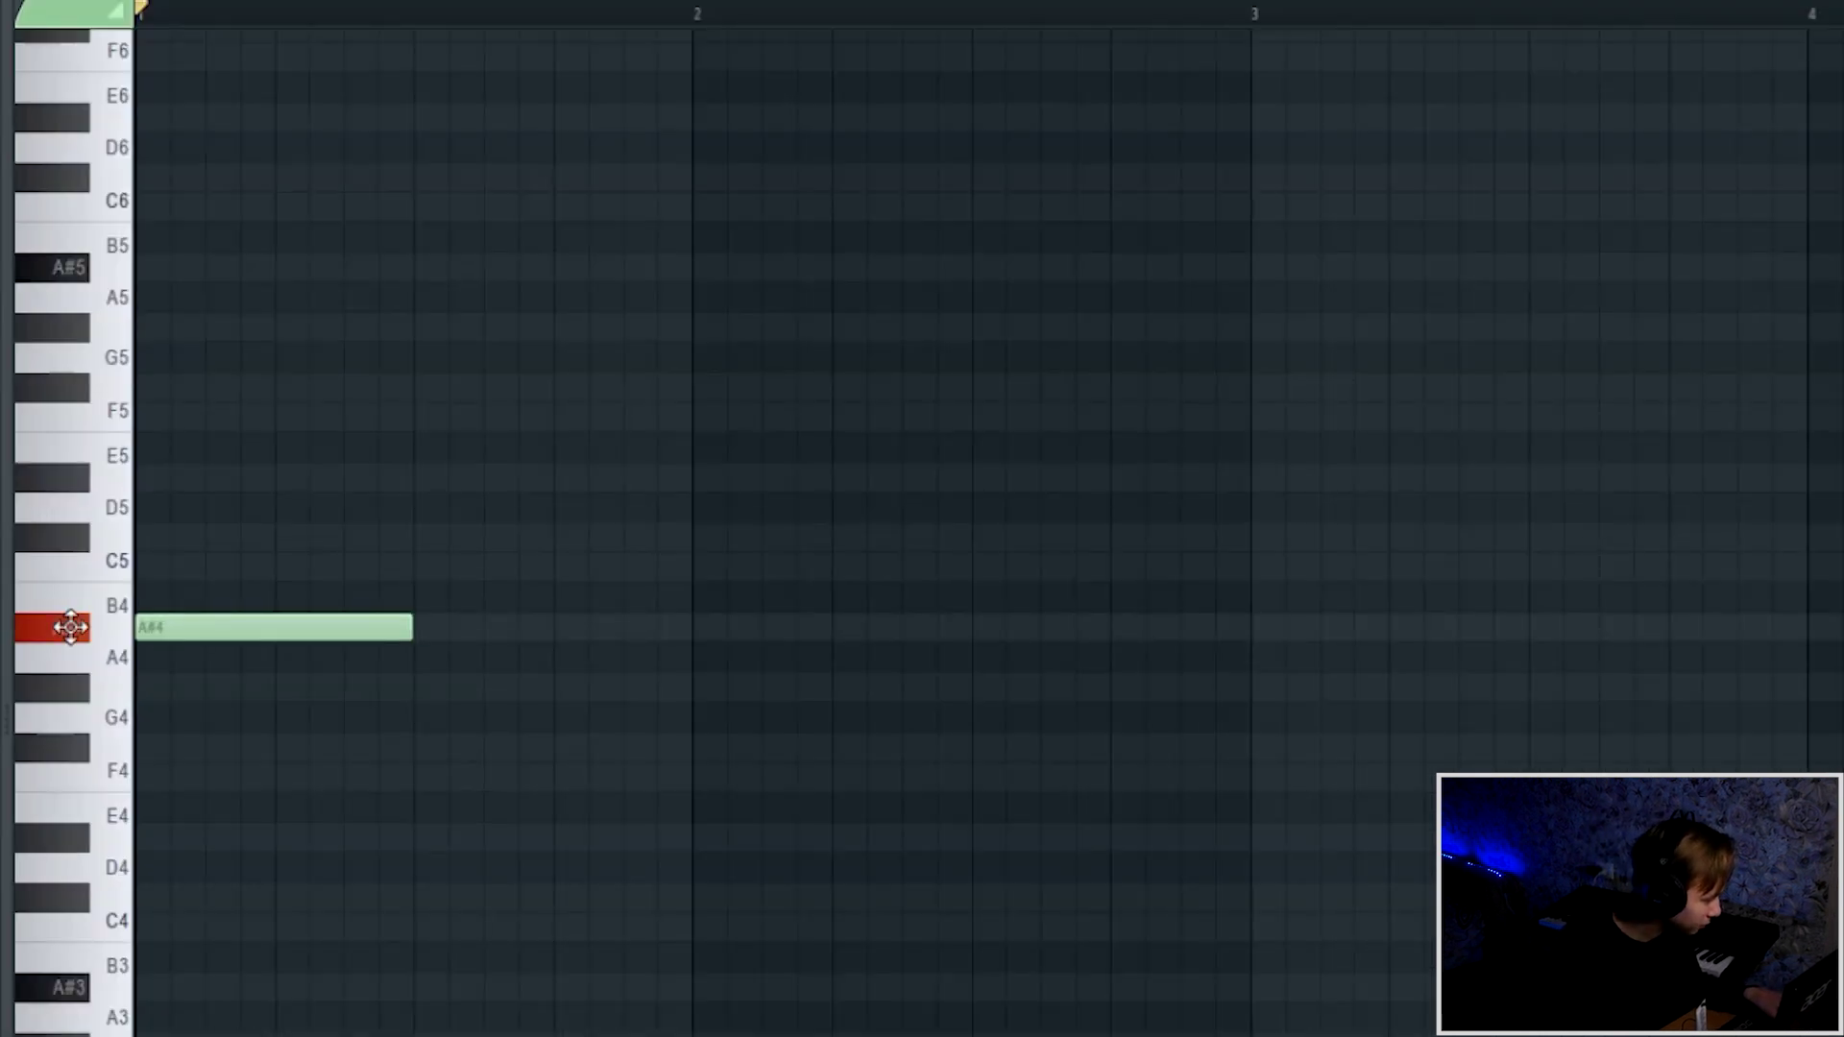
left_click_drag(417, 632, 661, 638)
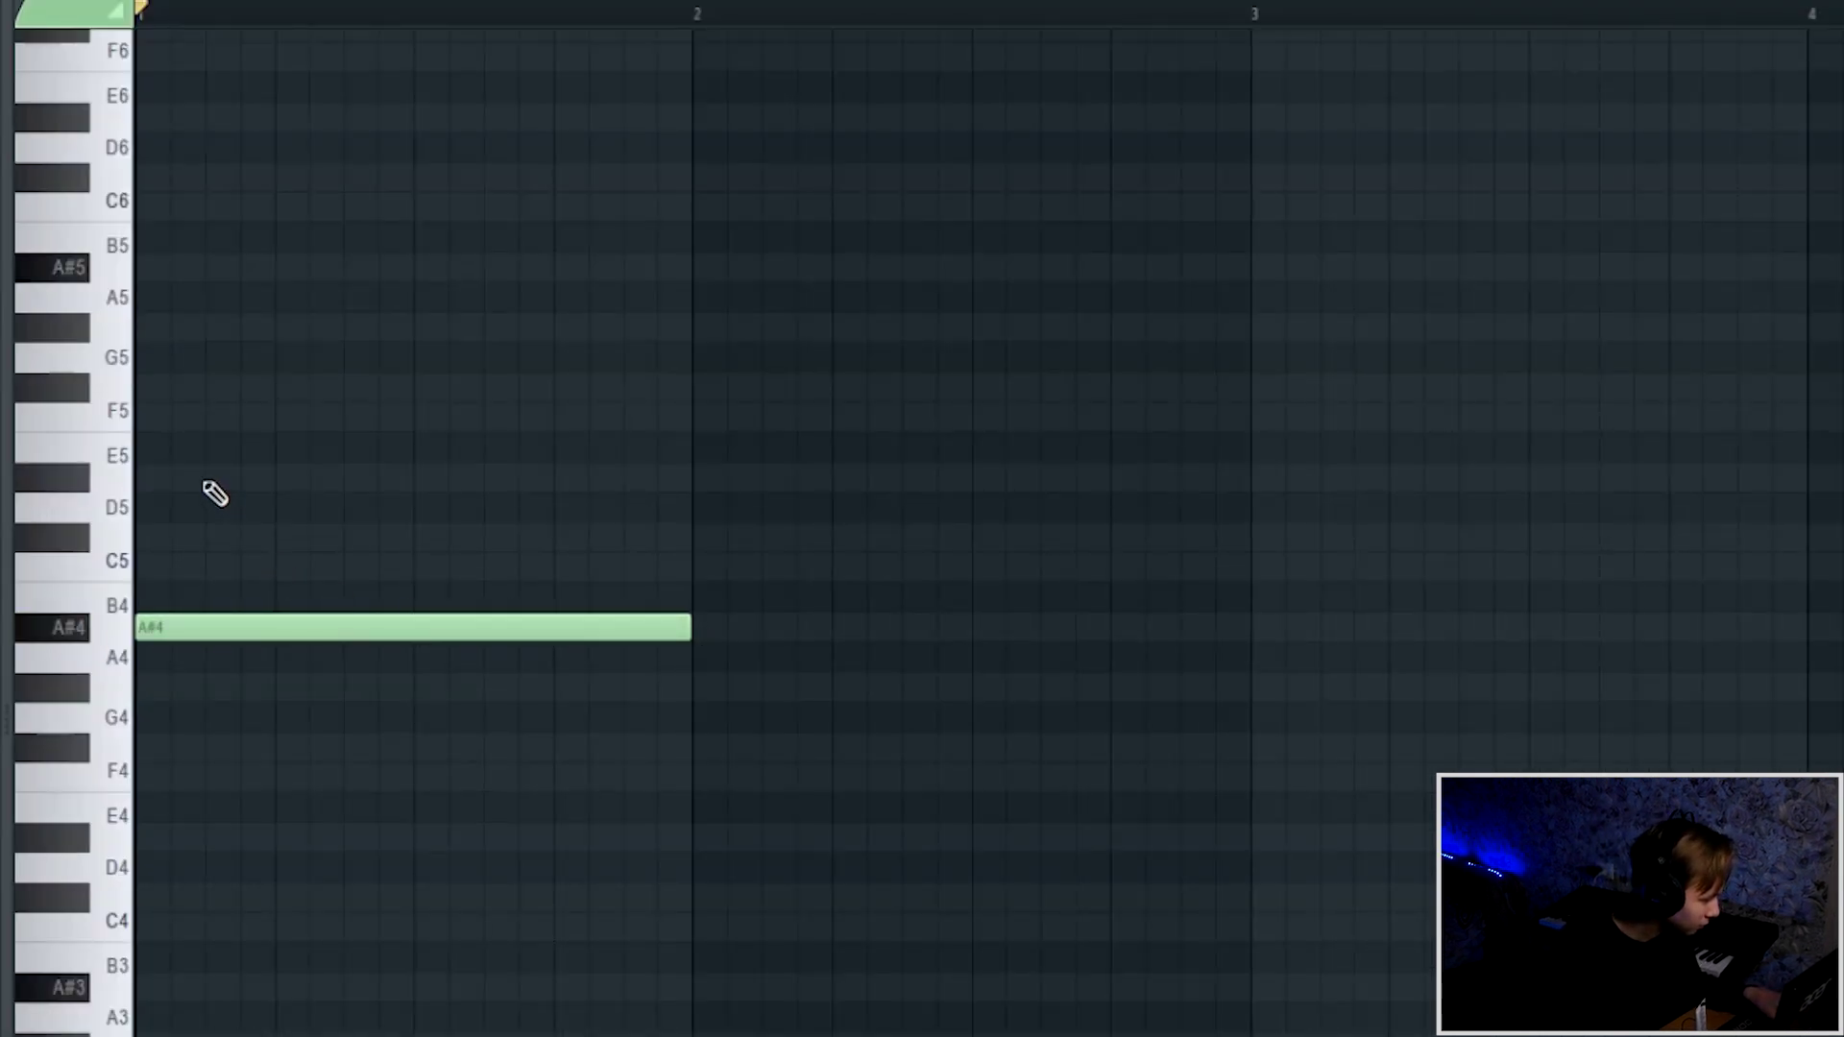
left_click(159, 537)
left_click(152, 416)
key("space")
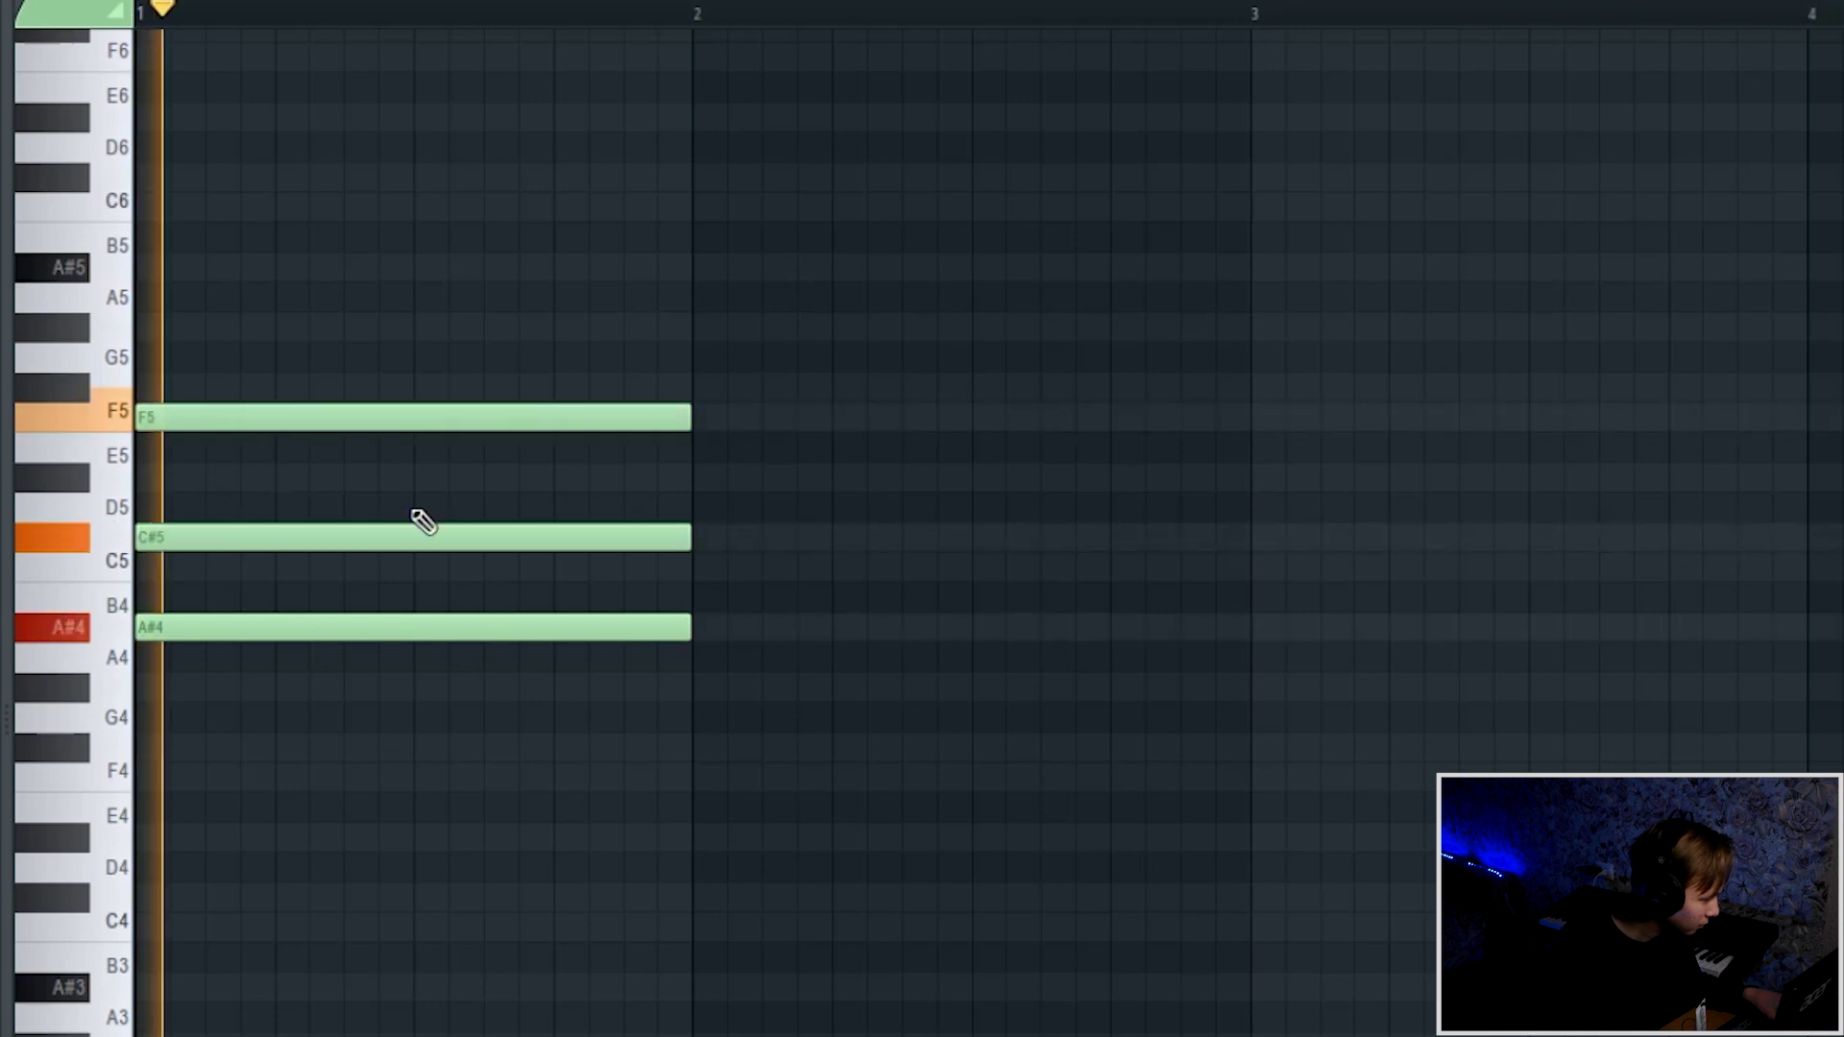
key("space")
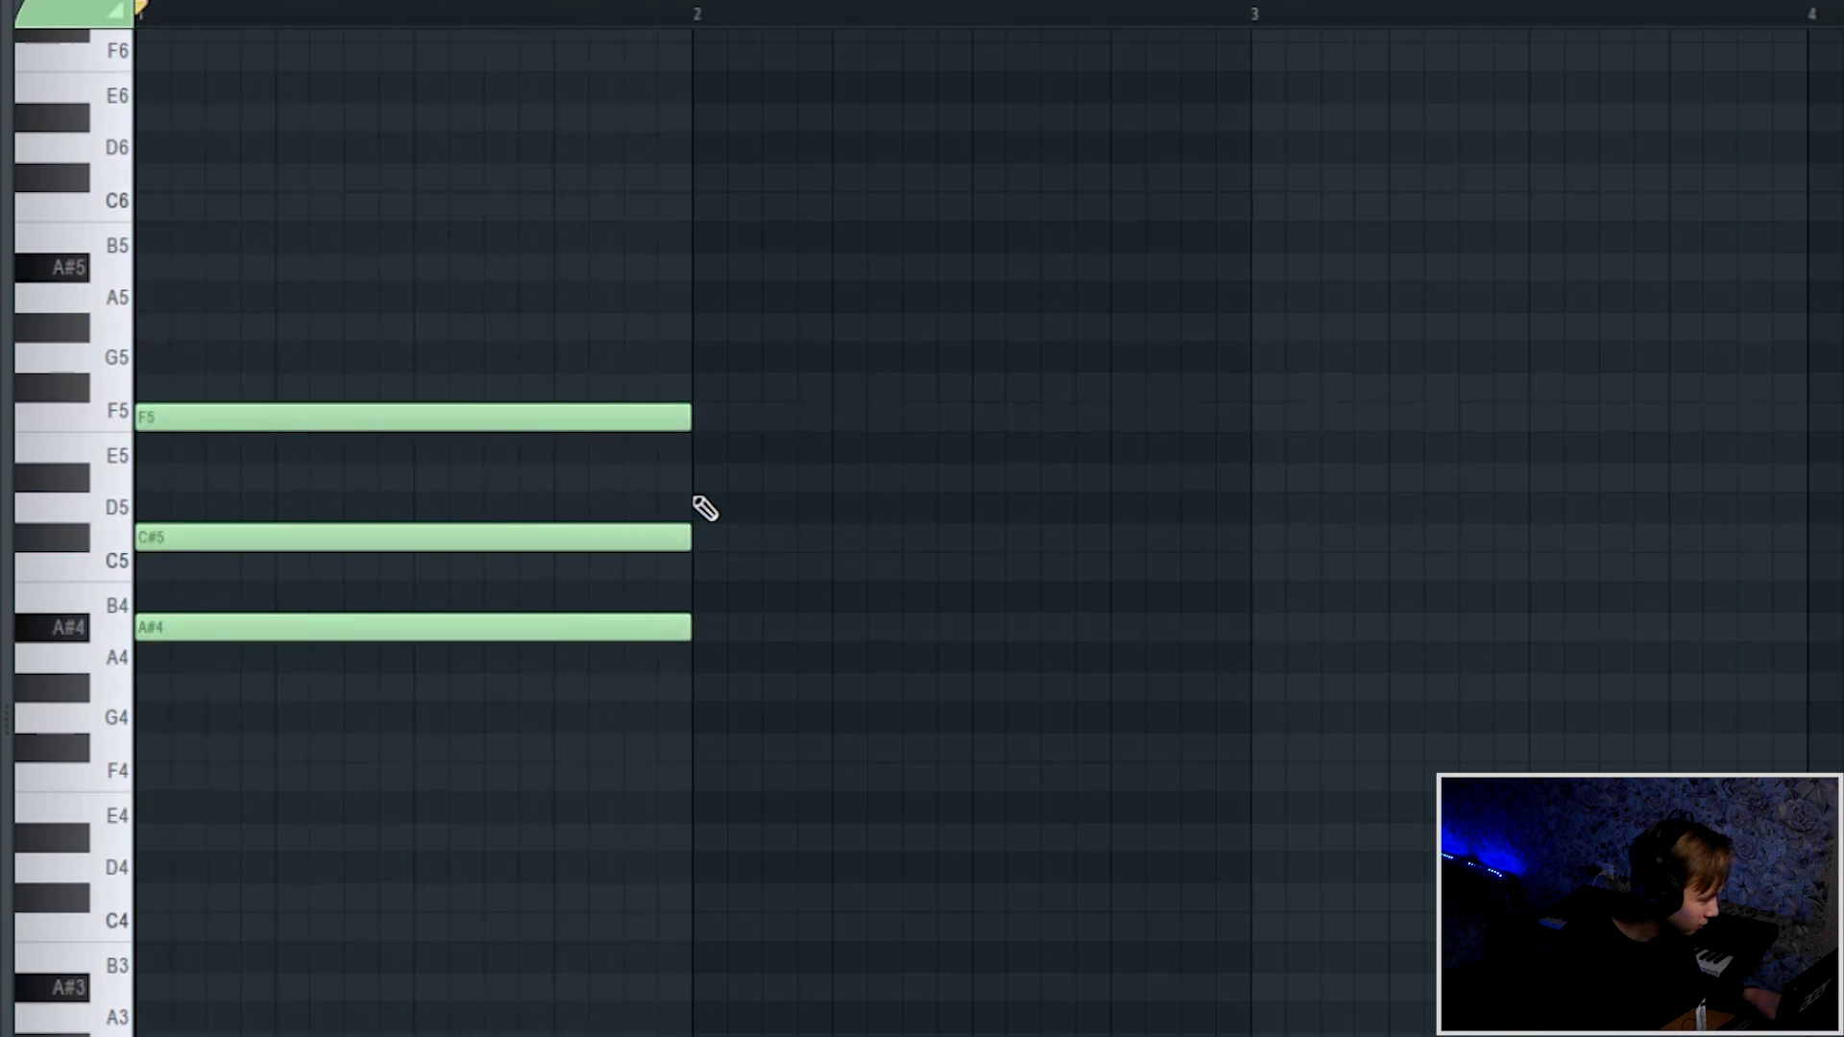
- Add a one-bar chord of D#5, F#5 and A#5 in bar 2 and play back both chords
left_click(694, 478)
left_click(678, 415)
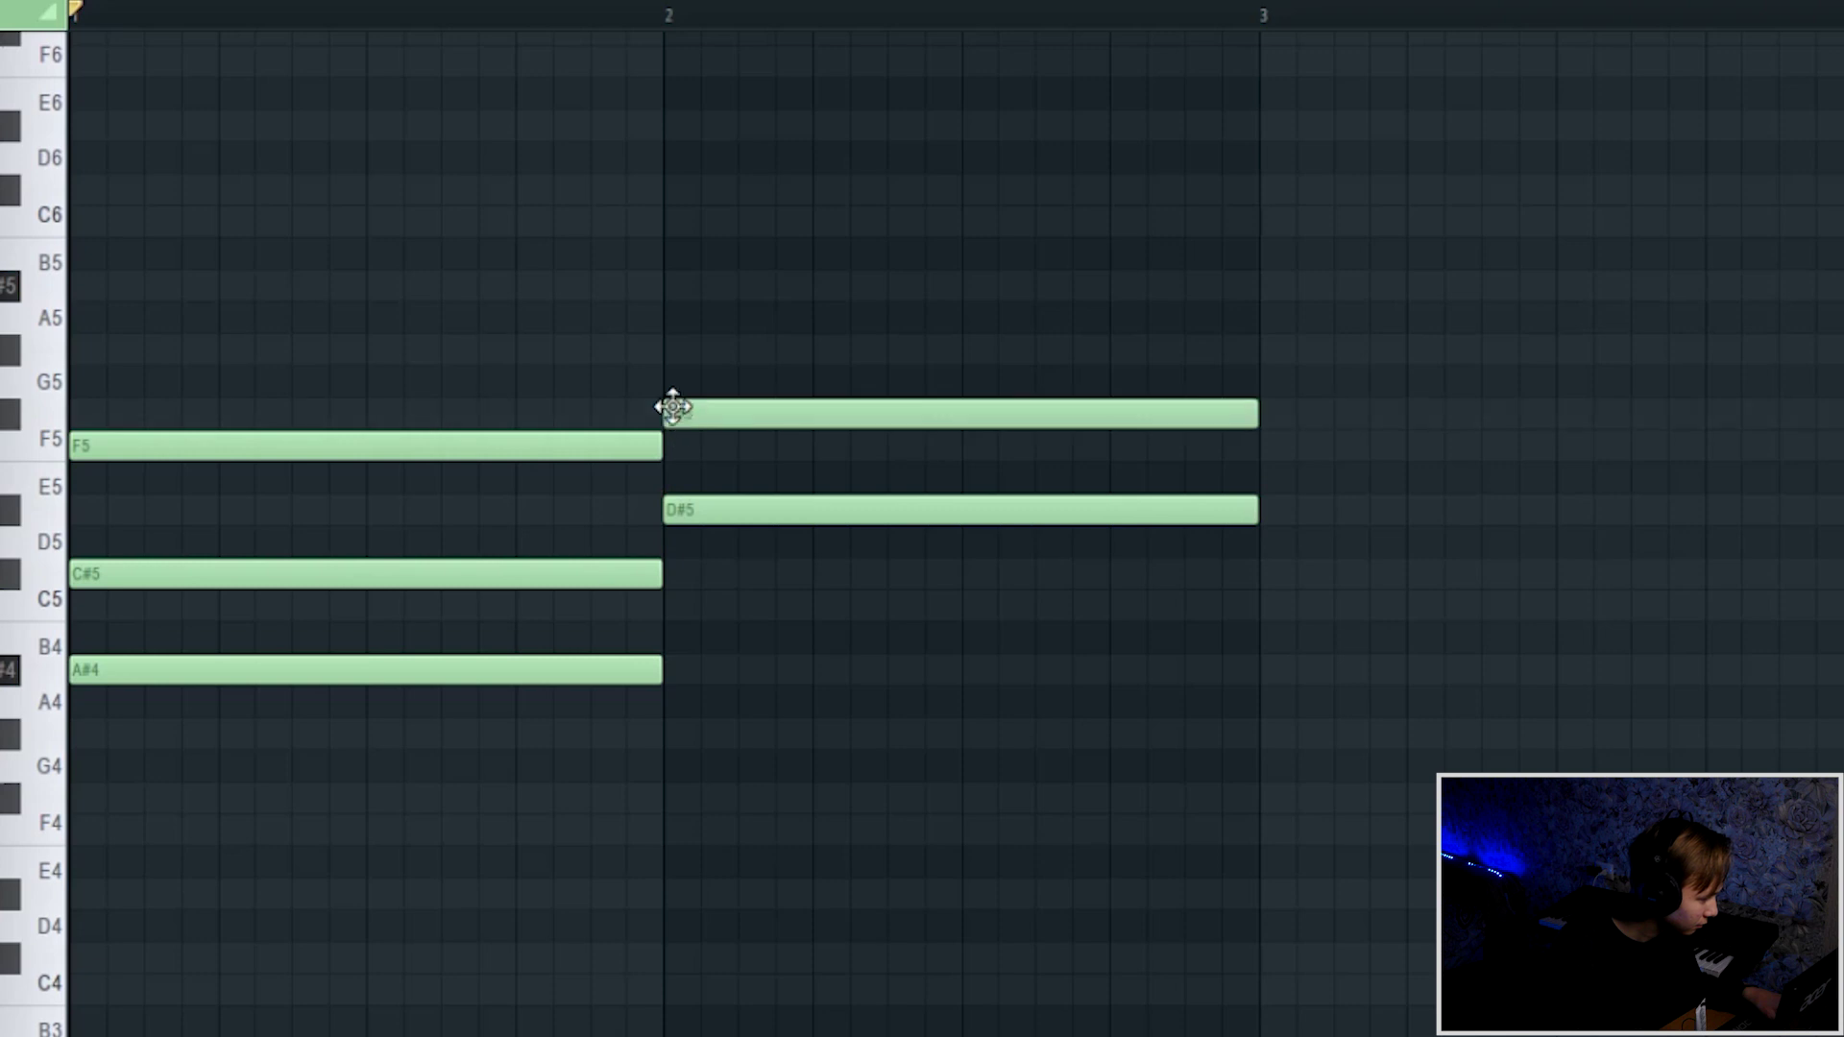
left_click(668, 286)
key("space")
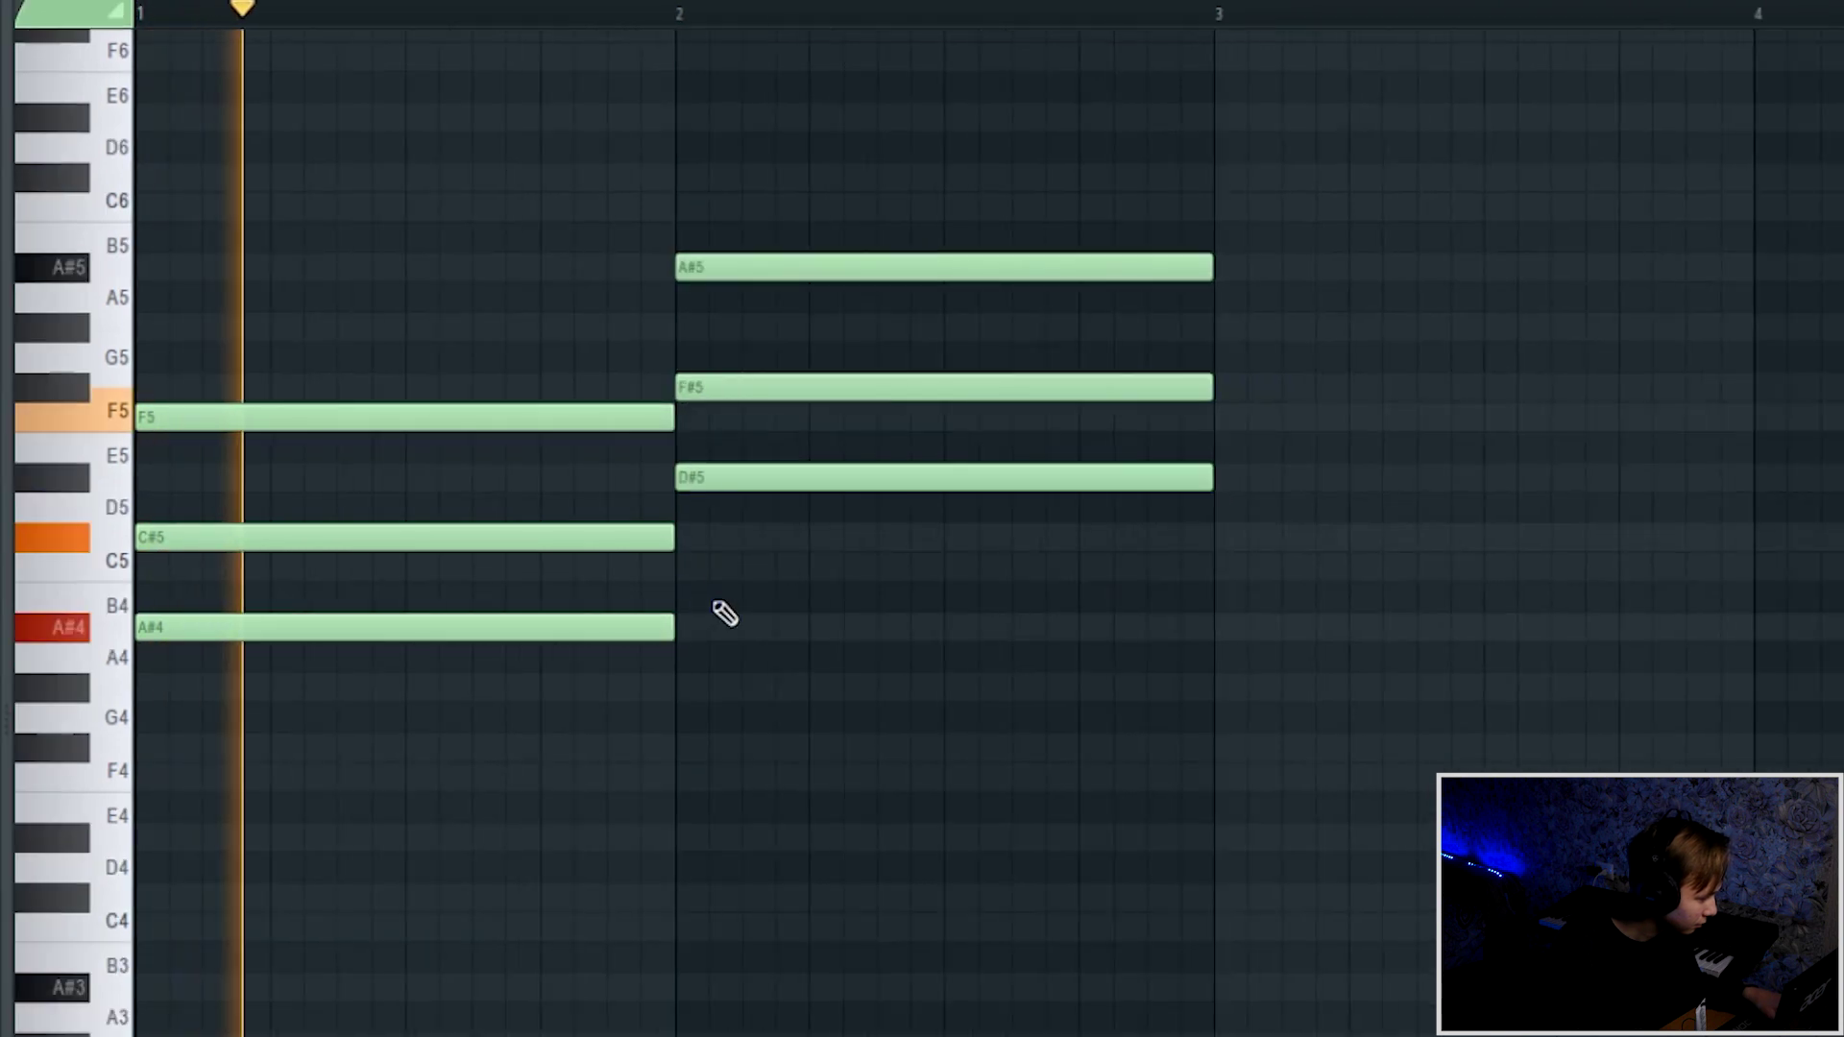
scroll(542, 666, "down", 1)
scroll(605, 723, "up", 3)
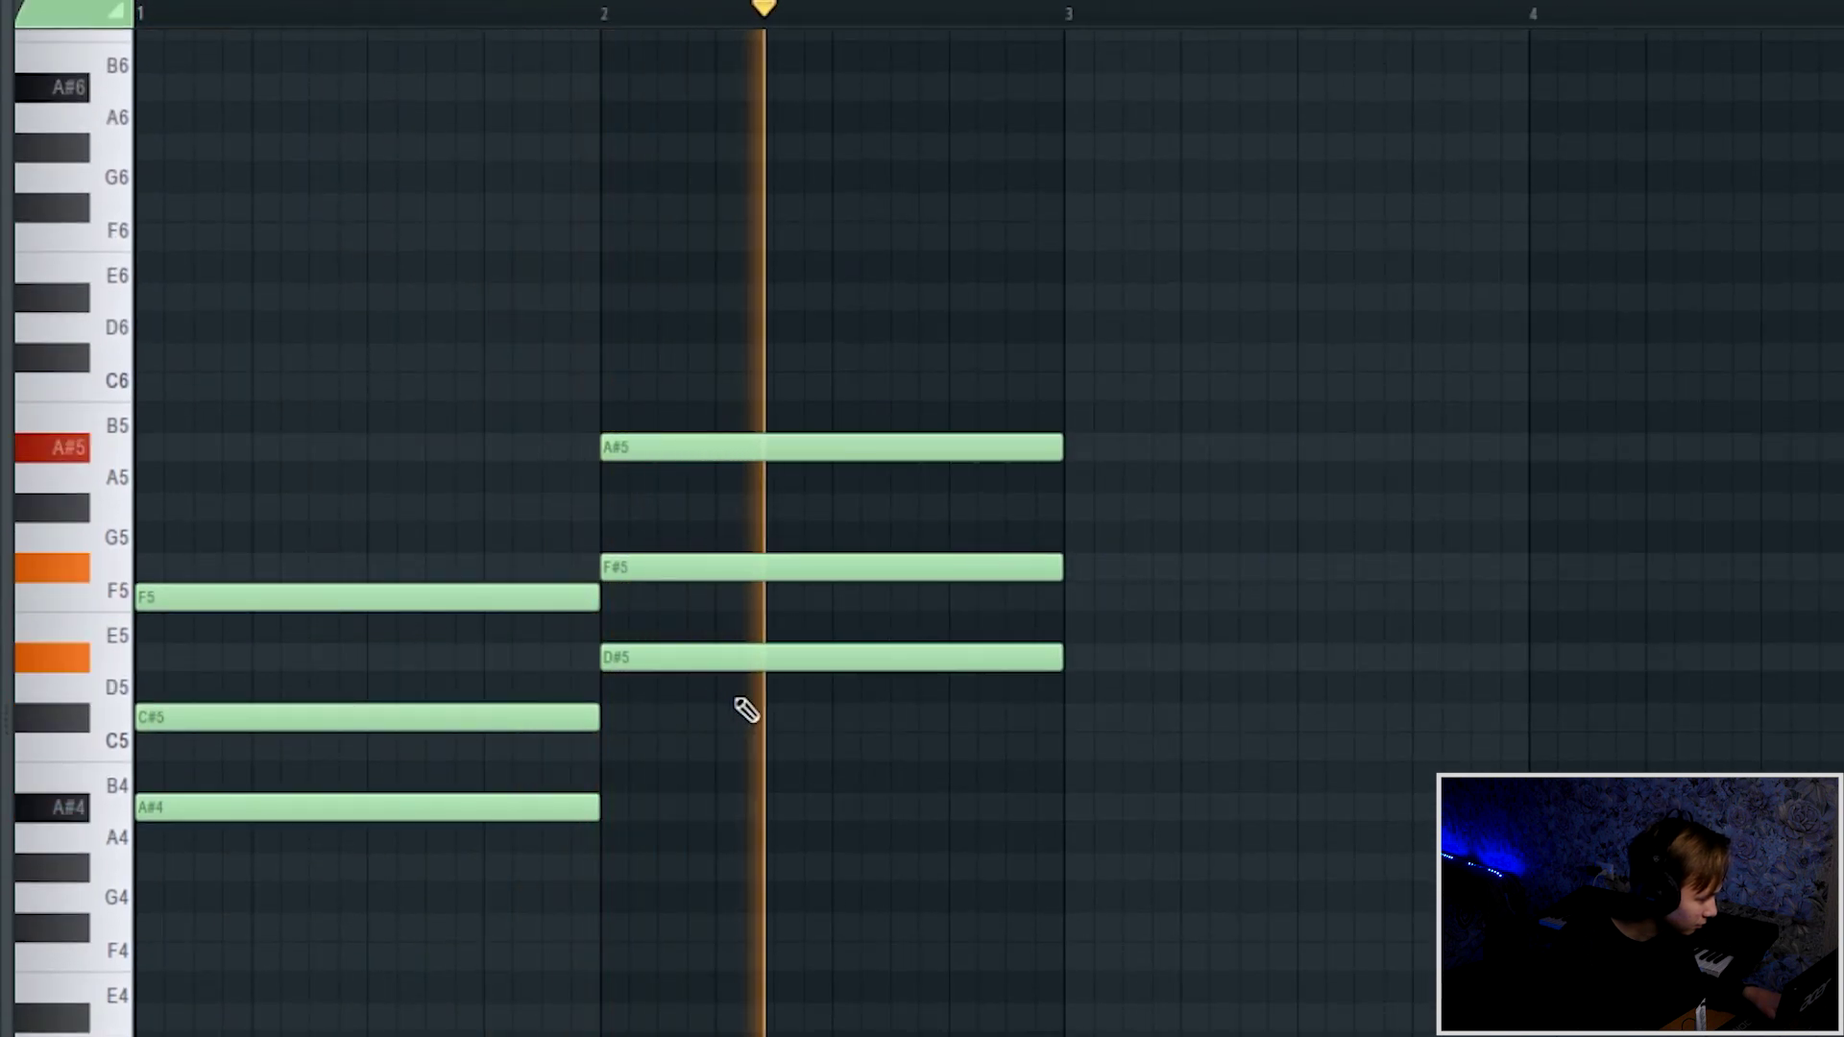
key("space")
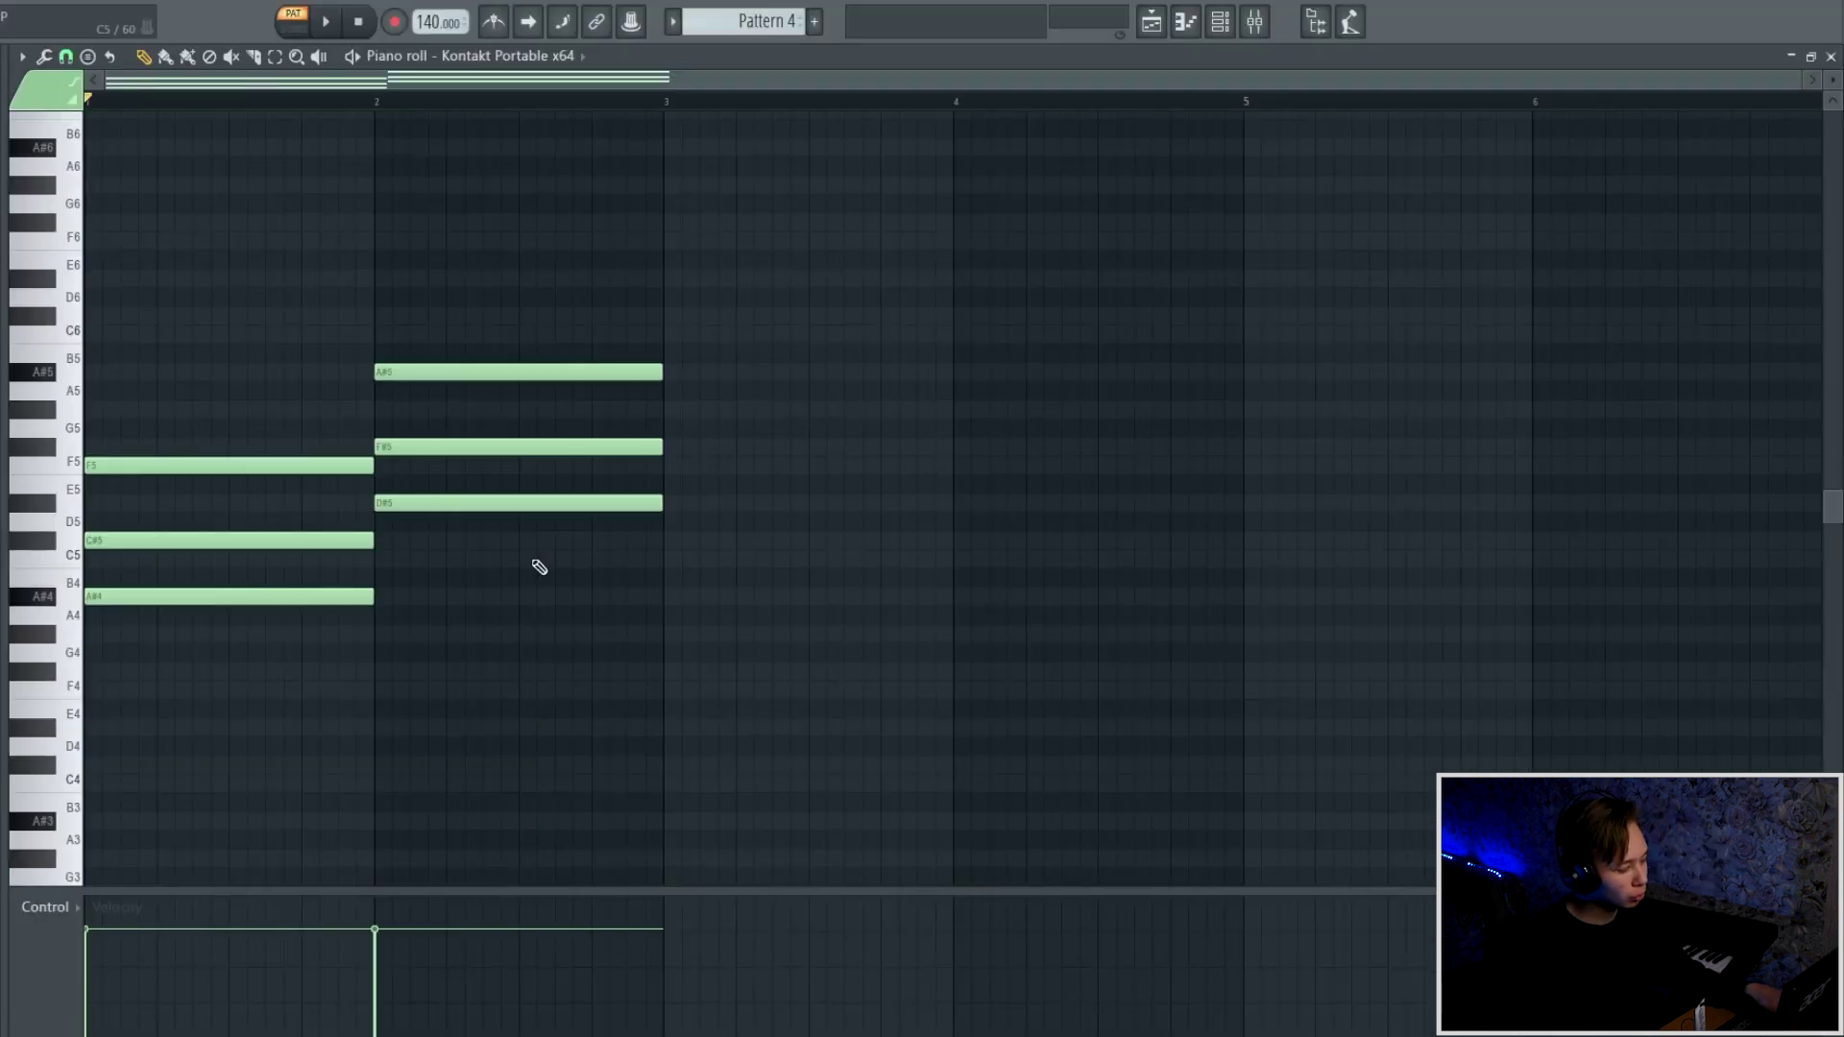
- Raise the middle note of each chord, C#5 and F#5, by one octave and preview the progression
left_click(348, 546, "ctrl")
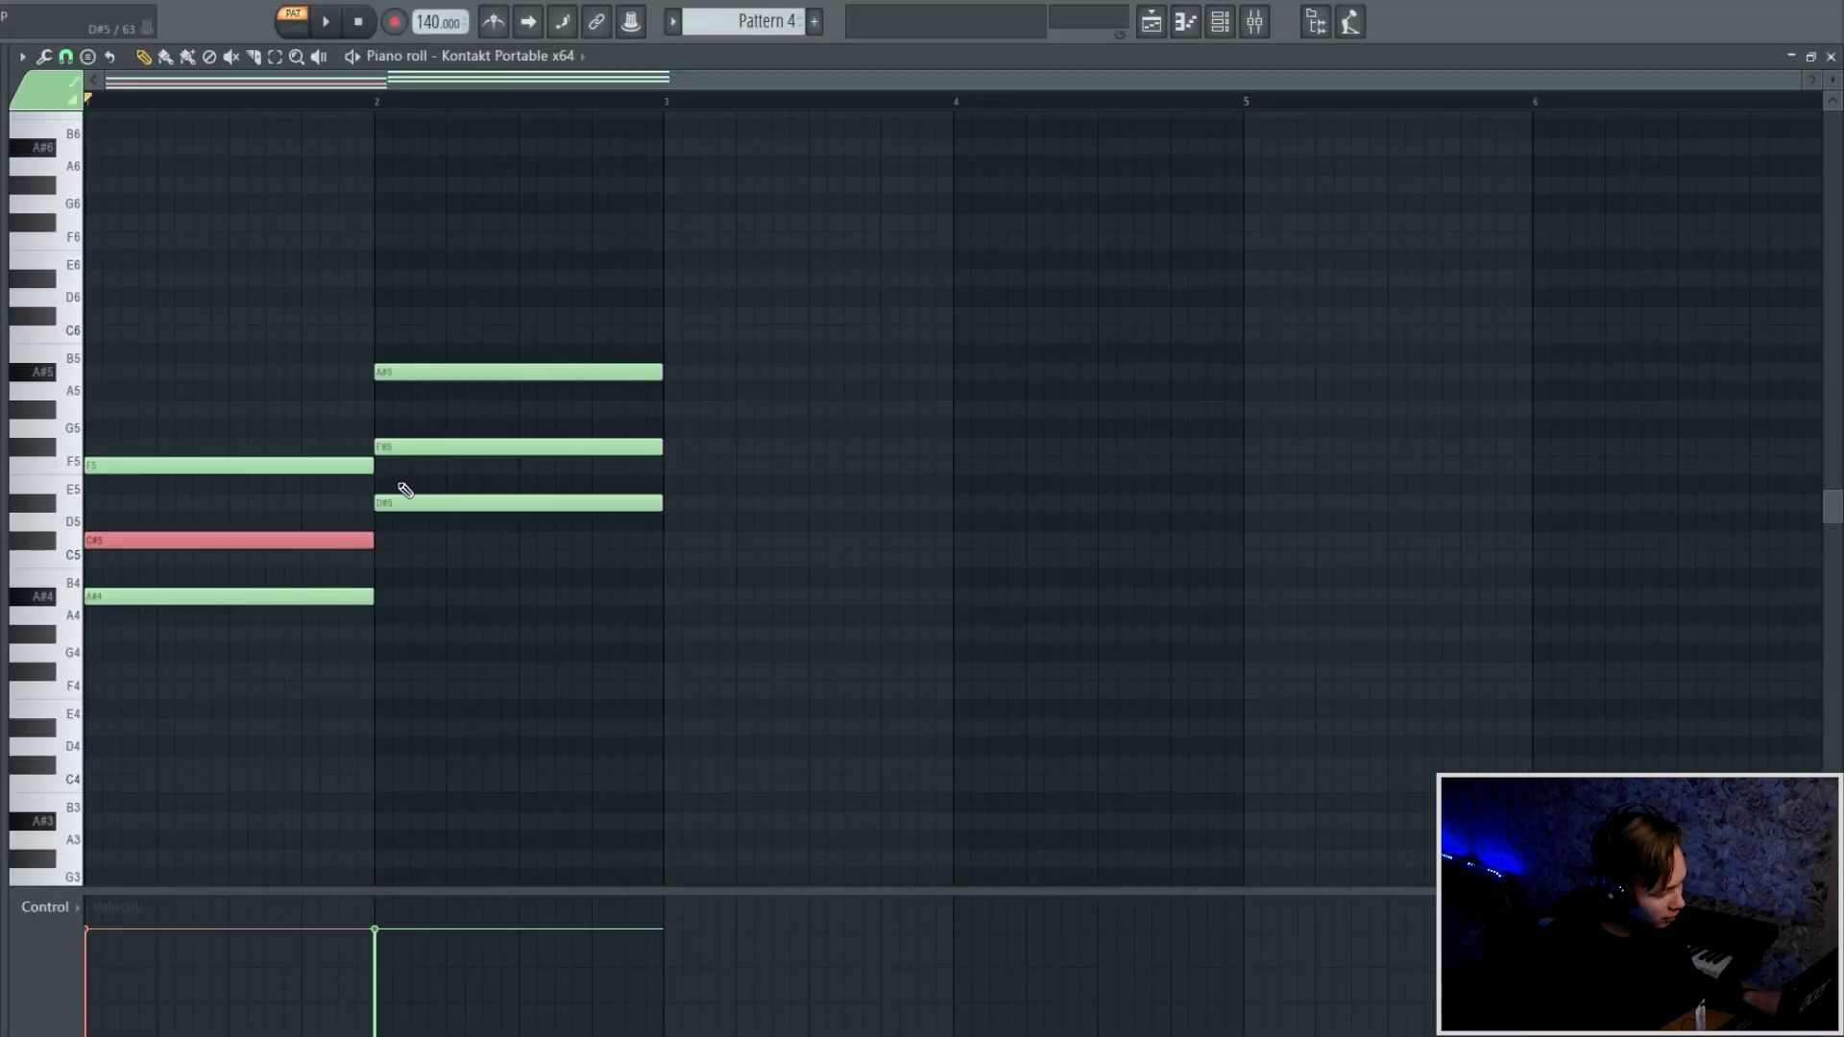
left_click(413, 447, "ctrl")
key("ctrl+Up")
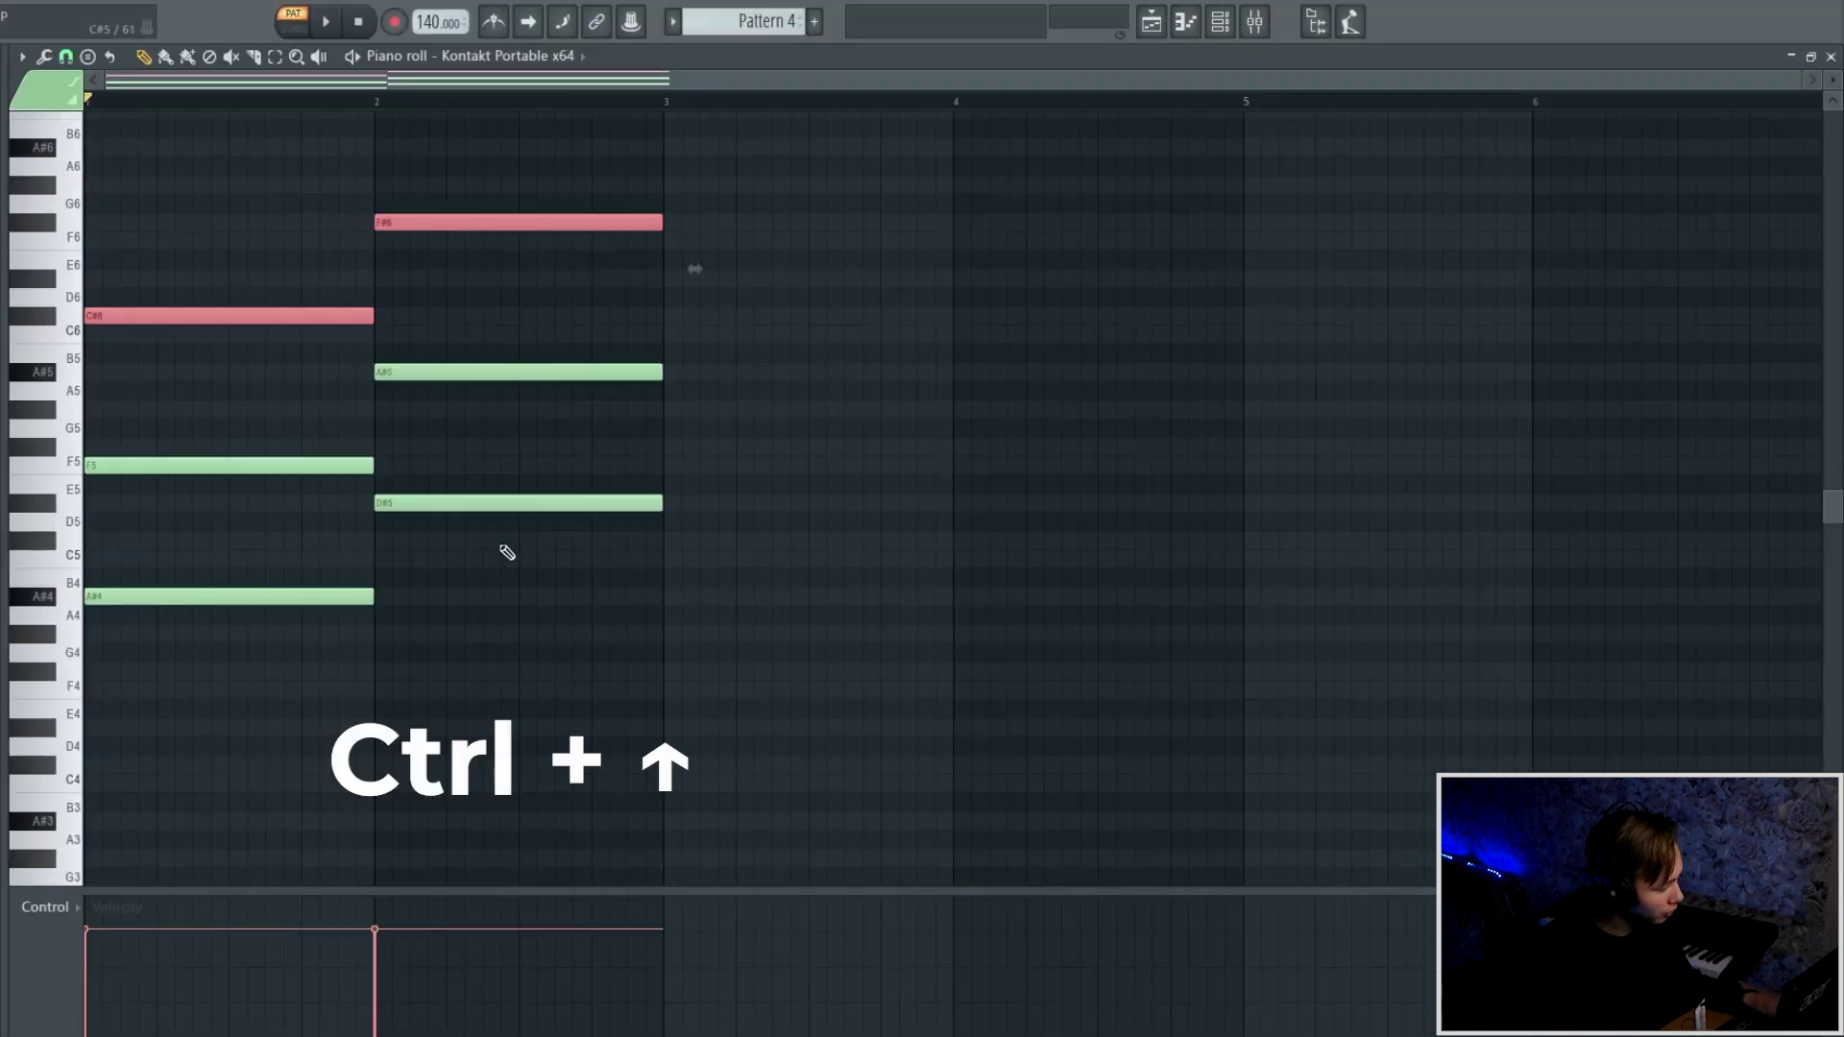
key("space")
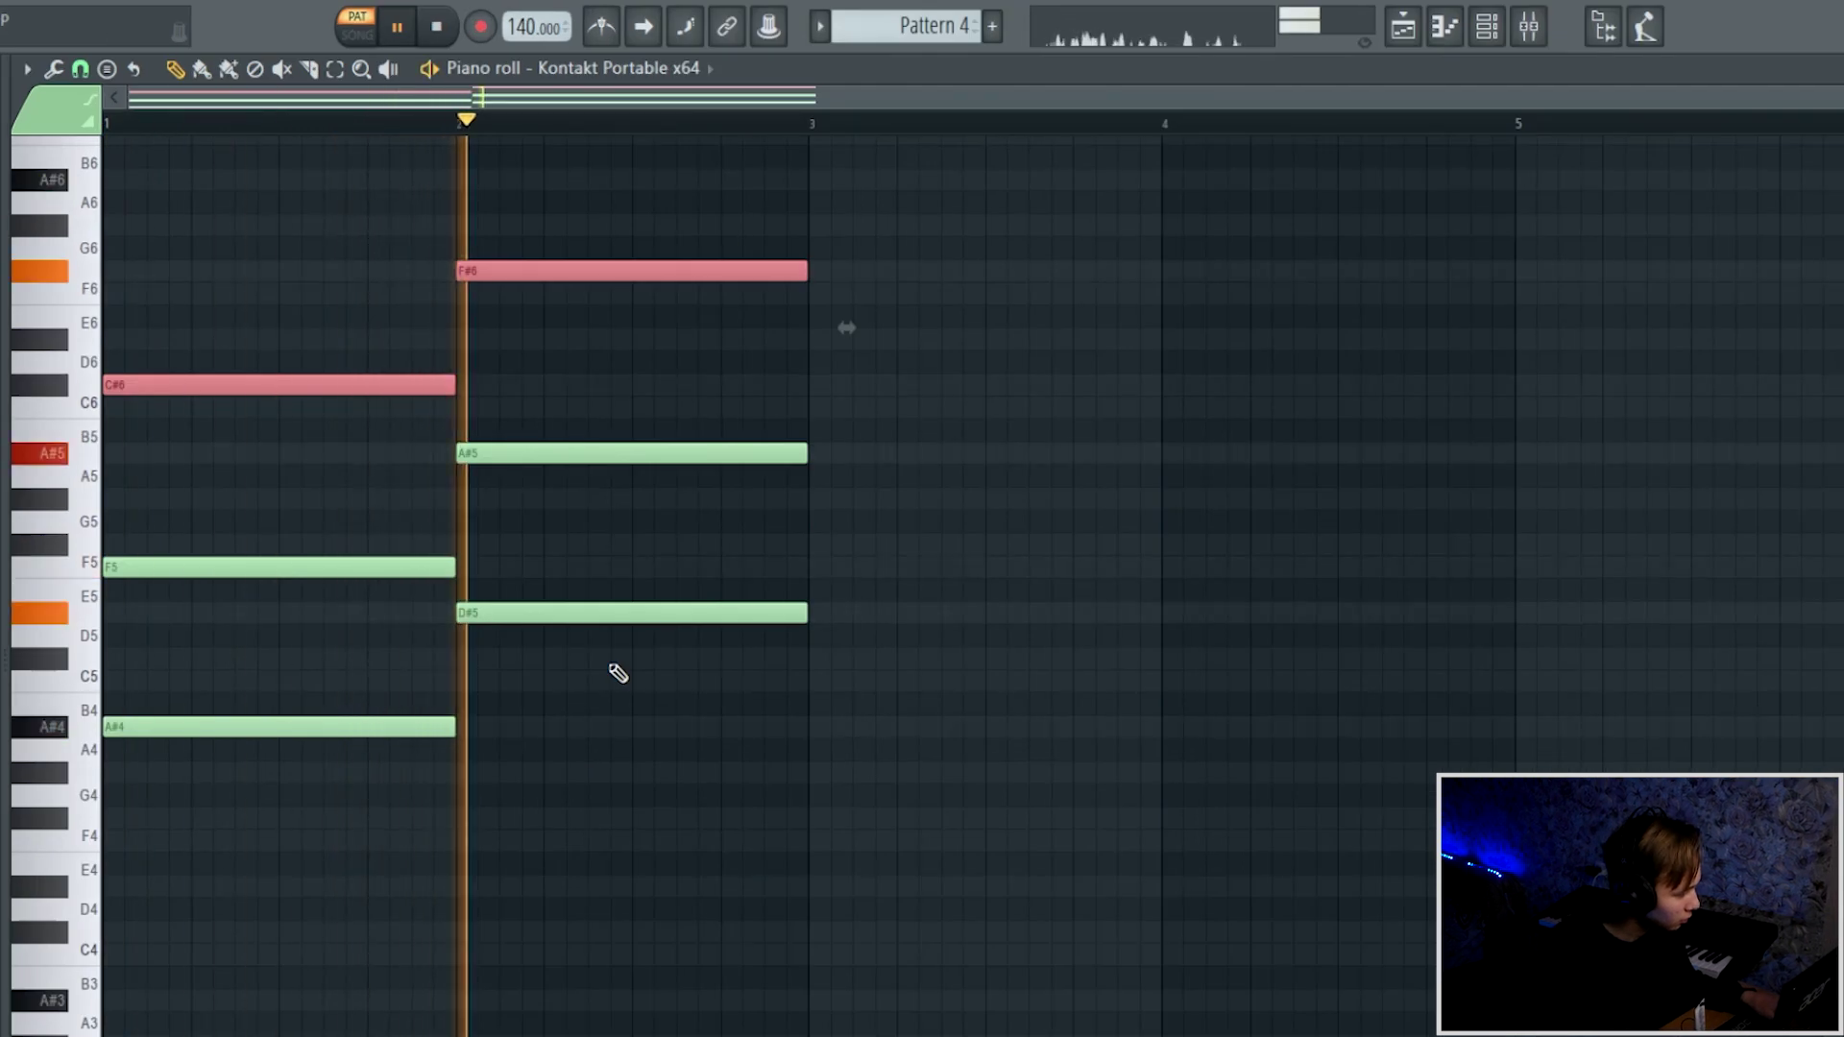
key("ctrl+d")
key("space")
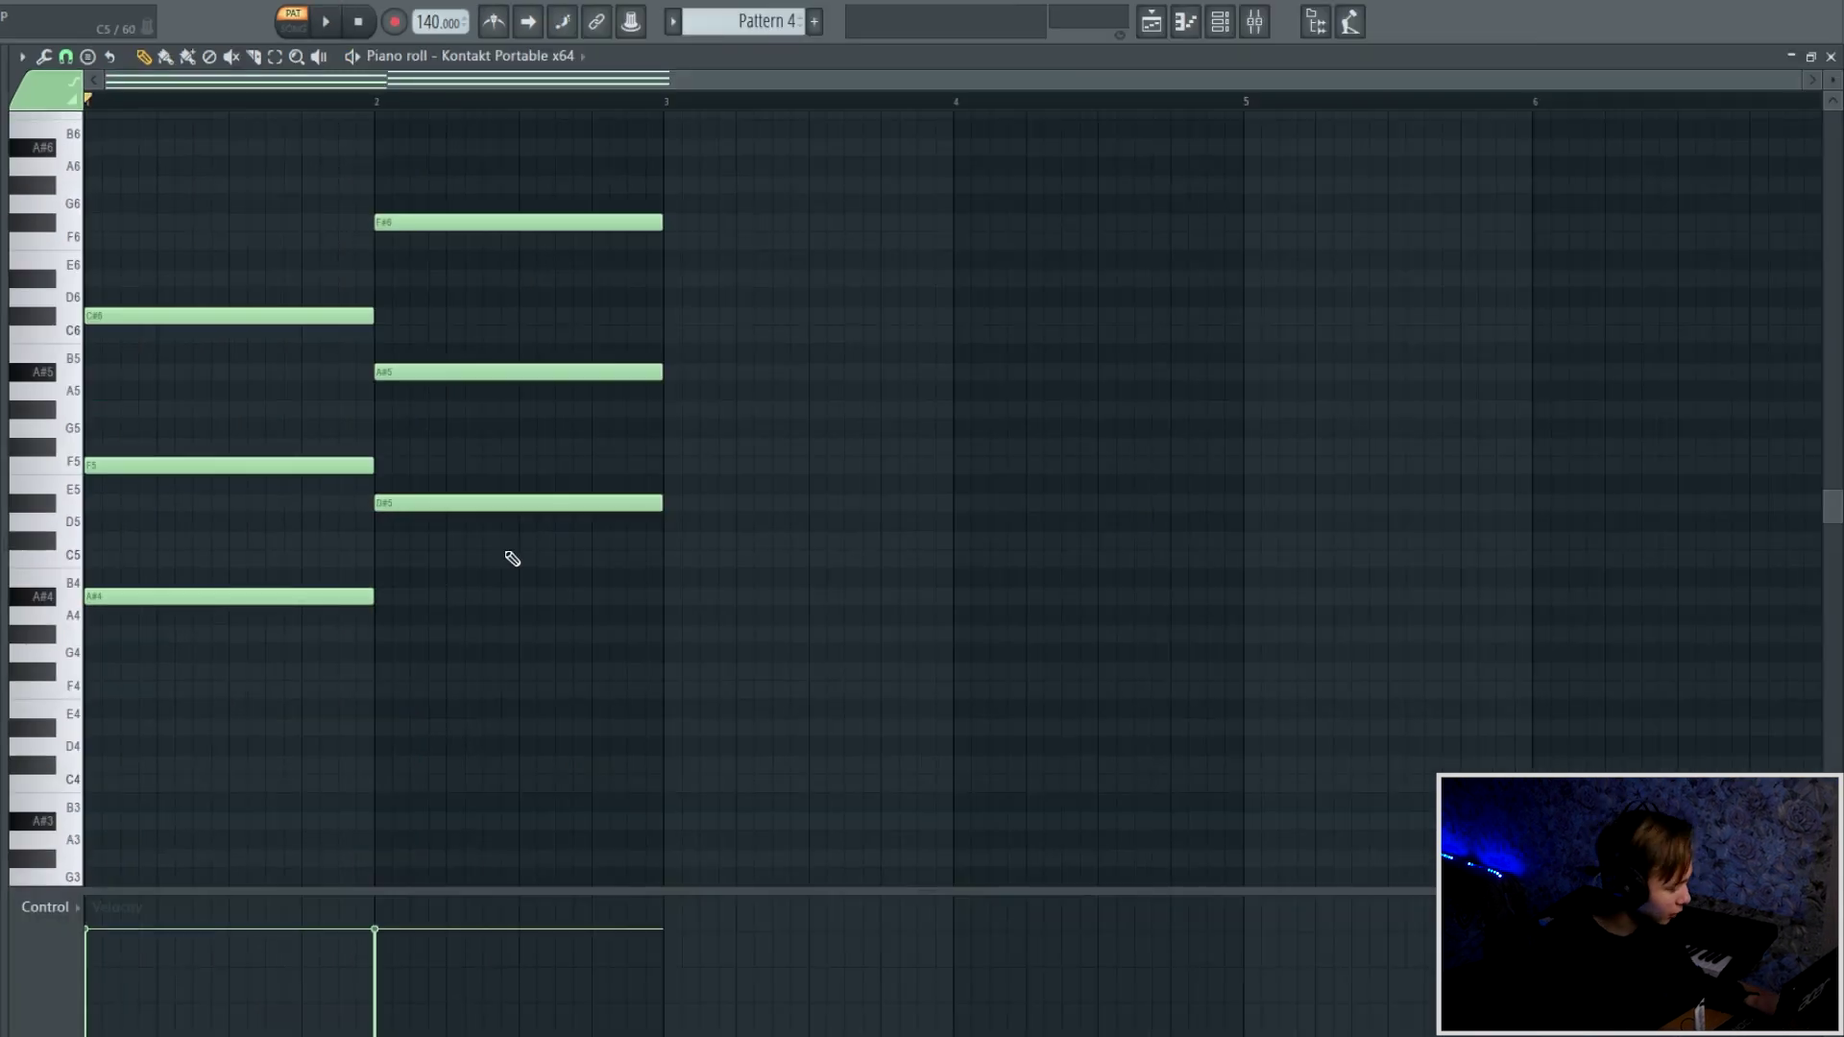
- Arpeggiate both chords with the Normal pattern, range 1 and Chord sync, and play back the result
key("alt+a")
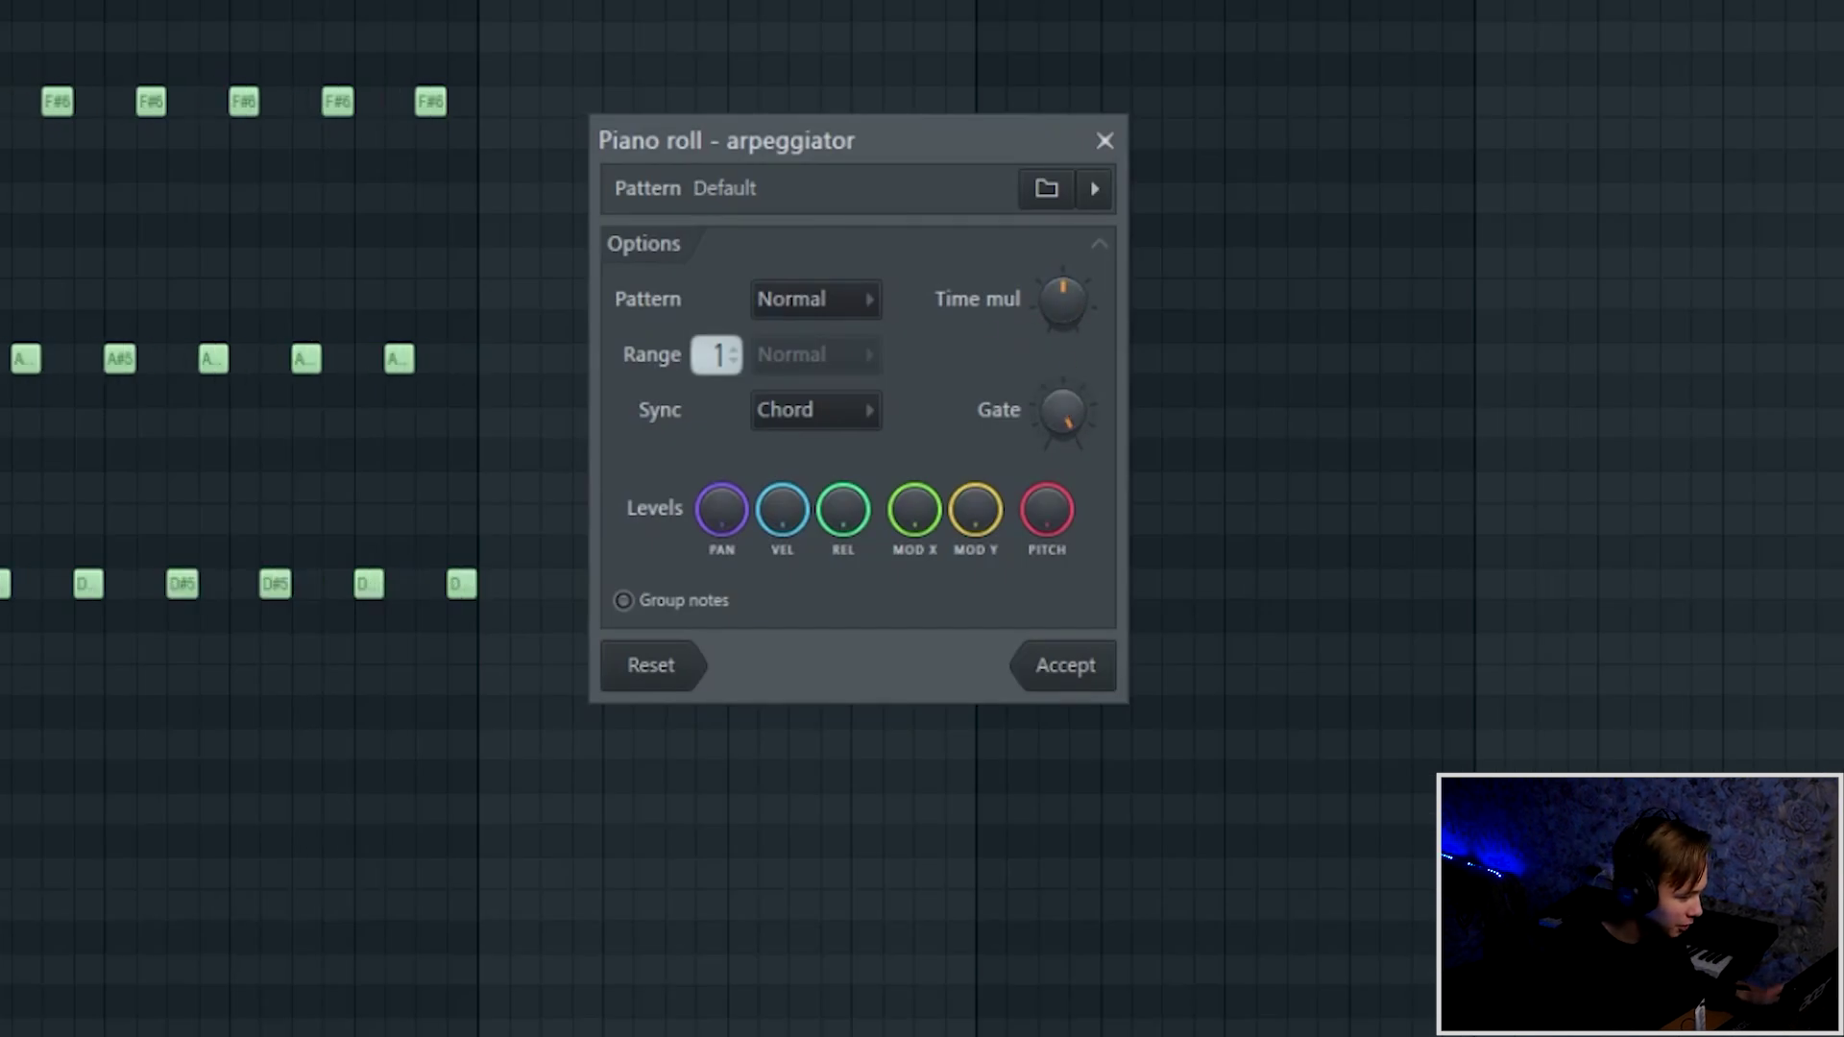
left_click(1066, 663)
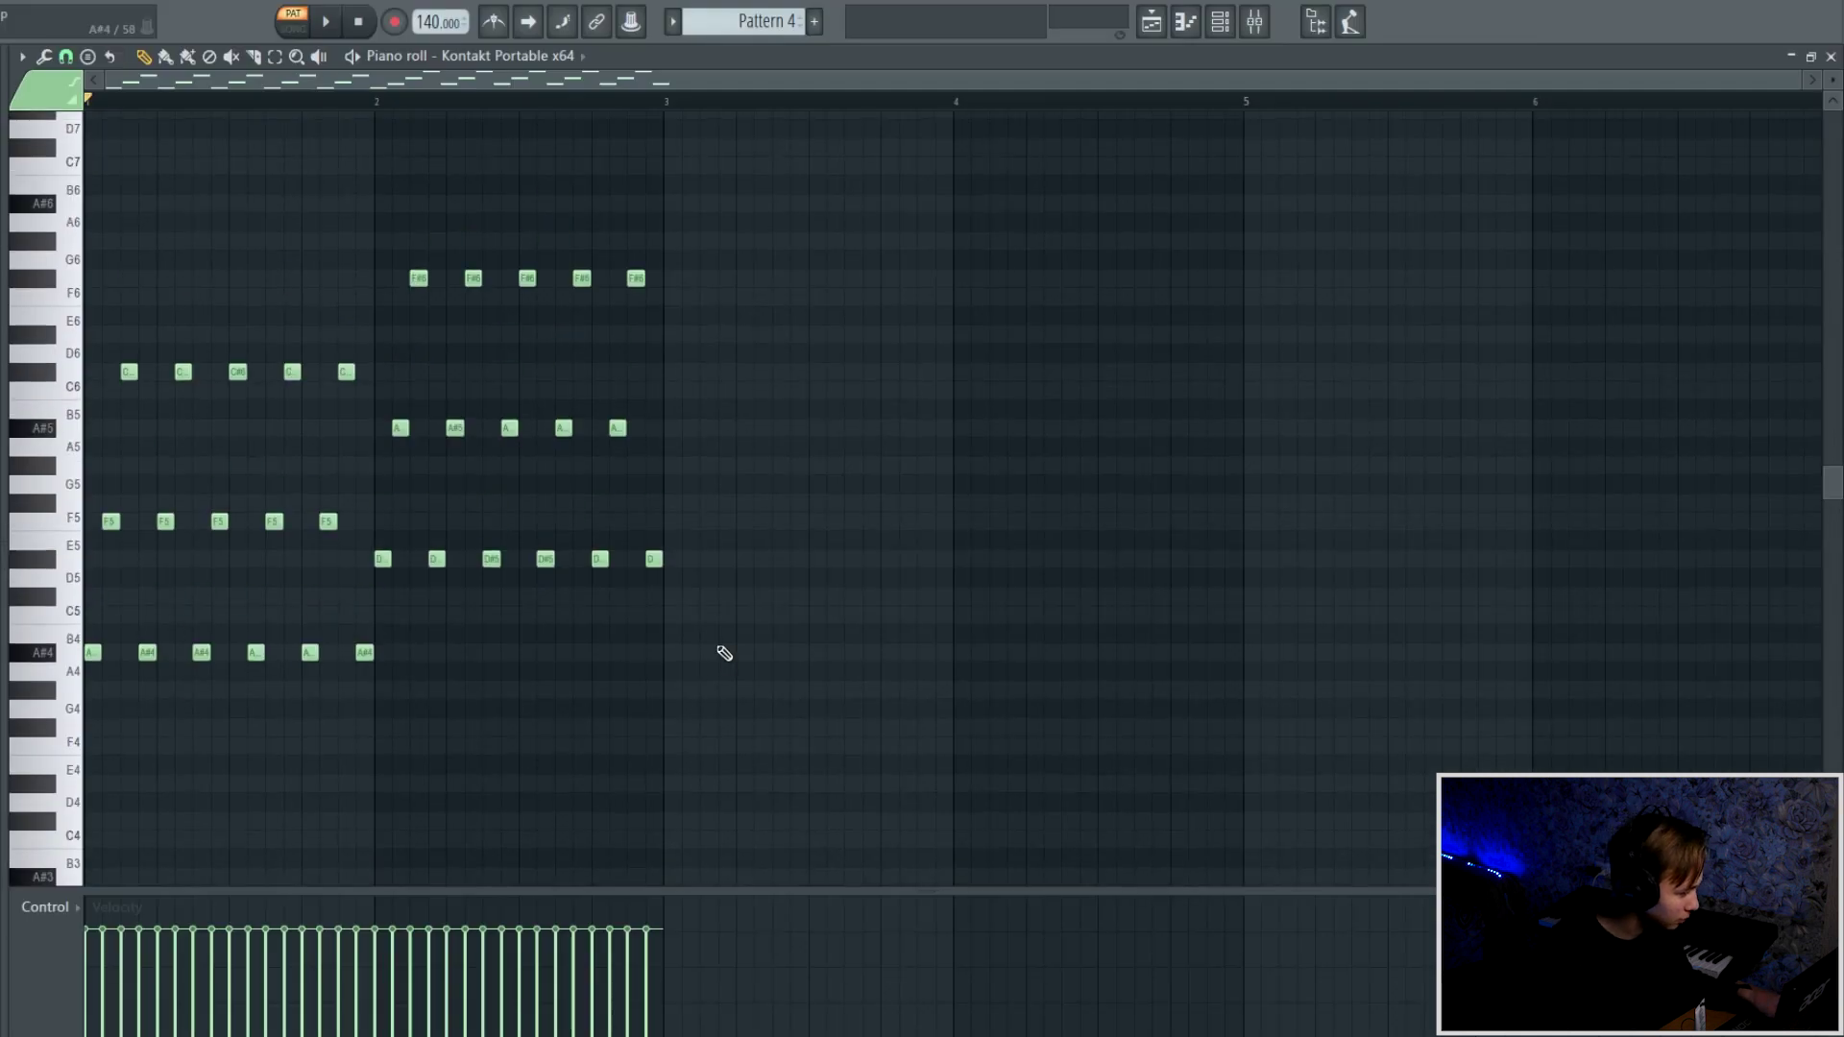
key("space")
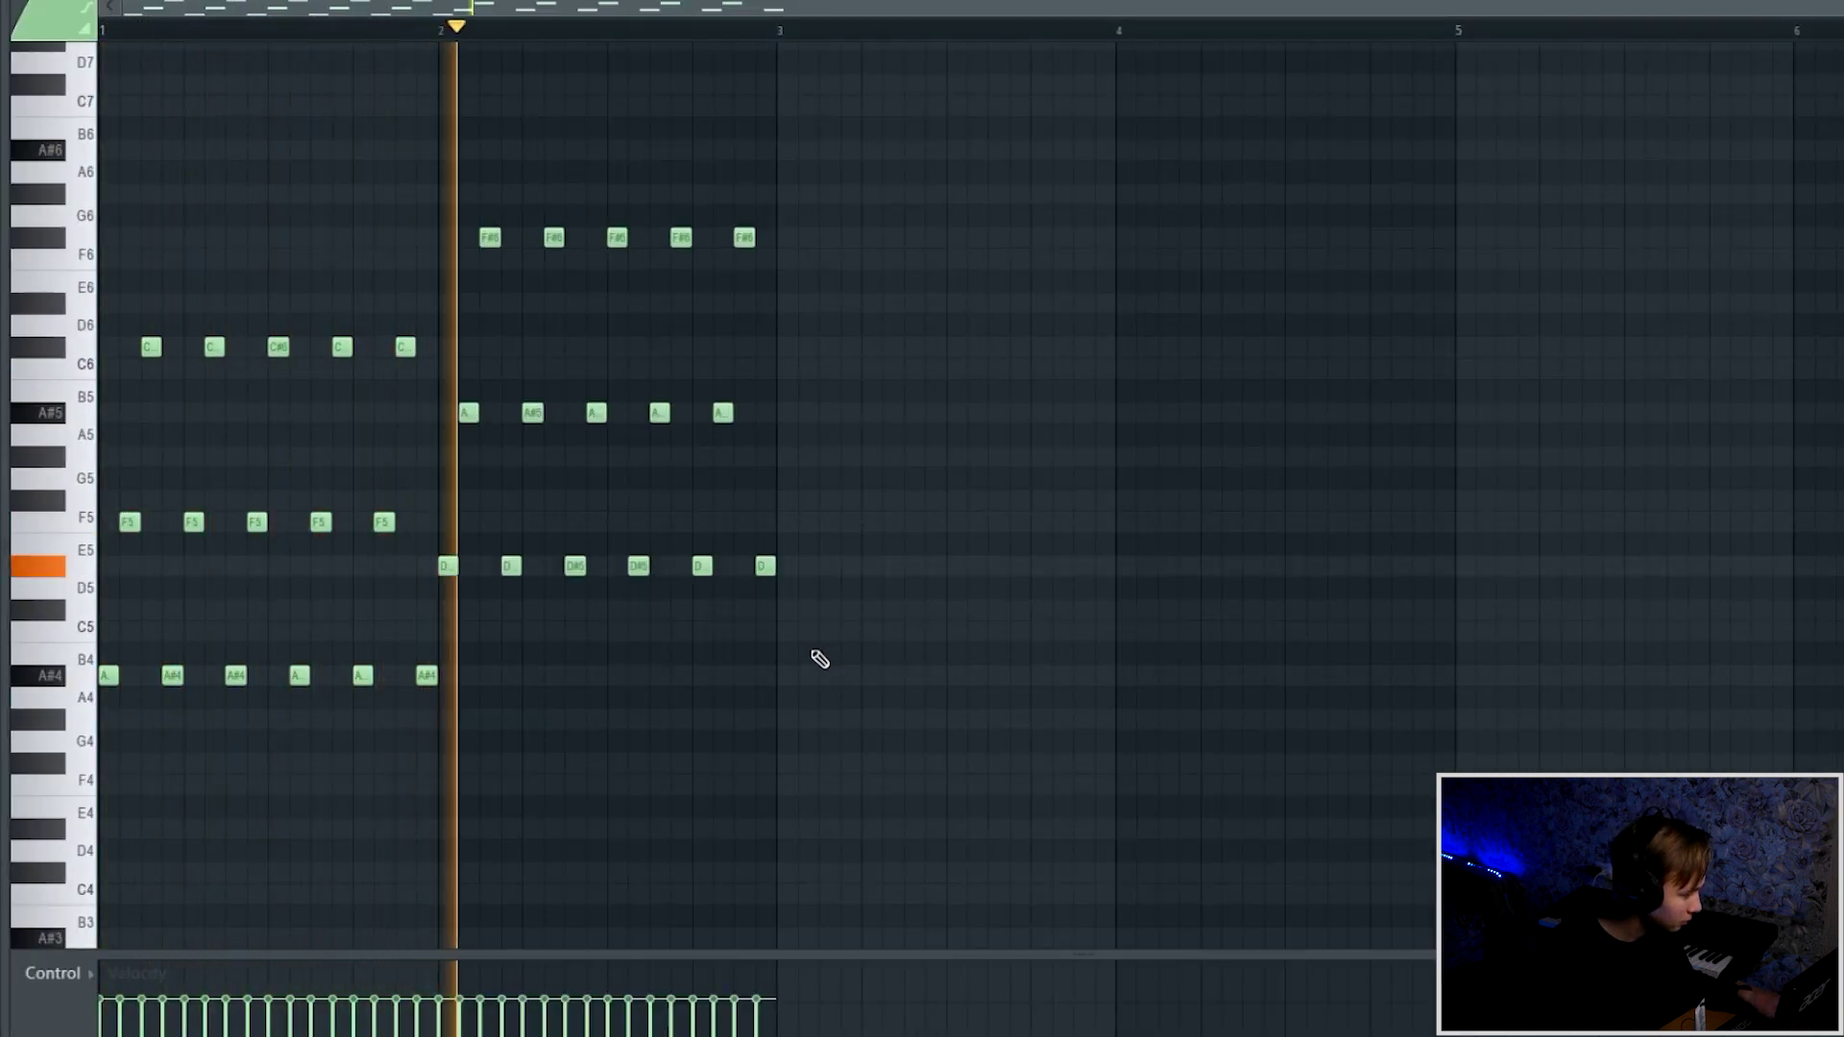
key("space")
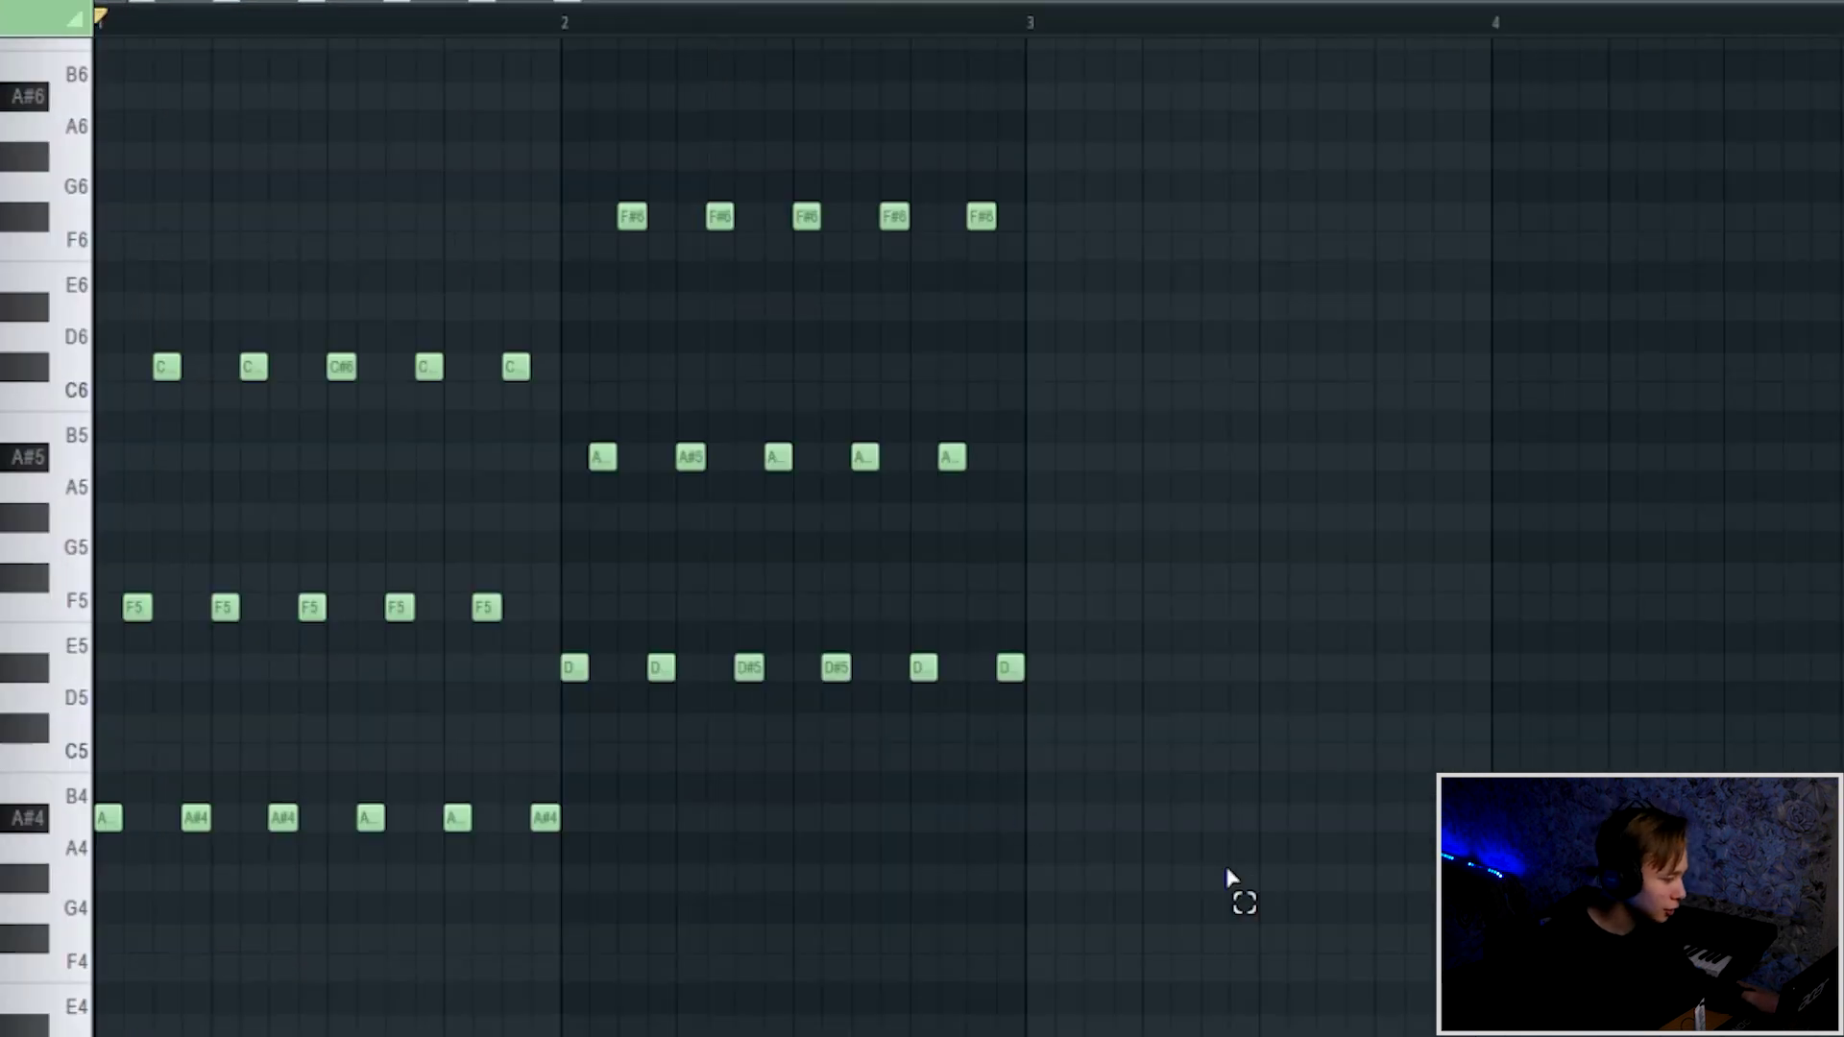
- Lengthen the arpeggiated notes in bar 2 so that each row runs end to end, and preview the change
left_click_drag(928, 727, 449, 224)
left_click_drag(576, 199, 576, 199)
left_click_drag(589, 666, 642, 666)
left_click(1041, 704)
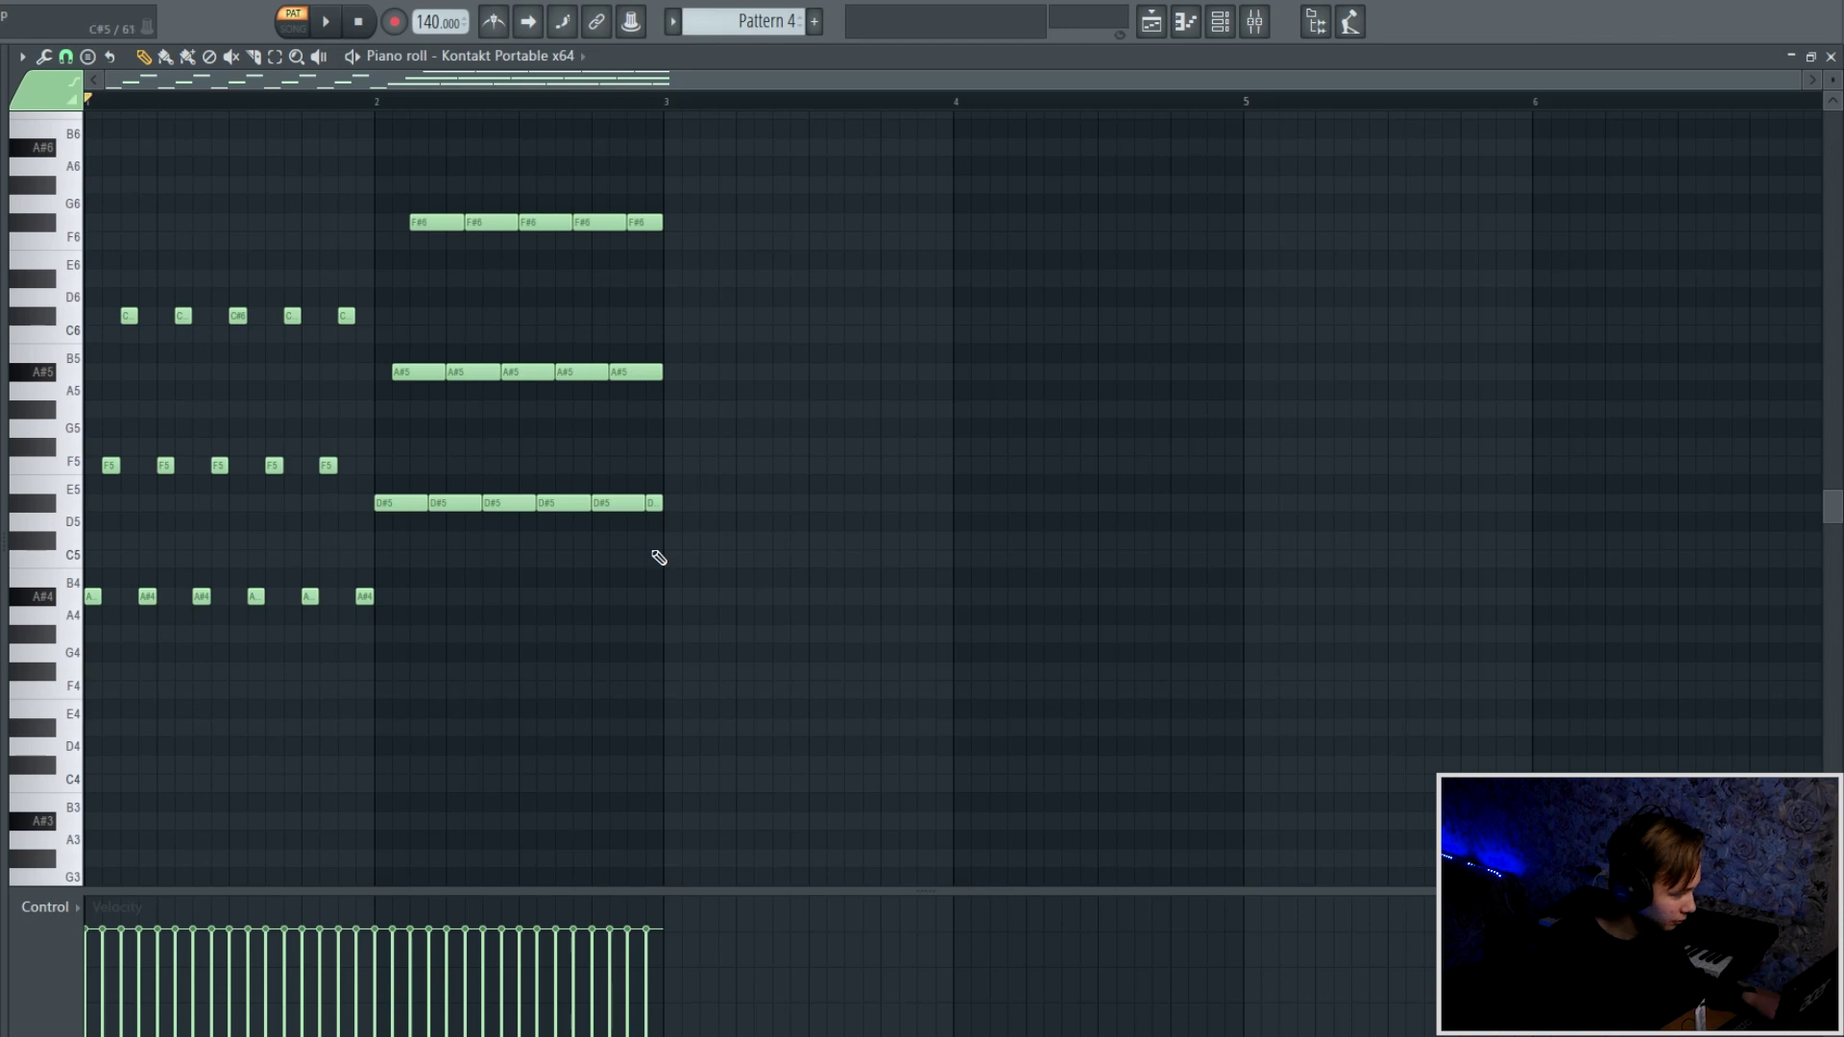
key("space")
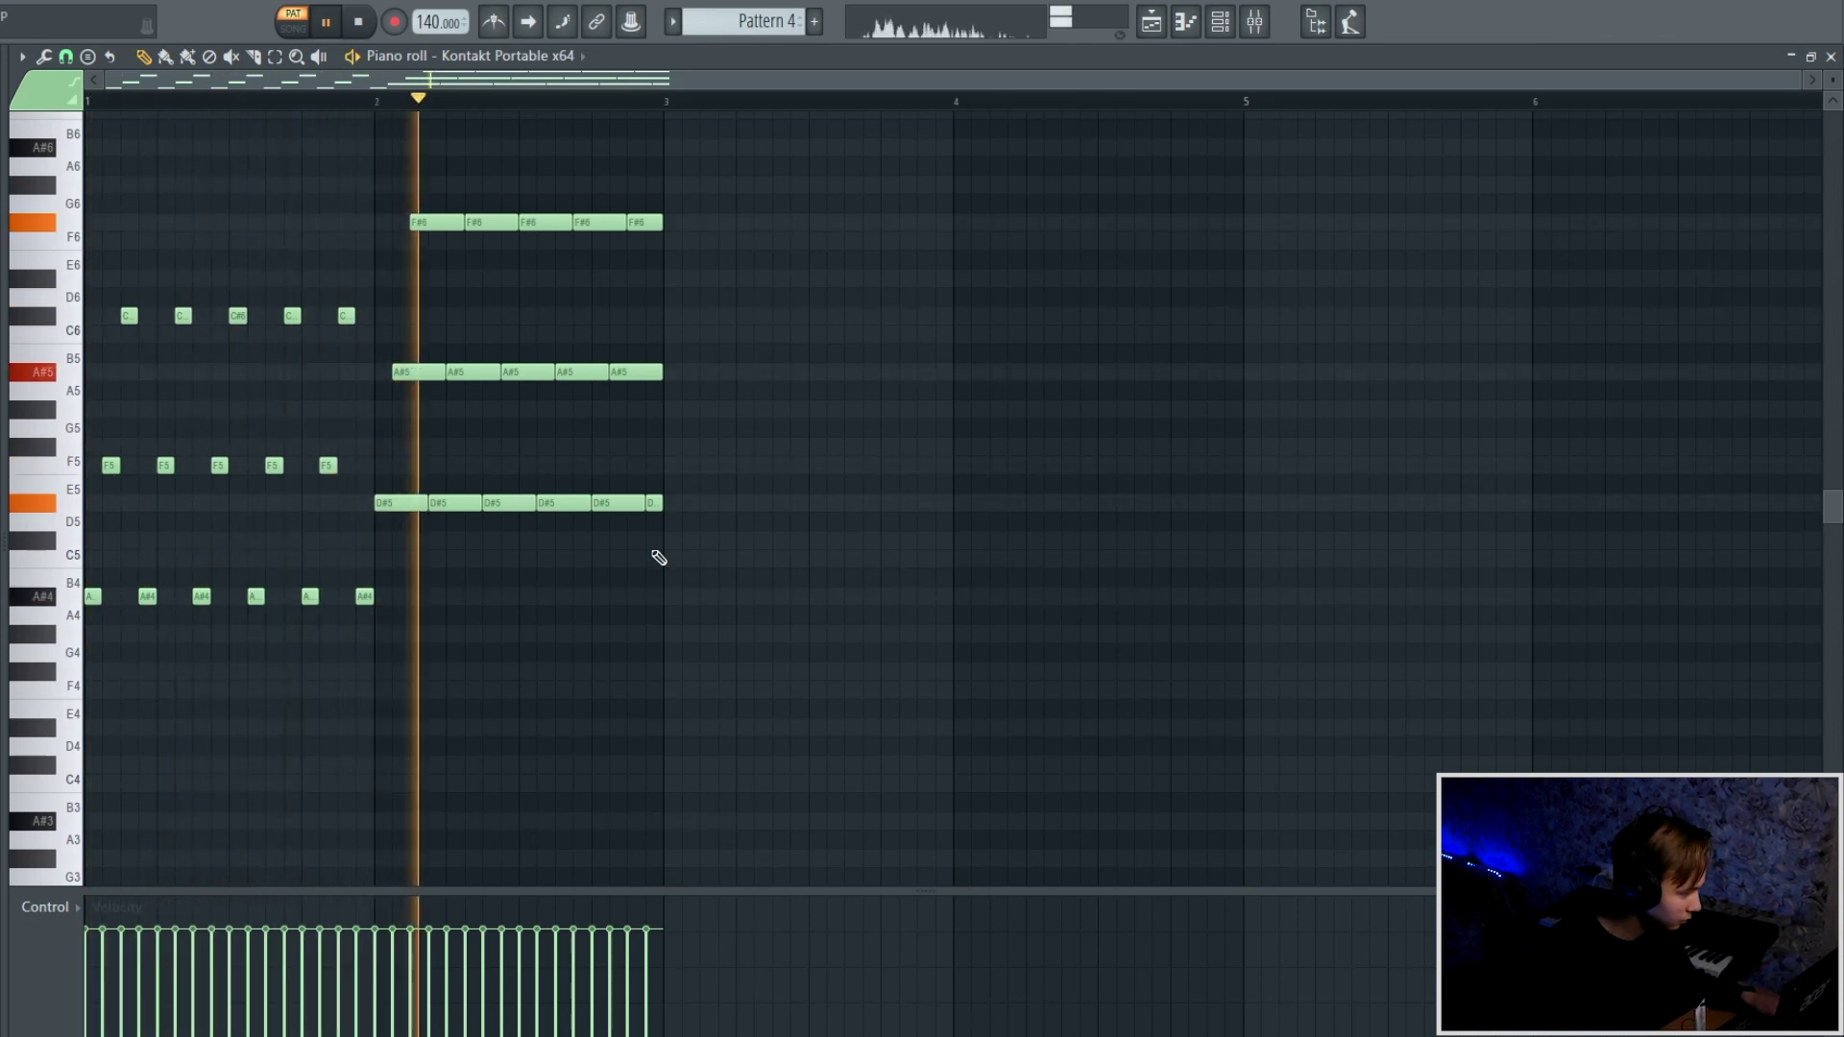
key("space")
- Duplicate the two-bar arpeggio until it fills eight bars, and randomize the velocities of the notes
key("ctrl+b")
scroll(580, 363, "up", 1)
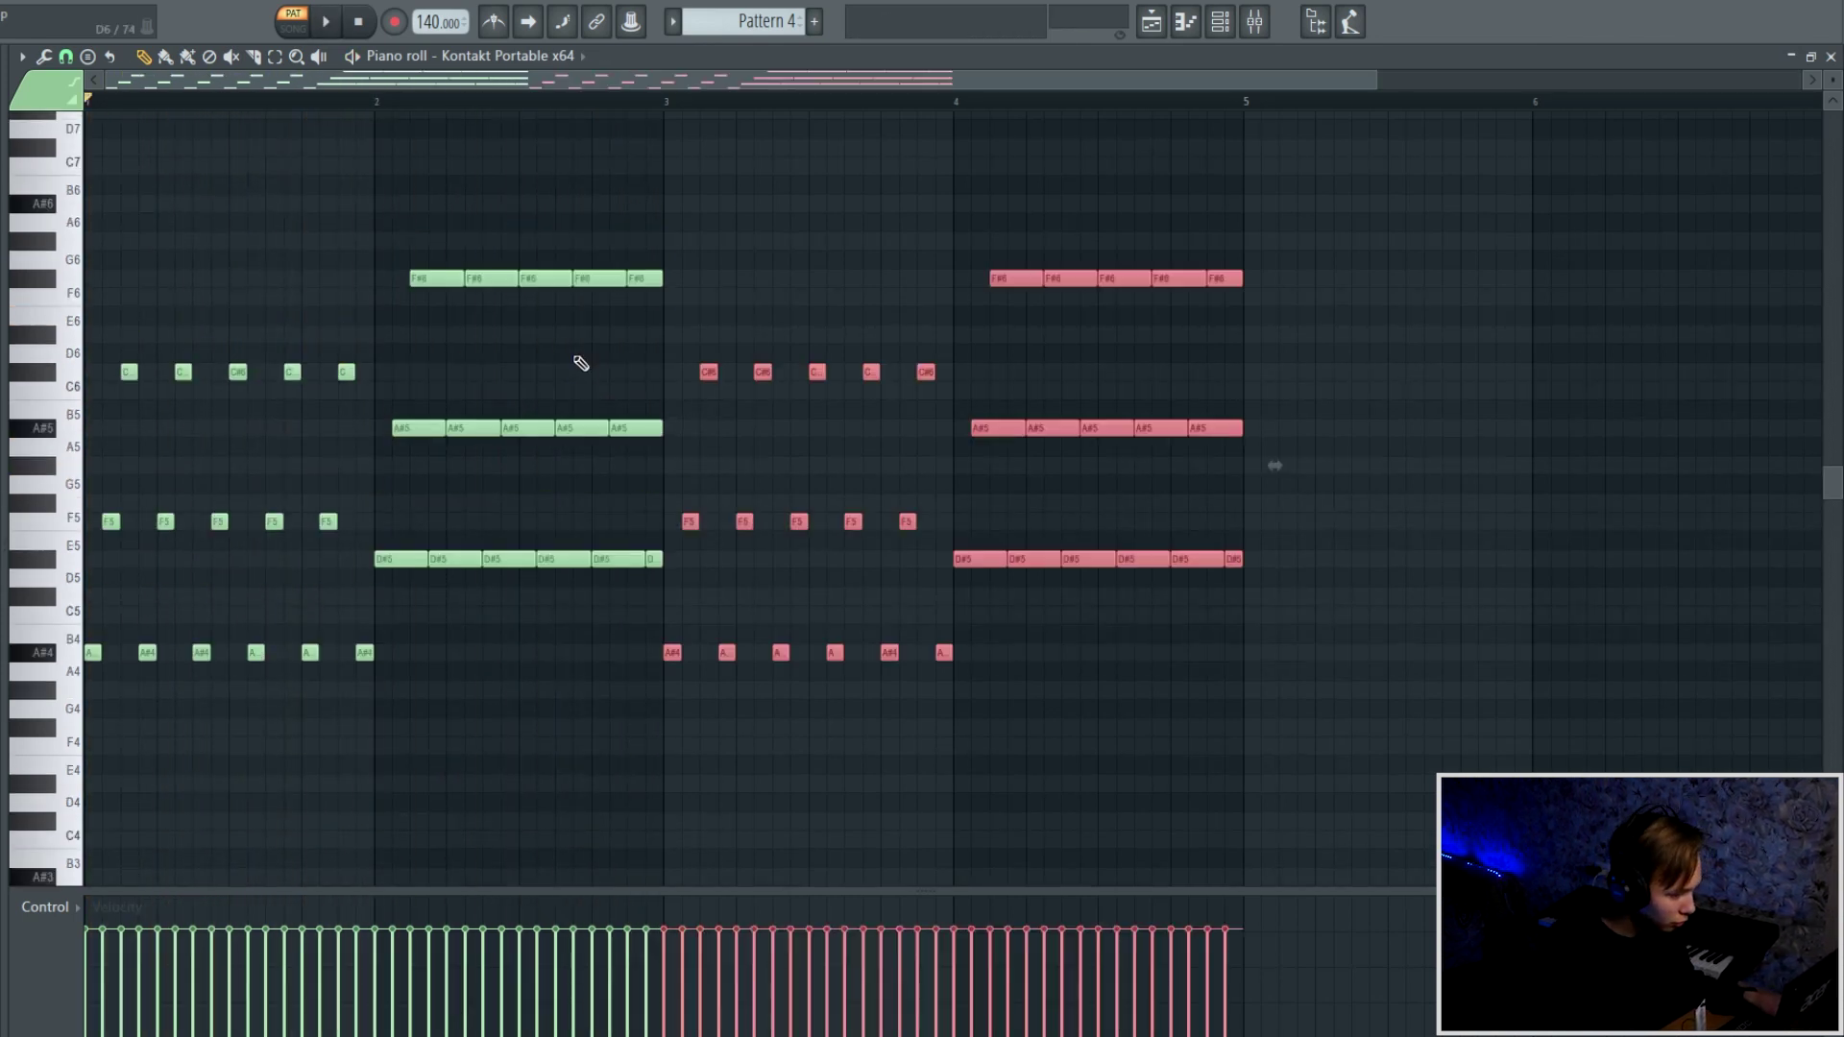
left_click(580, 363)
scroll(576, 362, "down", 1)
key("ctrl+b")
scroll(700, 337, "down", 2)
left_click(703, 340)
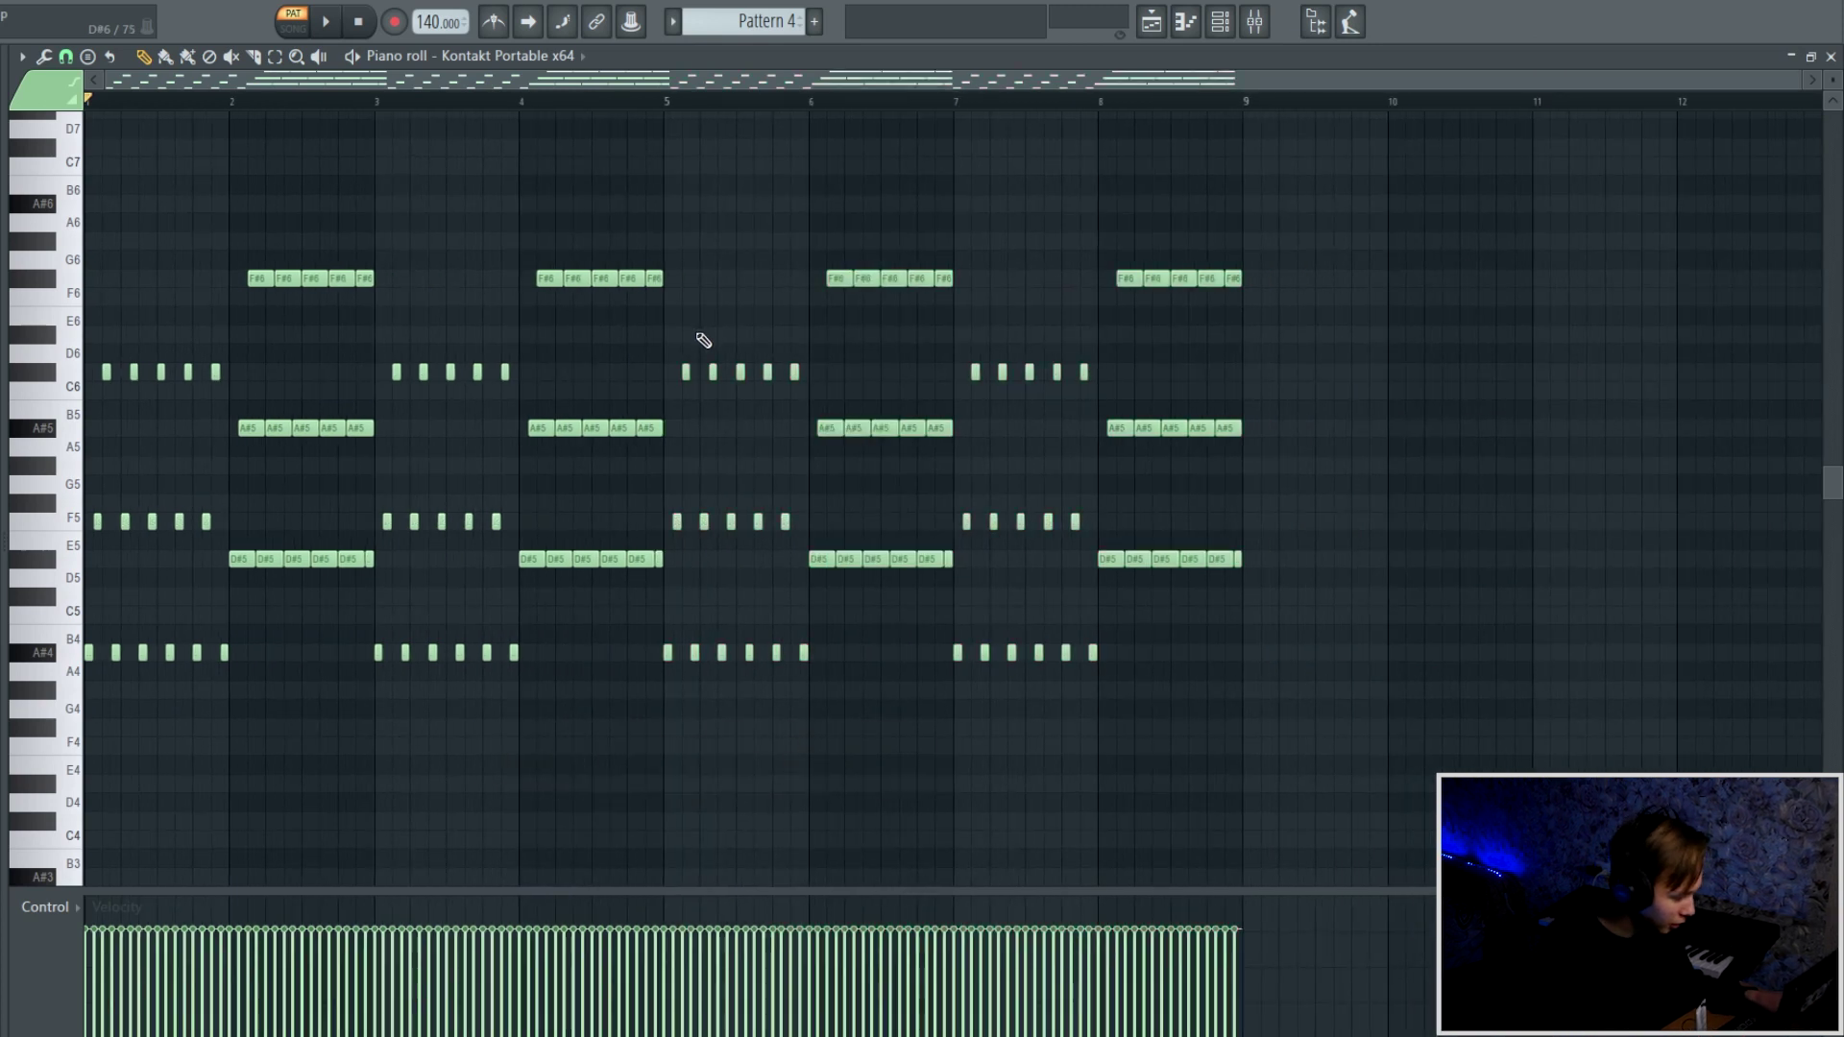
key("alt+r")
key("Return")
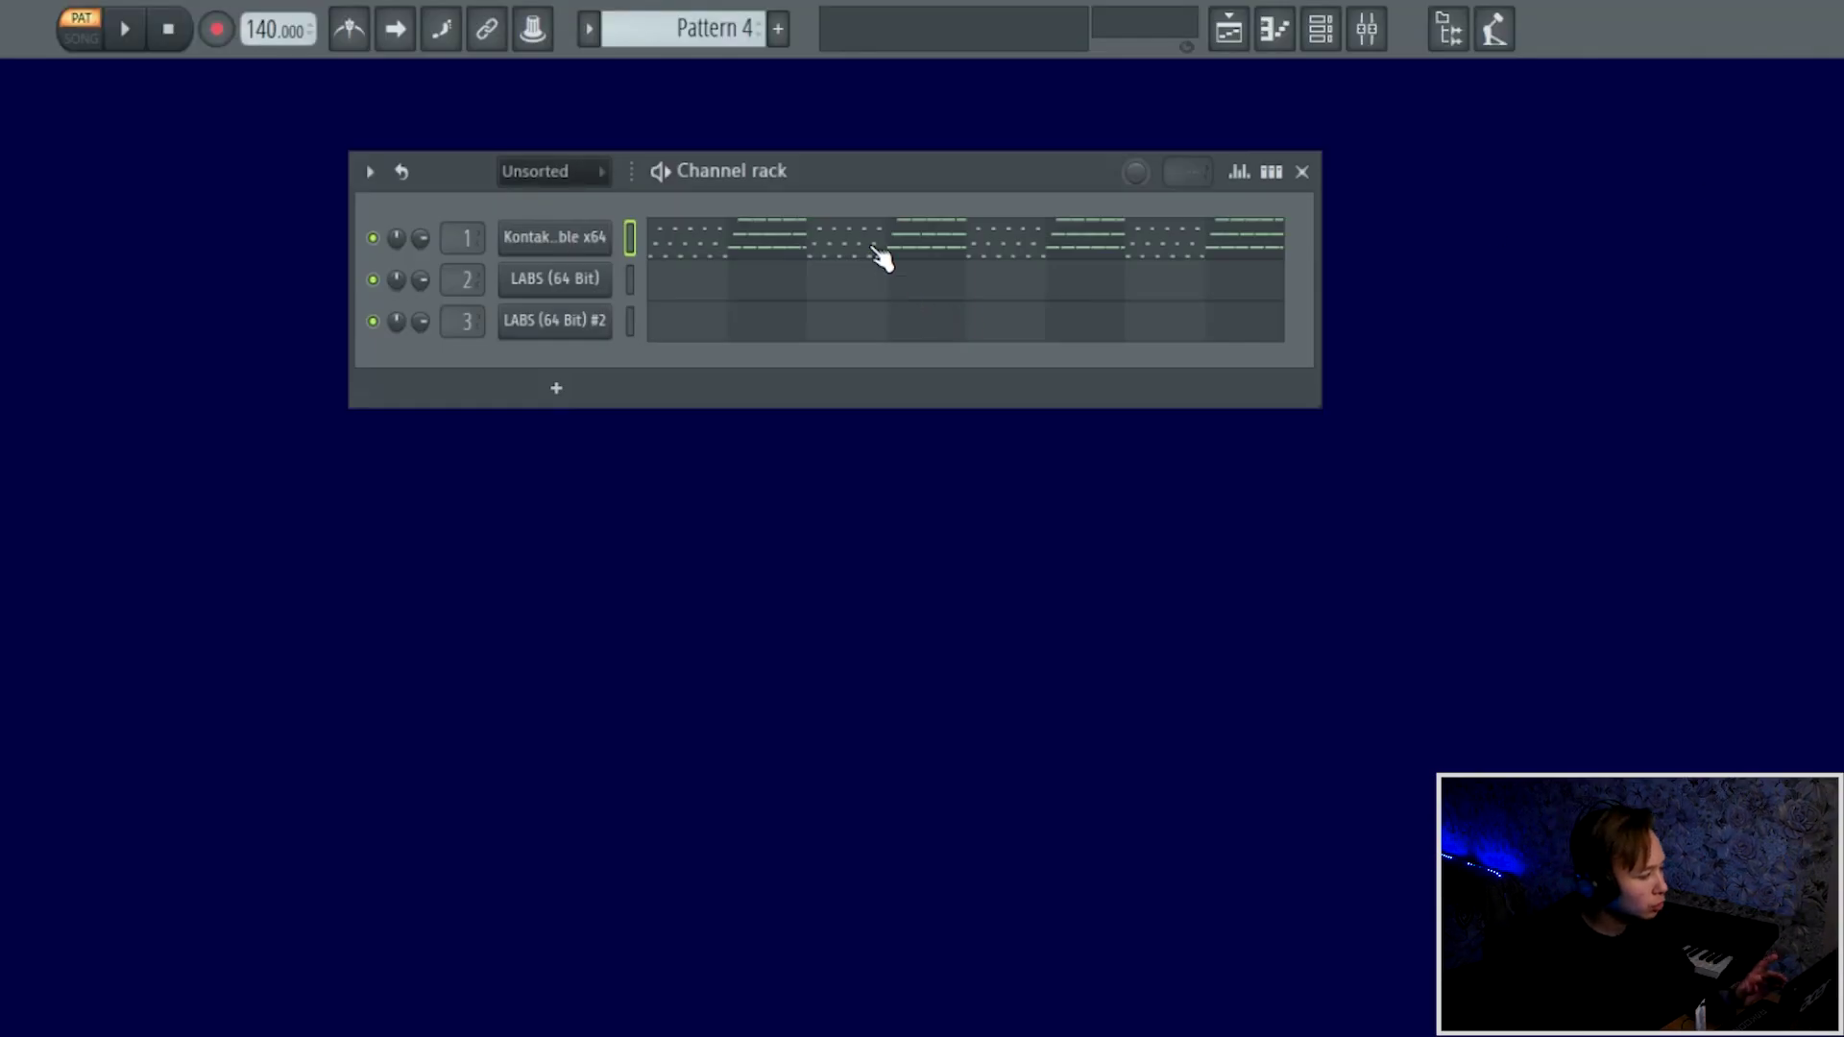
- Disable FabFilter Pro-Q 3 and ValhallaVintageVerb on the Kontakt Portable mixer track and play the pattern
left_click_drag(862, 173, 856, 179)
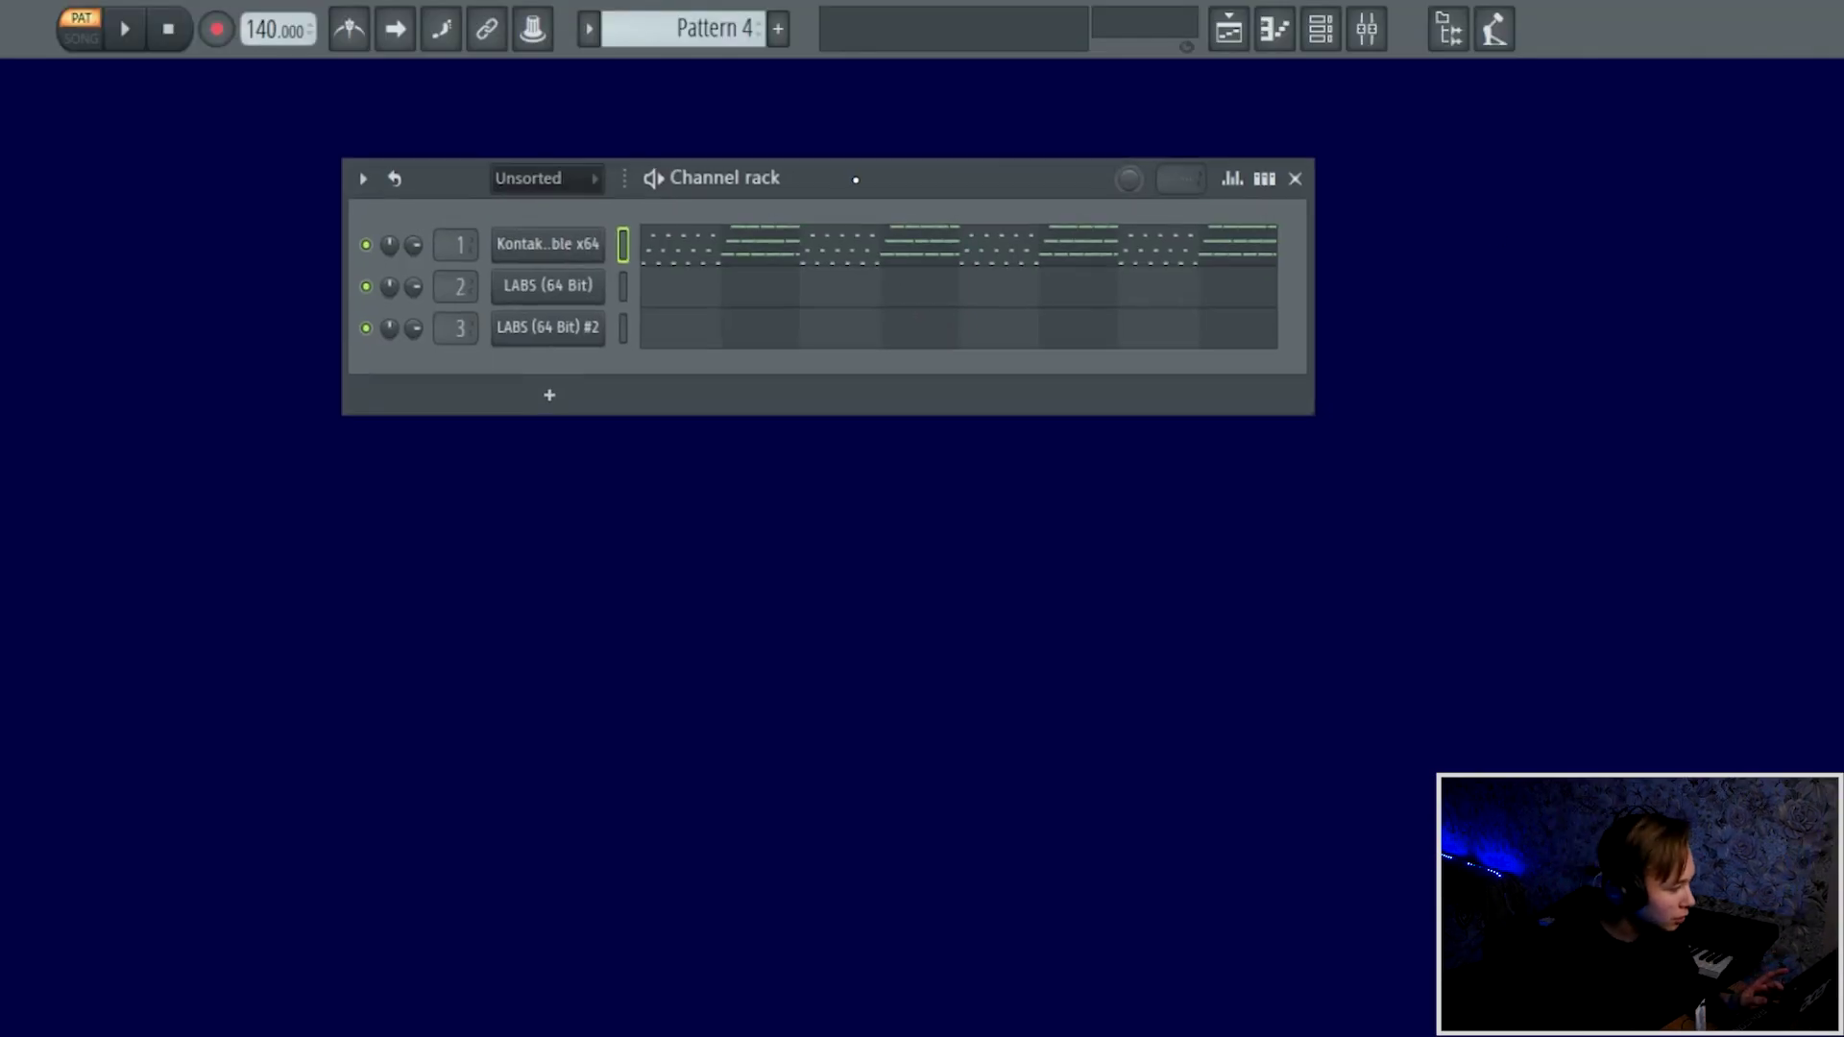
key("F9")
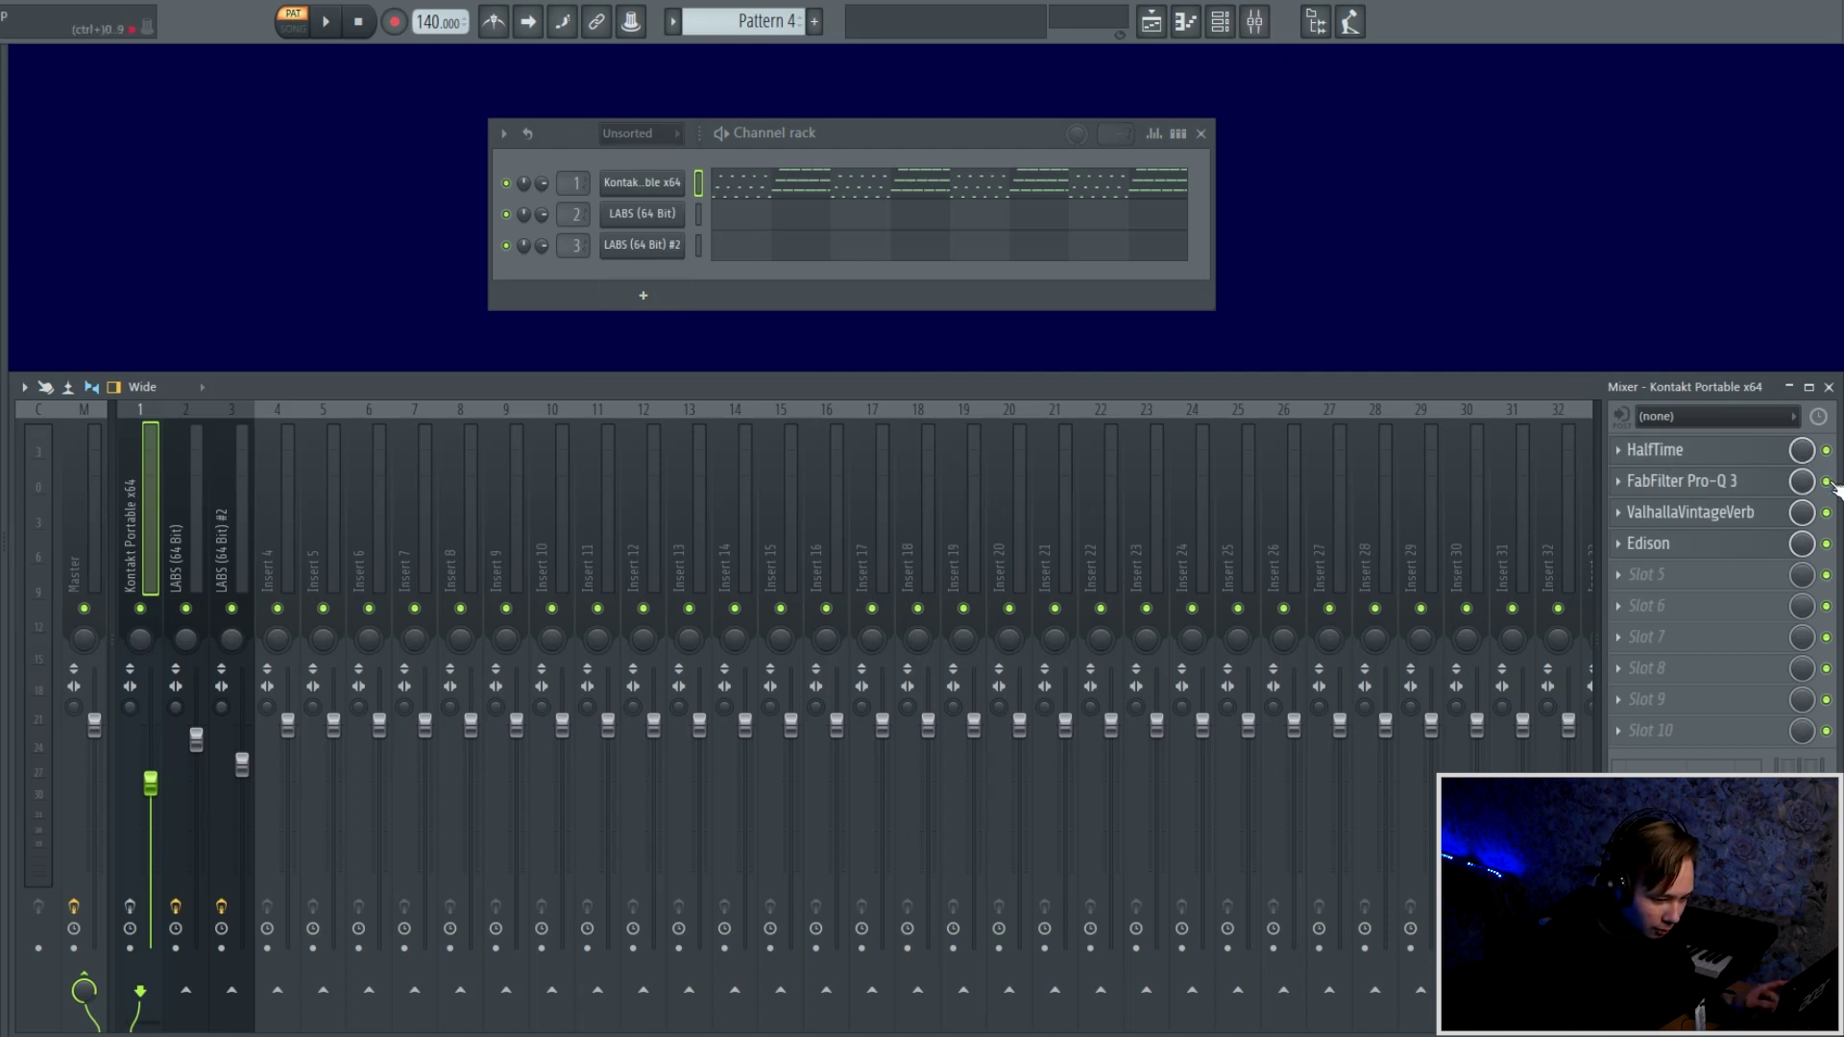
key("space")
left_click_drag(948, 164, 924, 176)
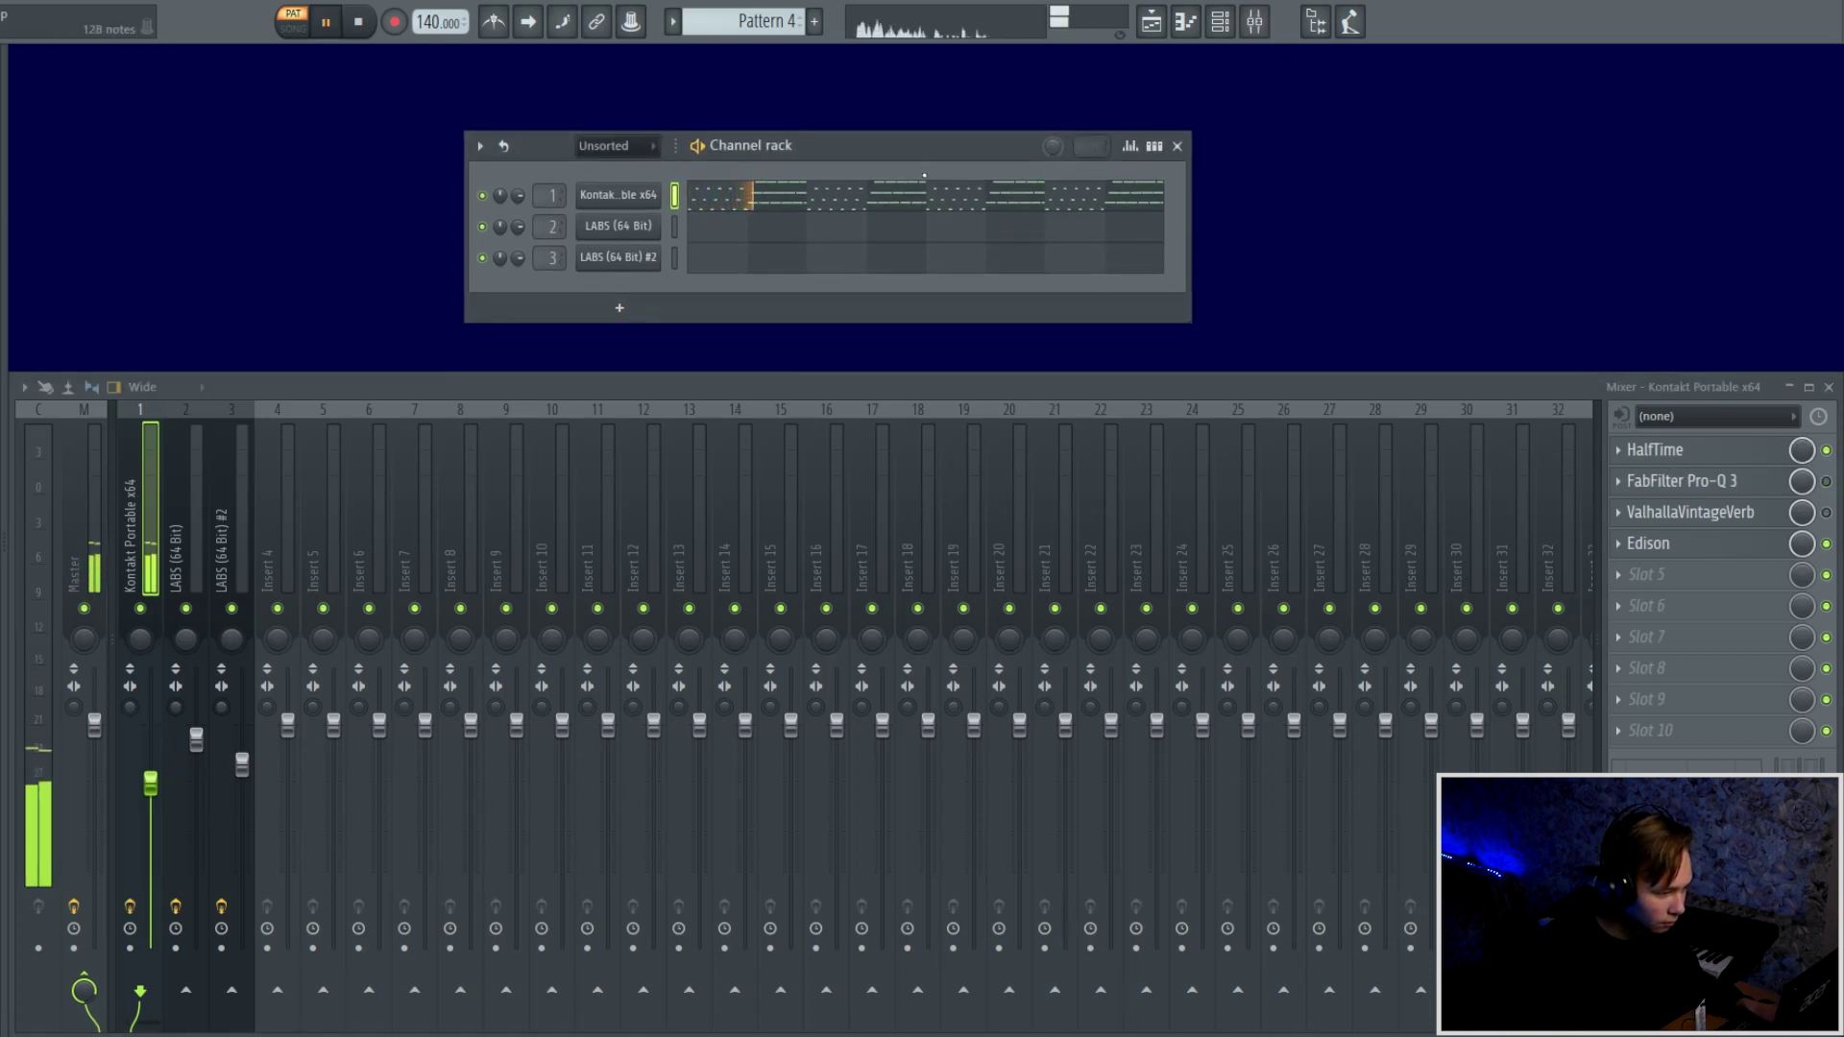
- Transpose the whole Kontakt Portable melody up one octave and close its piano roll
left_click(958, 202)
key("ctrl+Up")
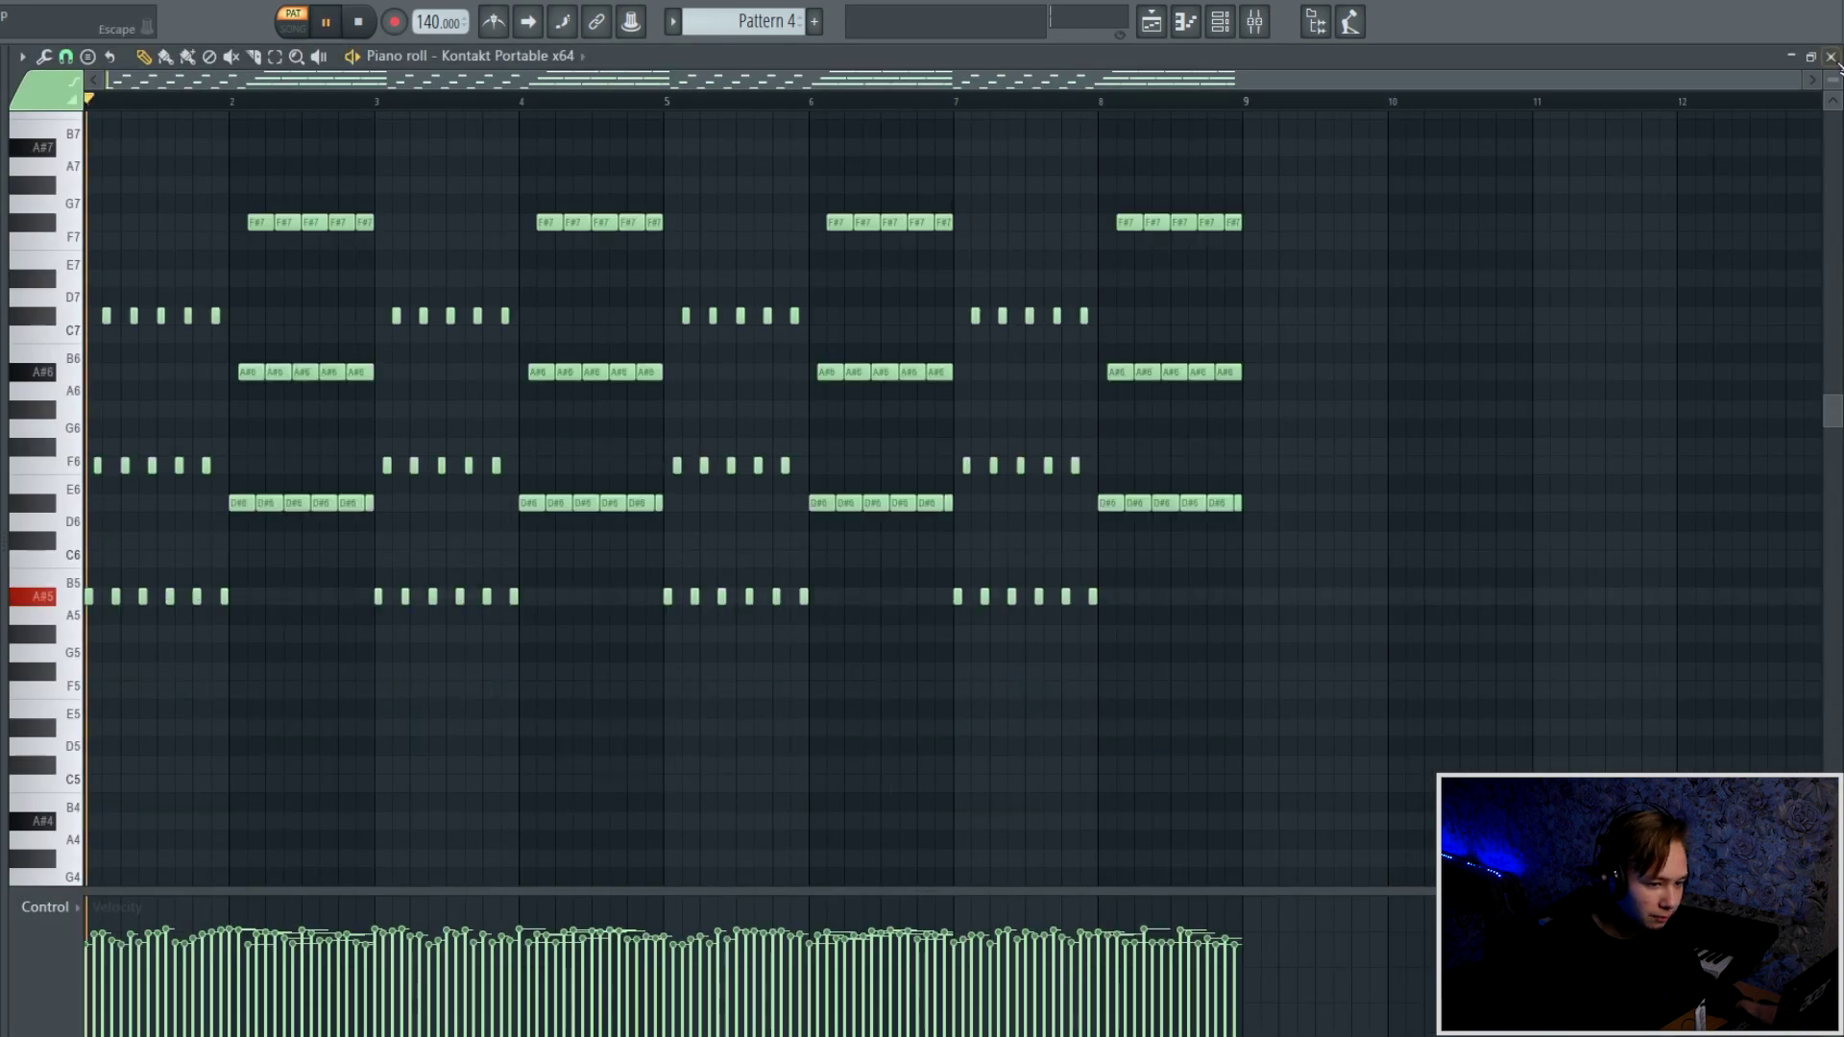
left_click(1832, 58)
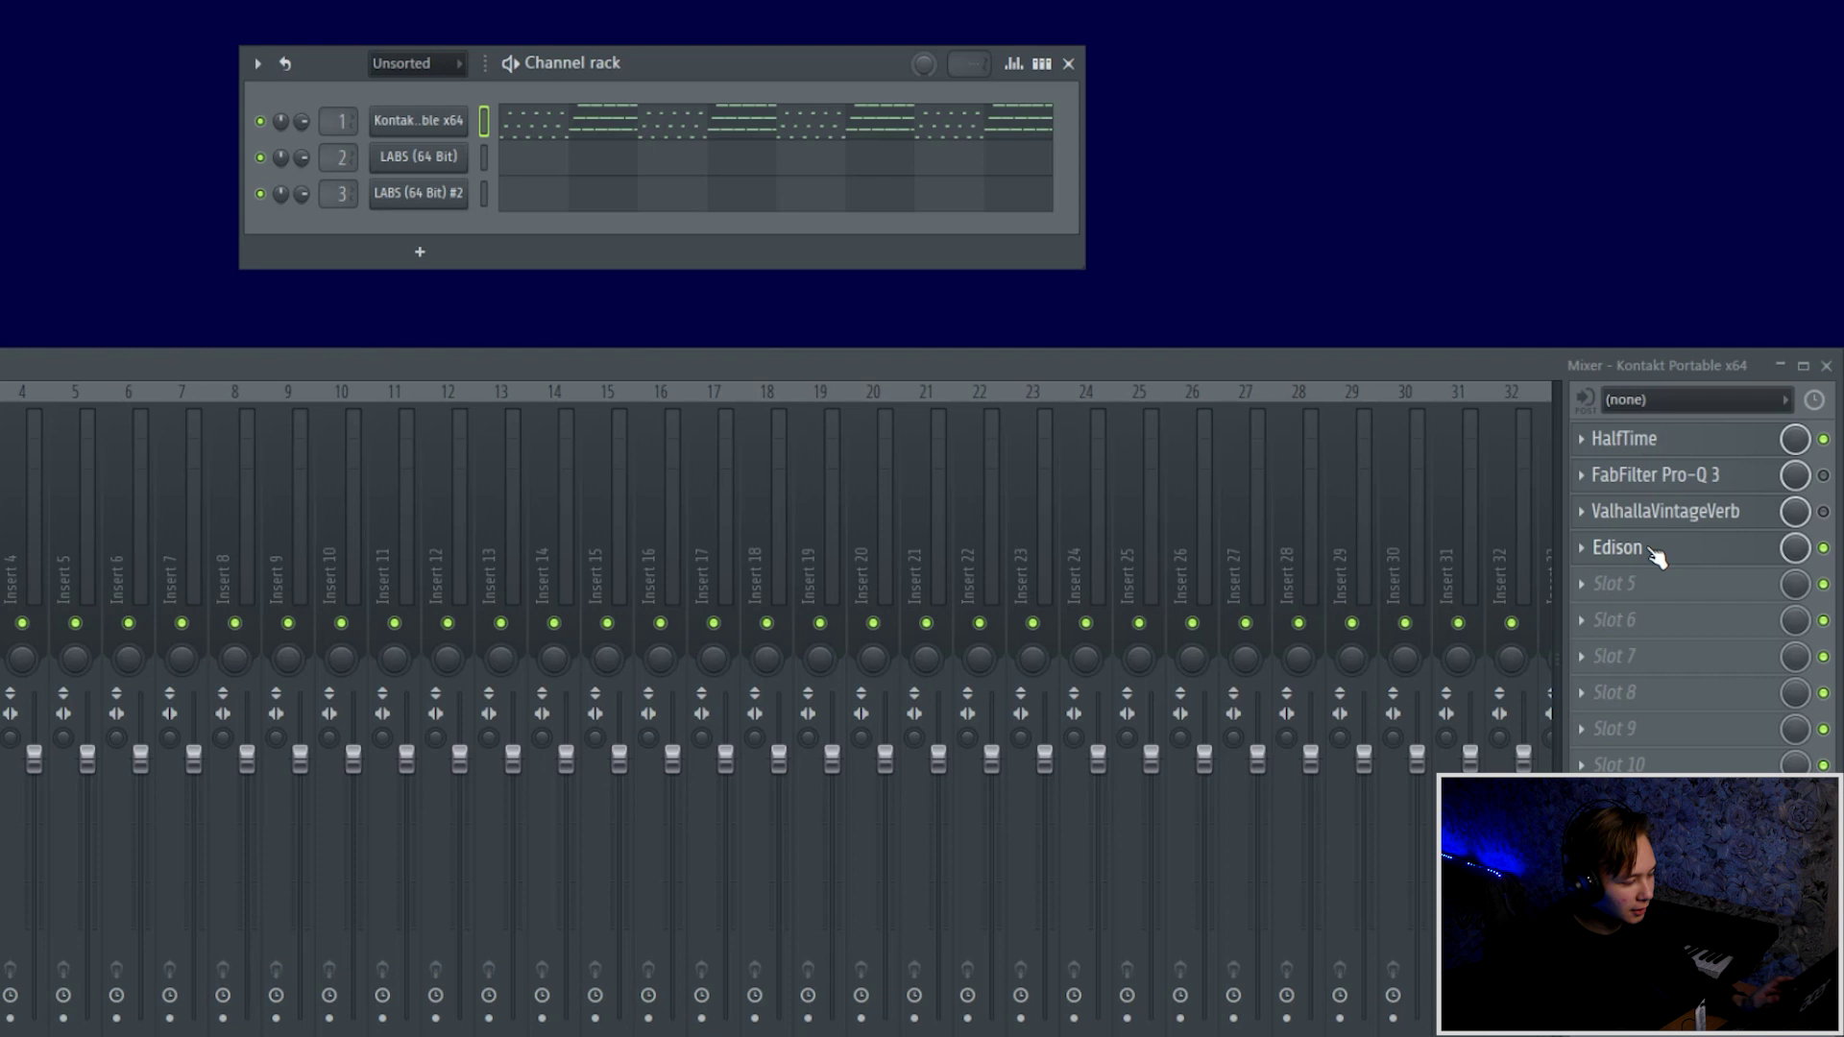
- Record the melody into Edison and place the recording at bar 1 of Track 1 in the playlist
left_click(1676, 544)
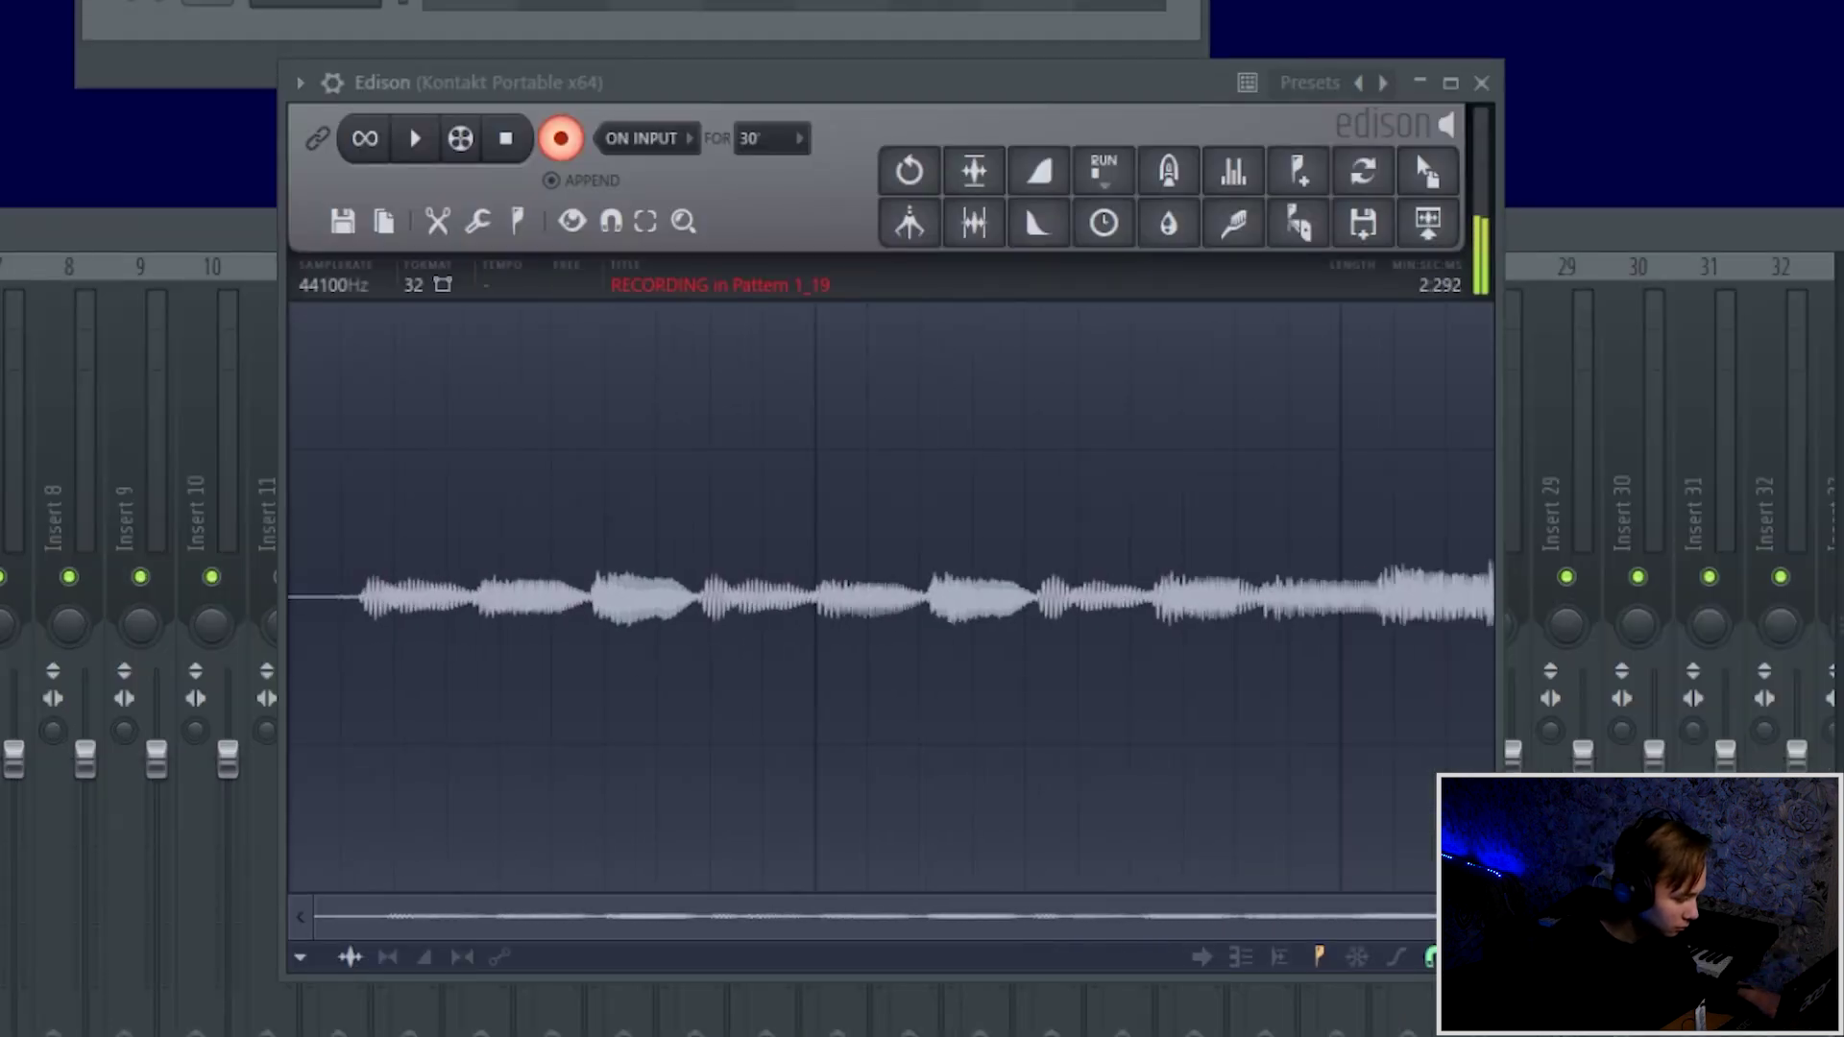
key("space")
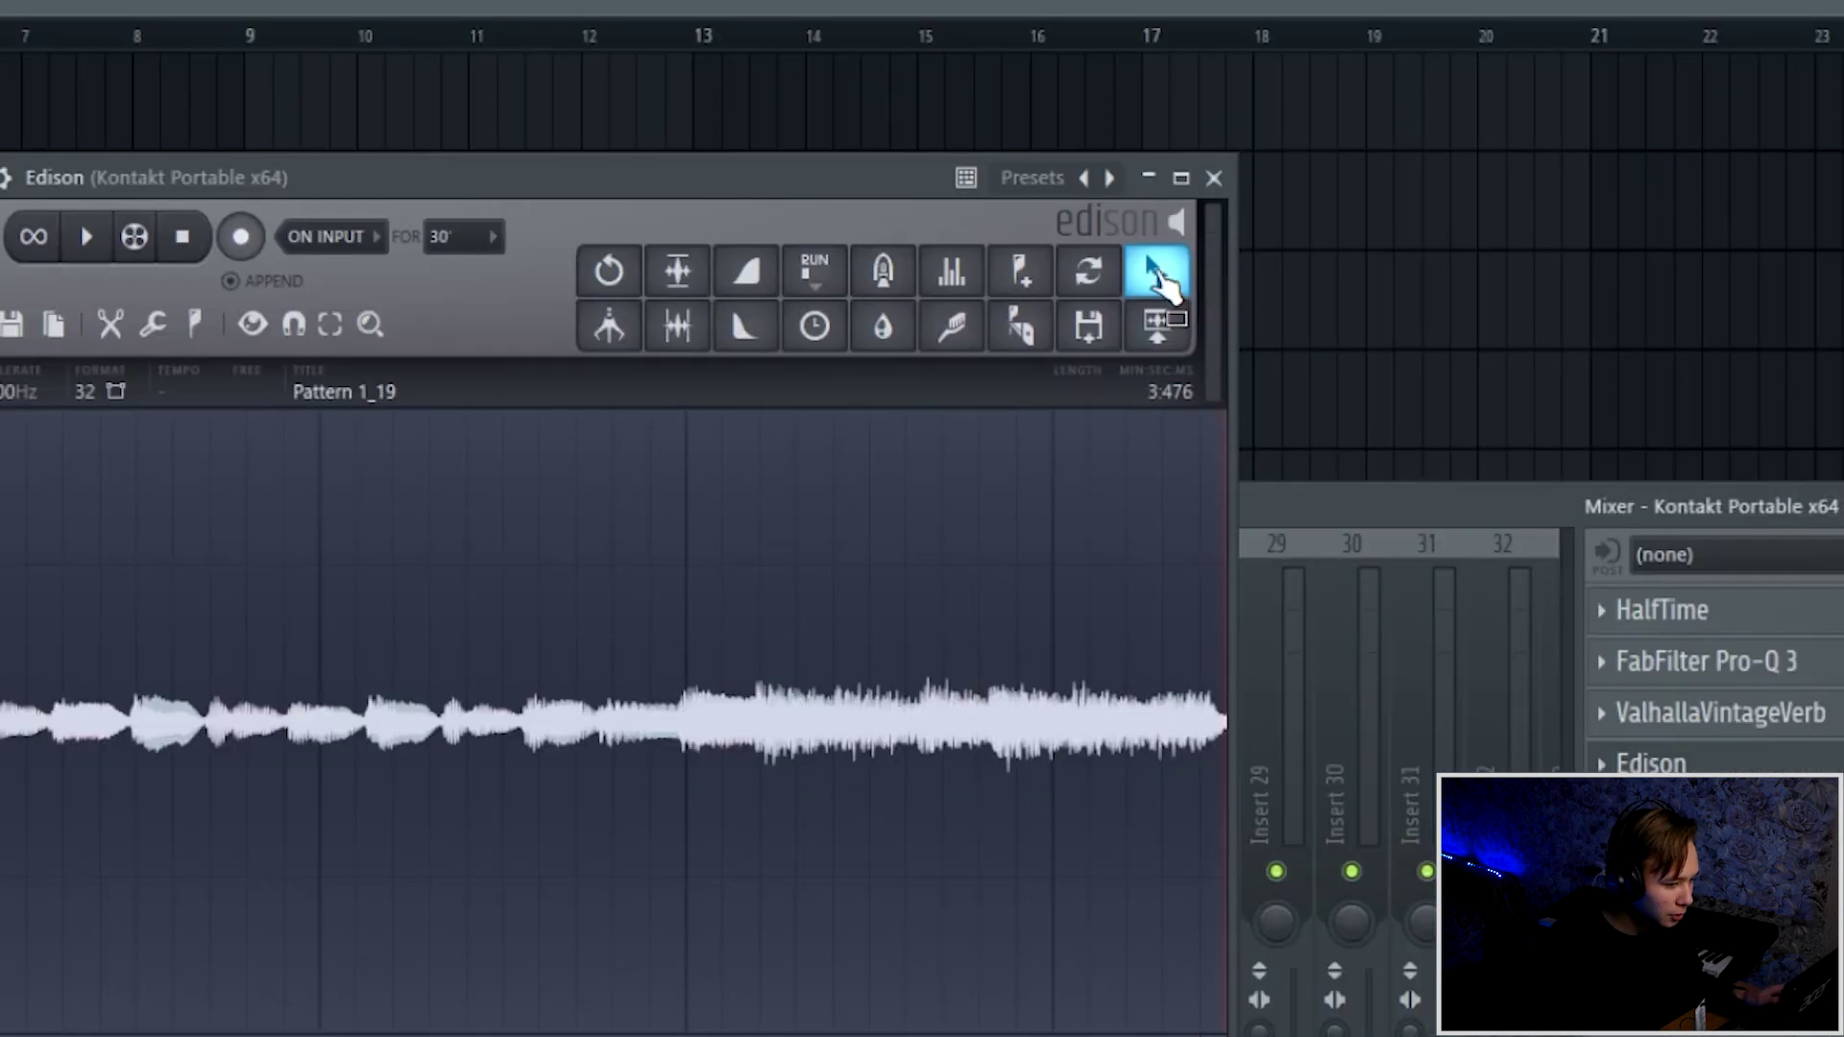
left_click_drag(1349, 248, 258, 150)
left_click_drag(429, 240, 425, 247)
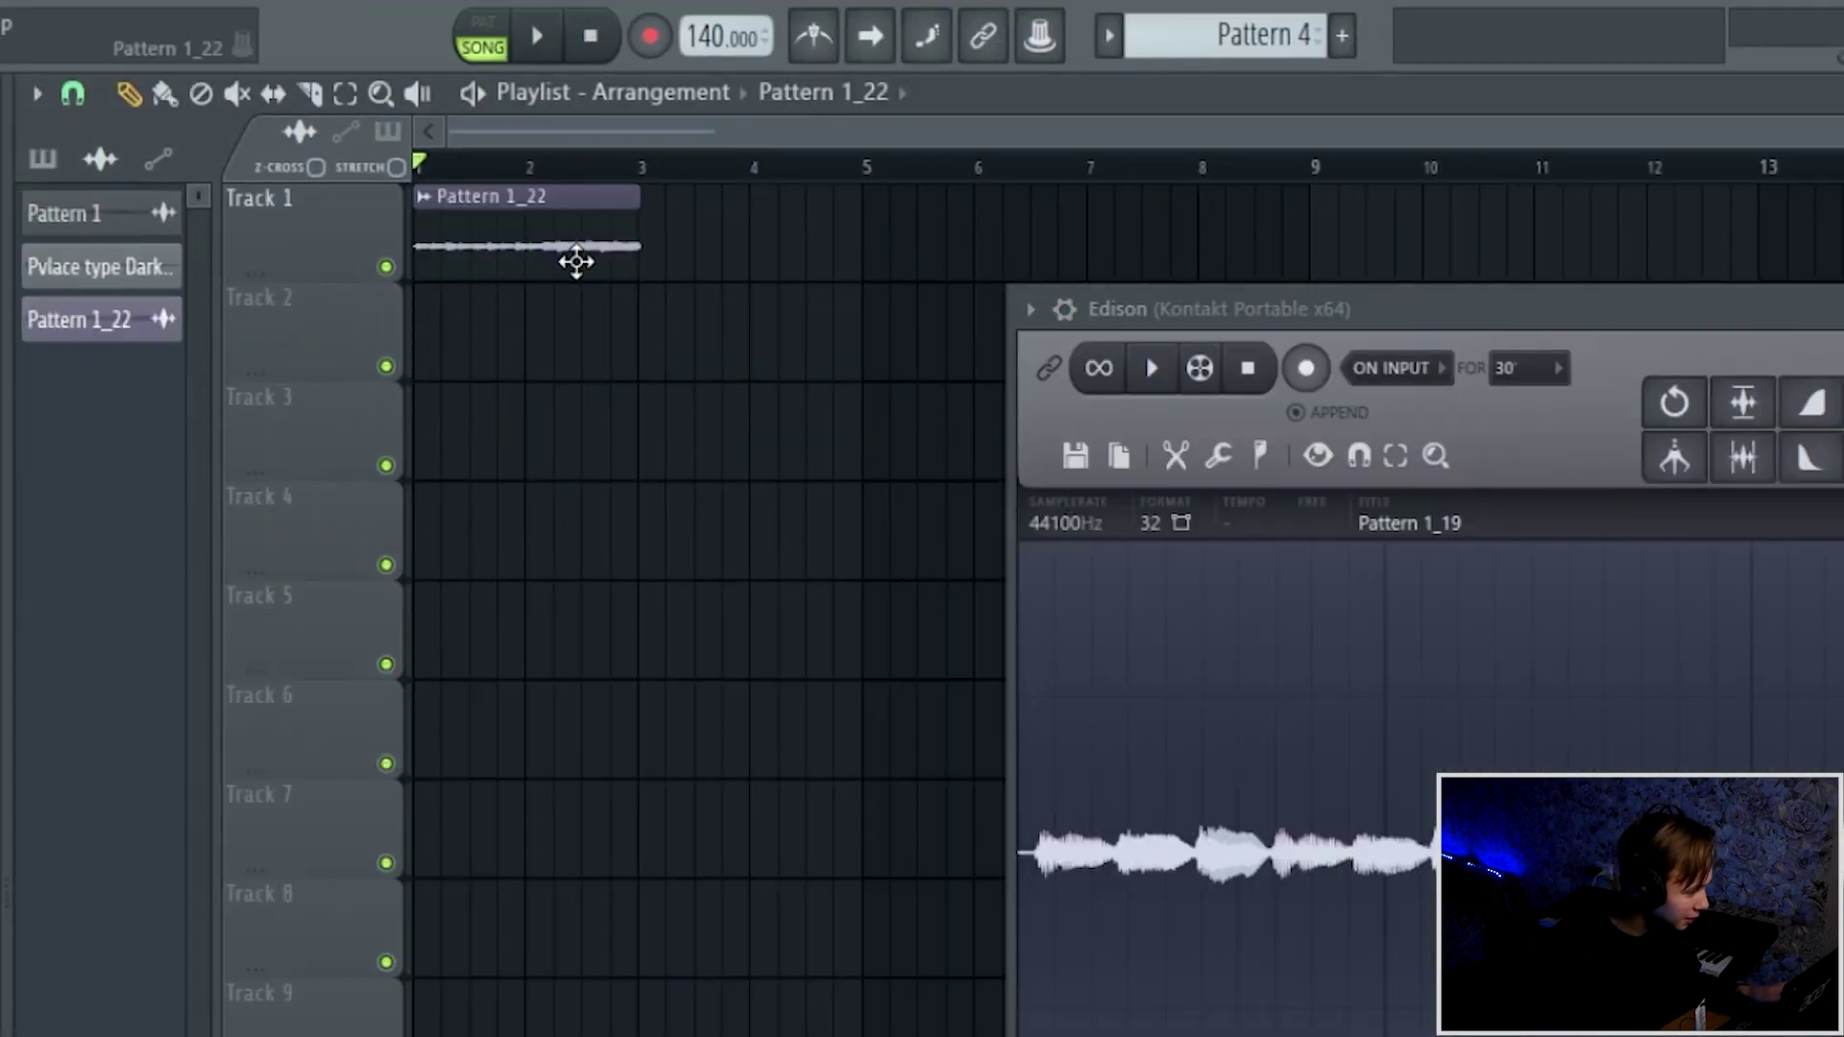
- Reverse the recorded audio clip on Track 1 and close its sample settings
double_click(577, 257)
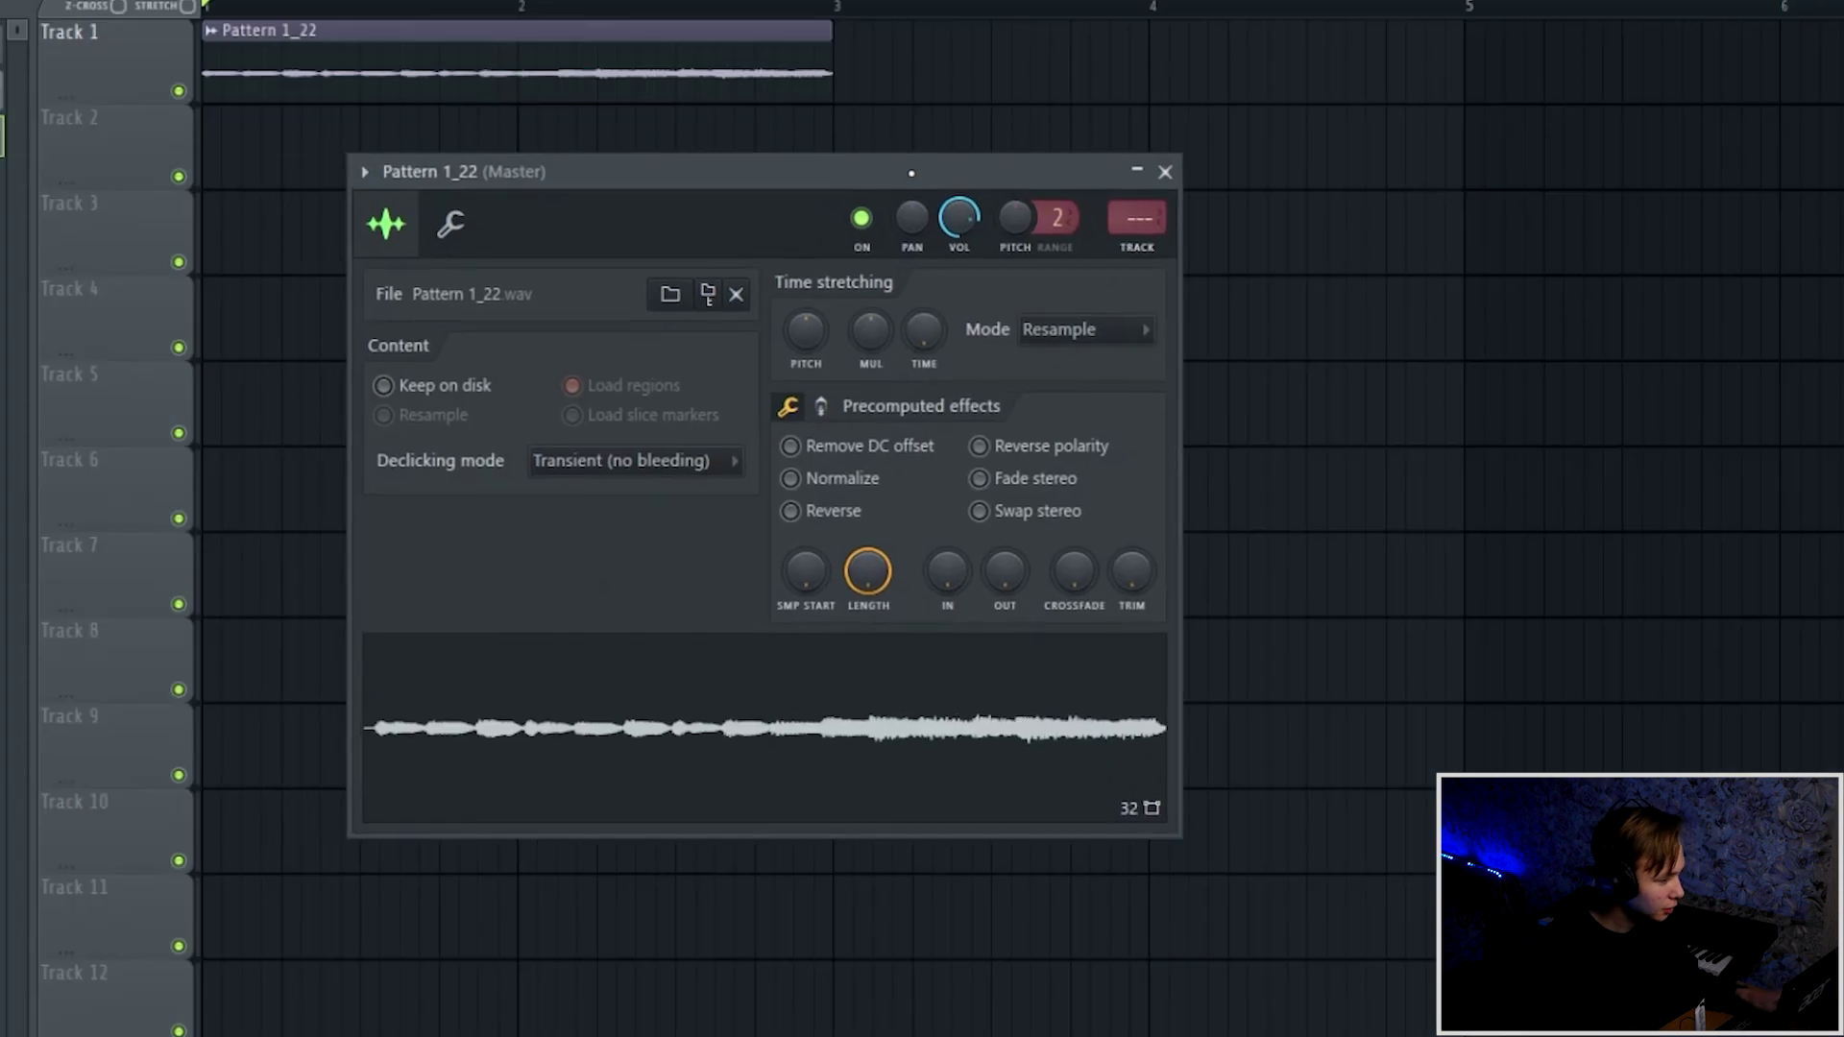
left_click(832, 512)
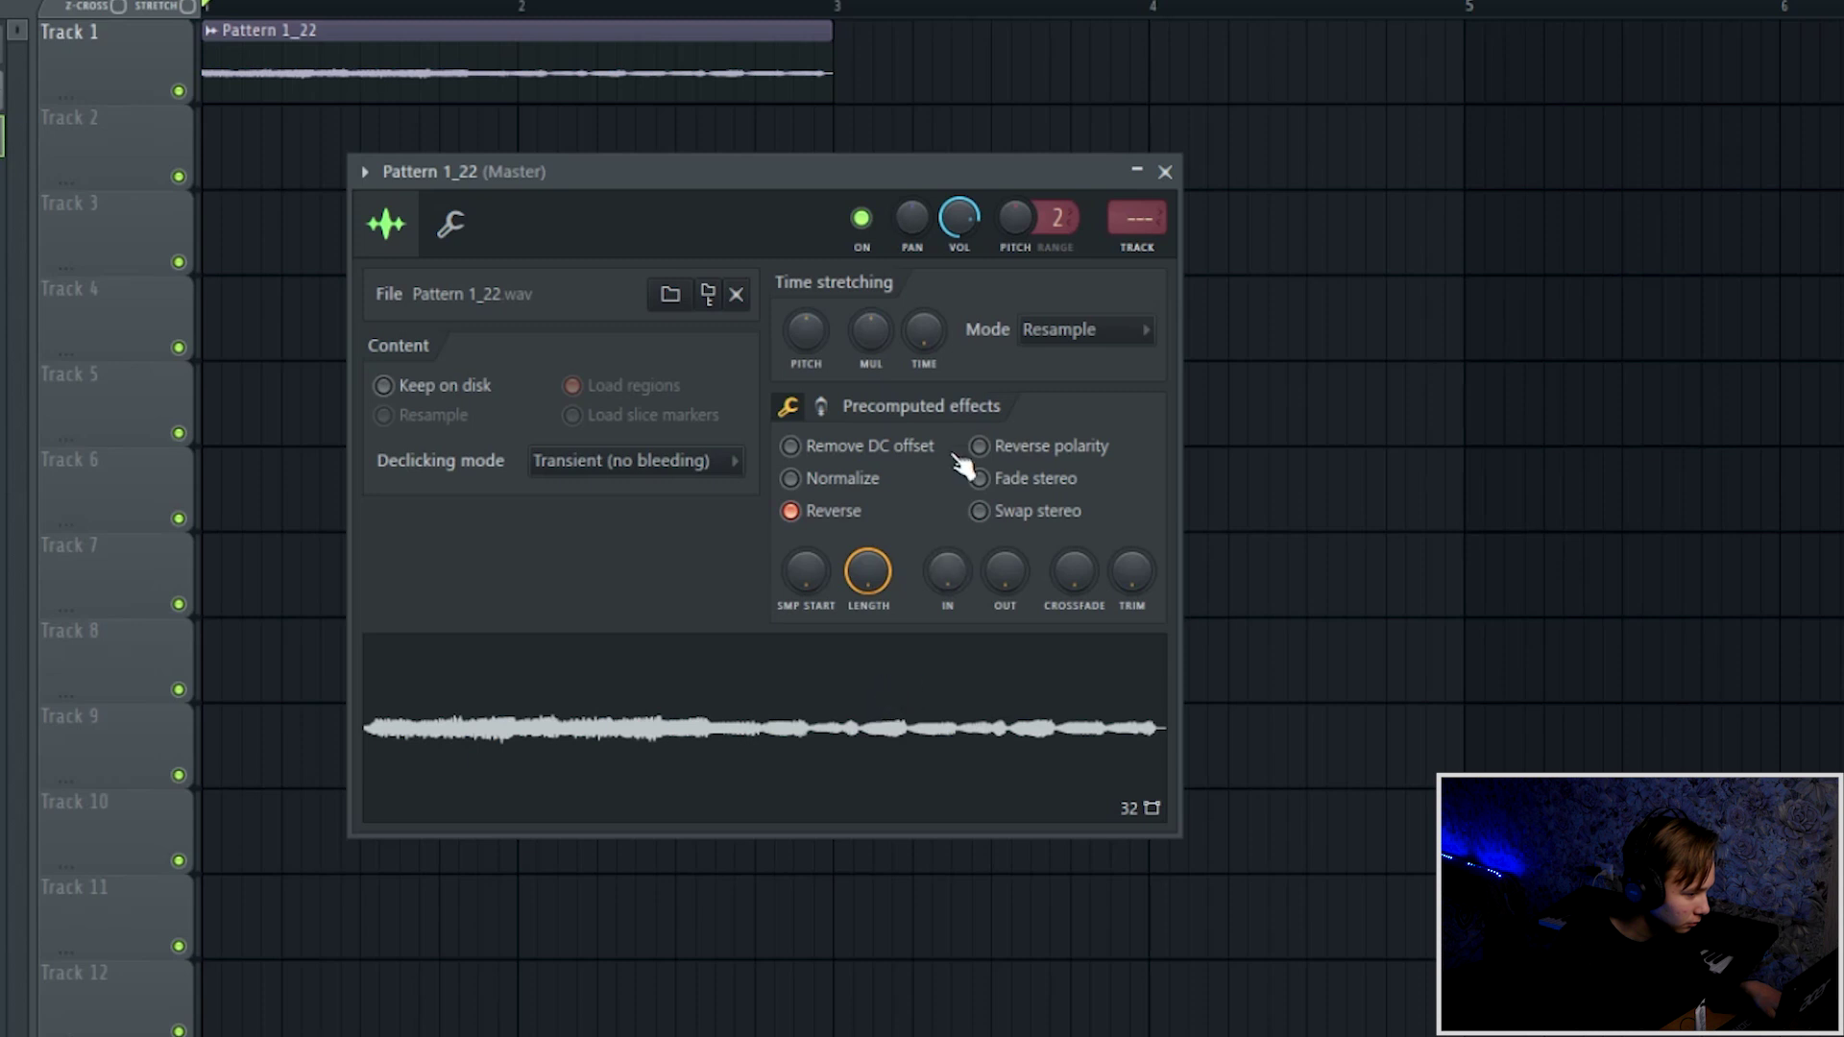
key("Escape")
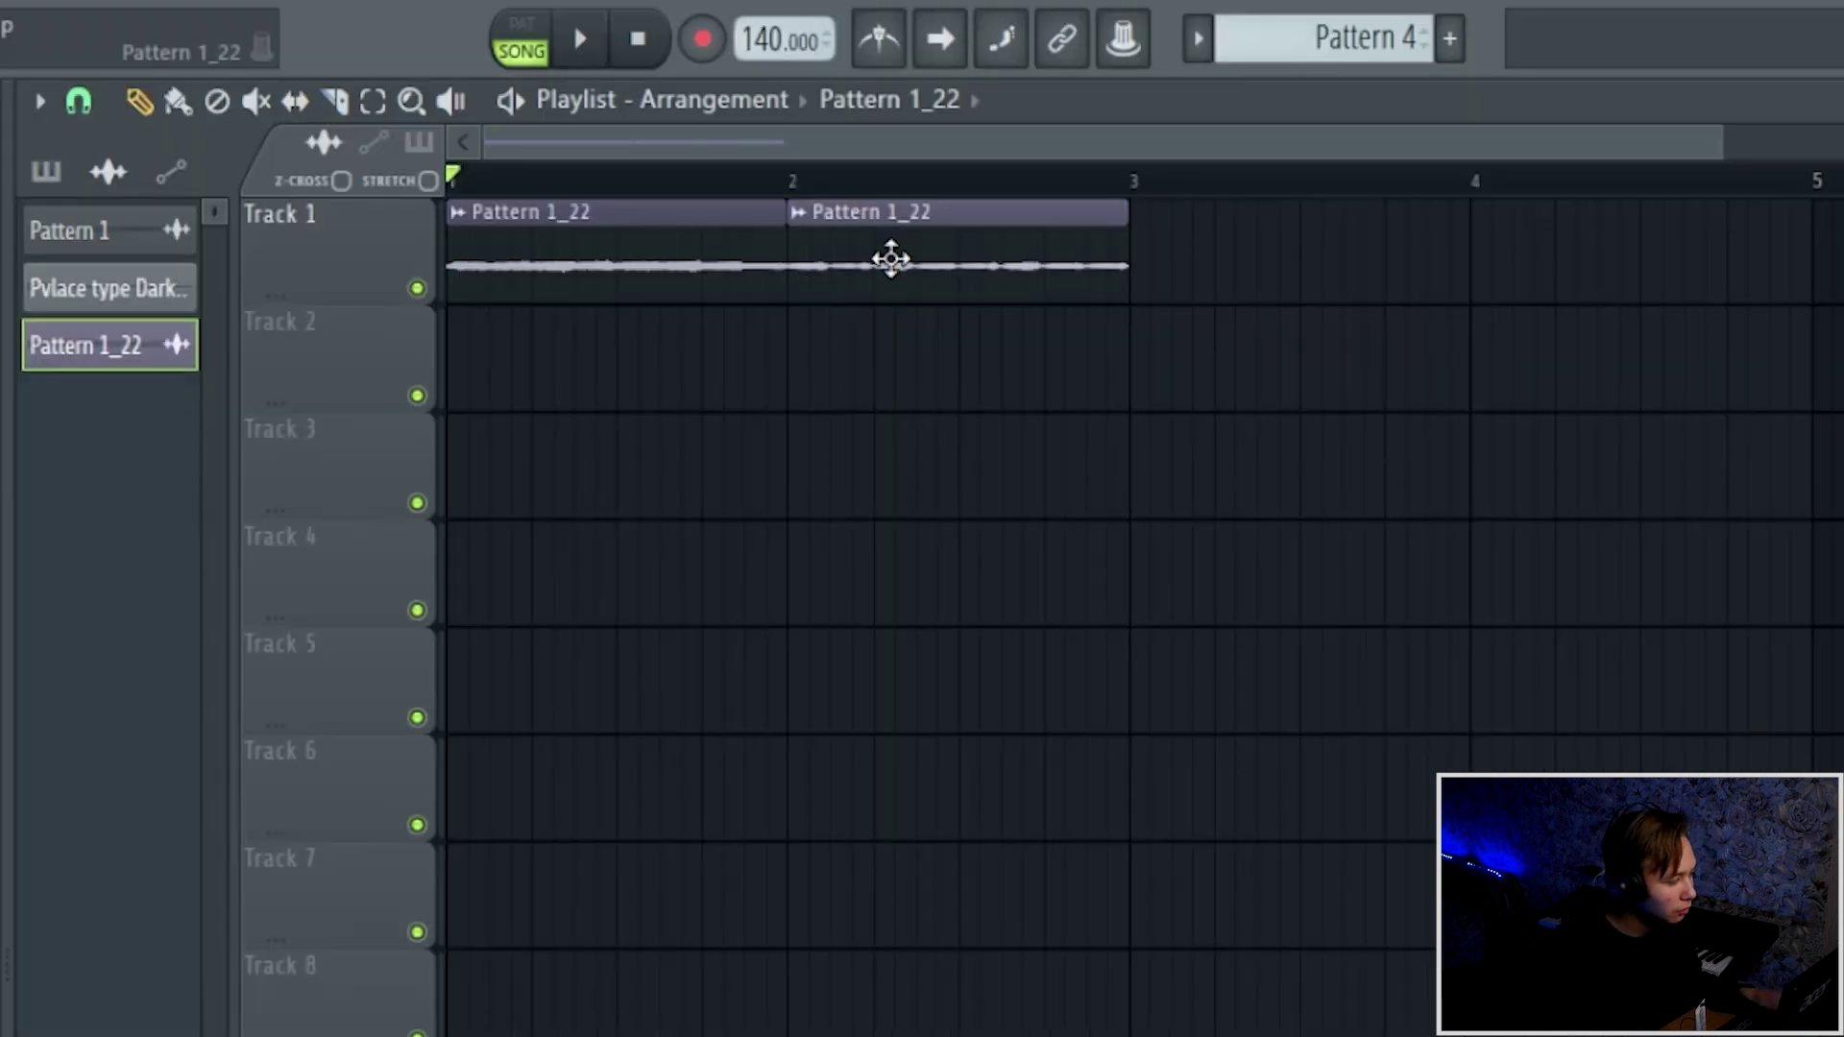
- Split the reversed clip at bar 2 and swap its halves on Track 2, with the second half starting at bar 1
left_click_drag(889, 259, 519, 407)
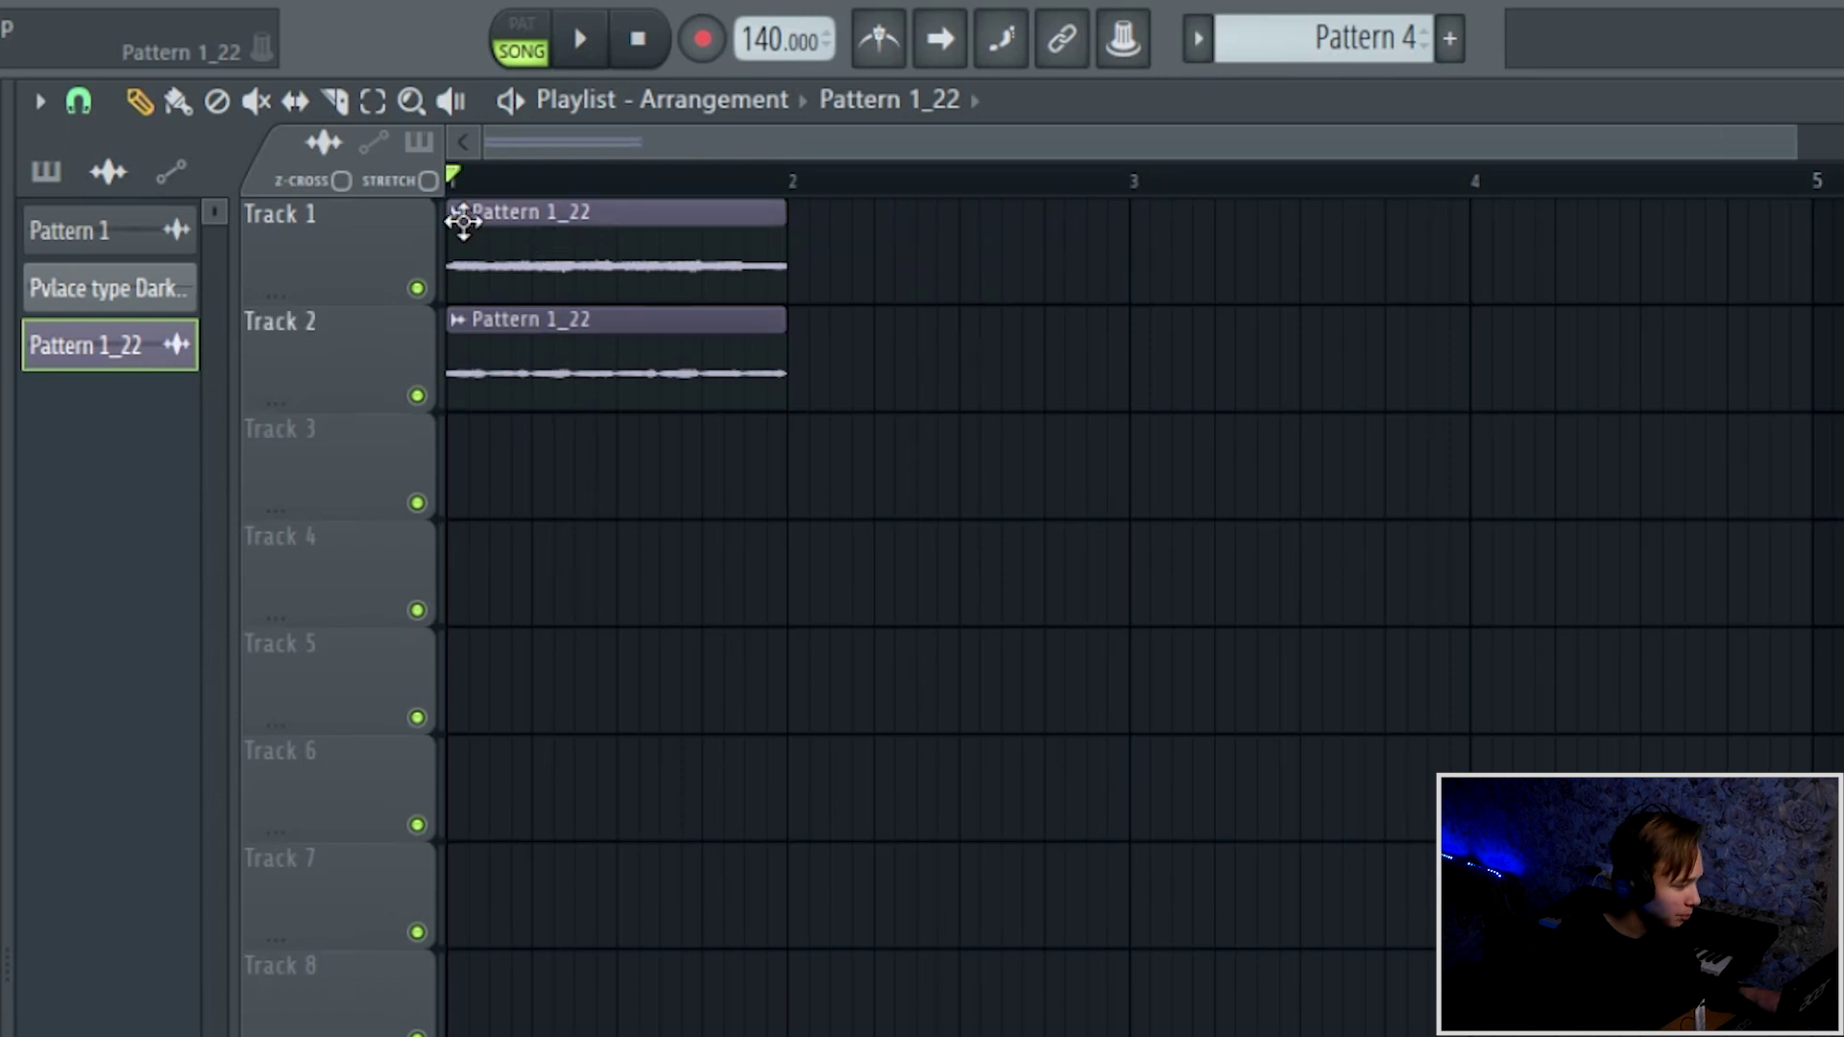
left_click_drag(543, 231, 879, 413)
scroll(577, 584, "down", 2)
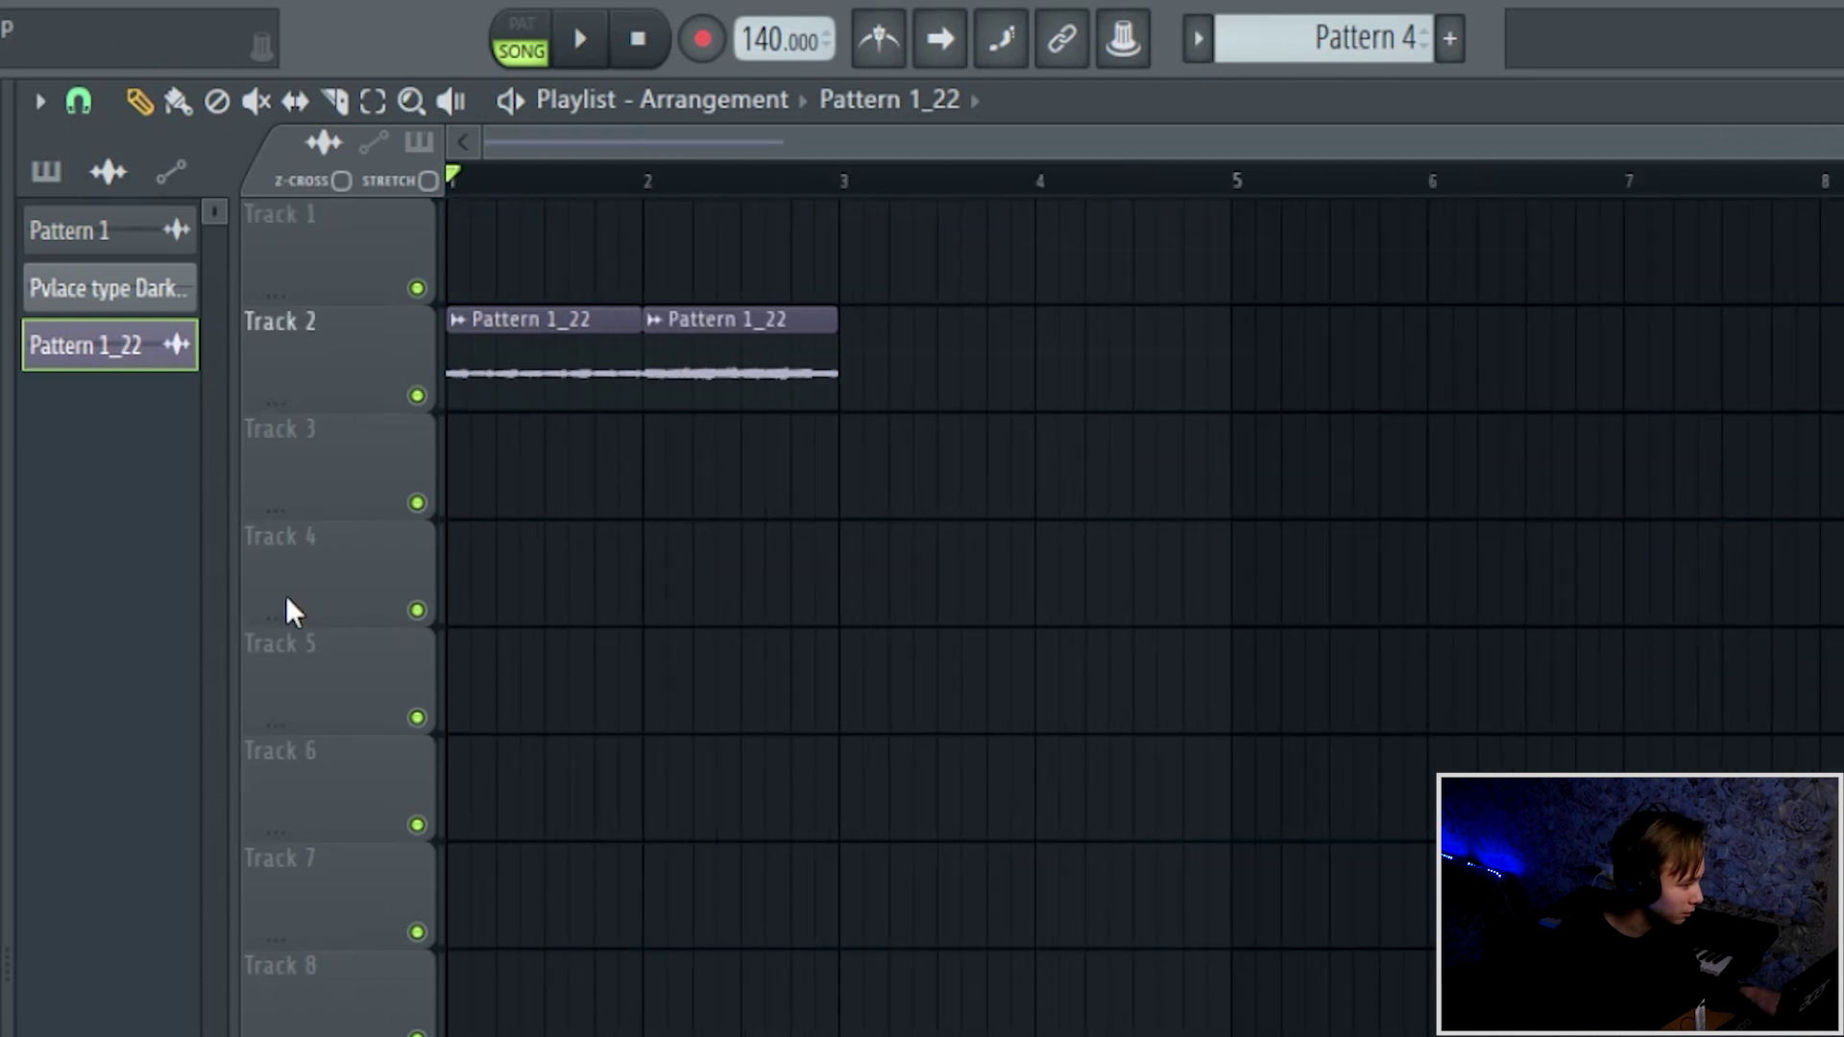
- Play back the rearranged reversed clips and check the sample settings of the Pattern 1_22 clip
scroll(480, 592, "up", 4)
key("space")
left_click(894, 48)
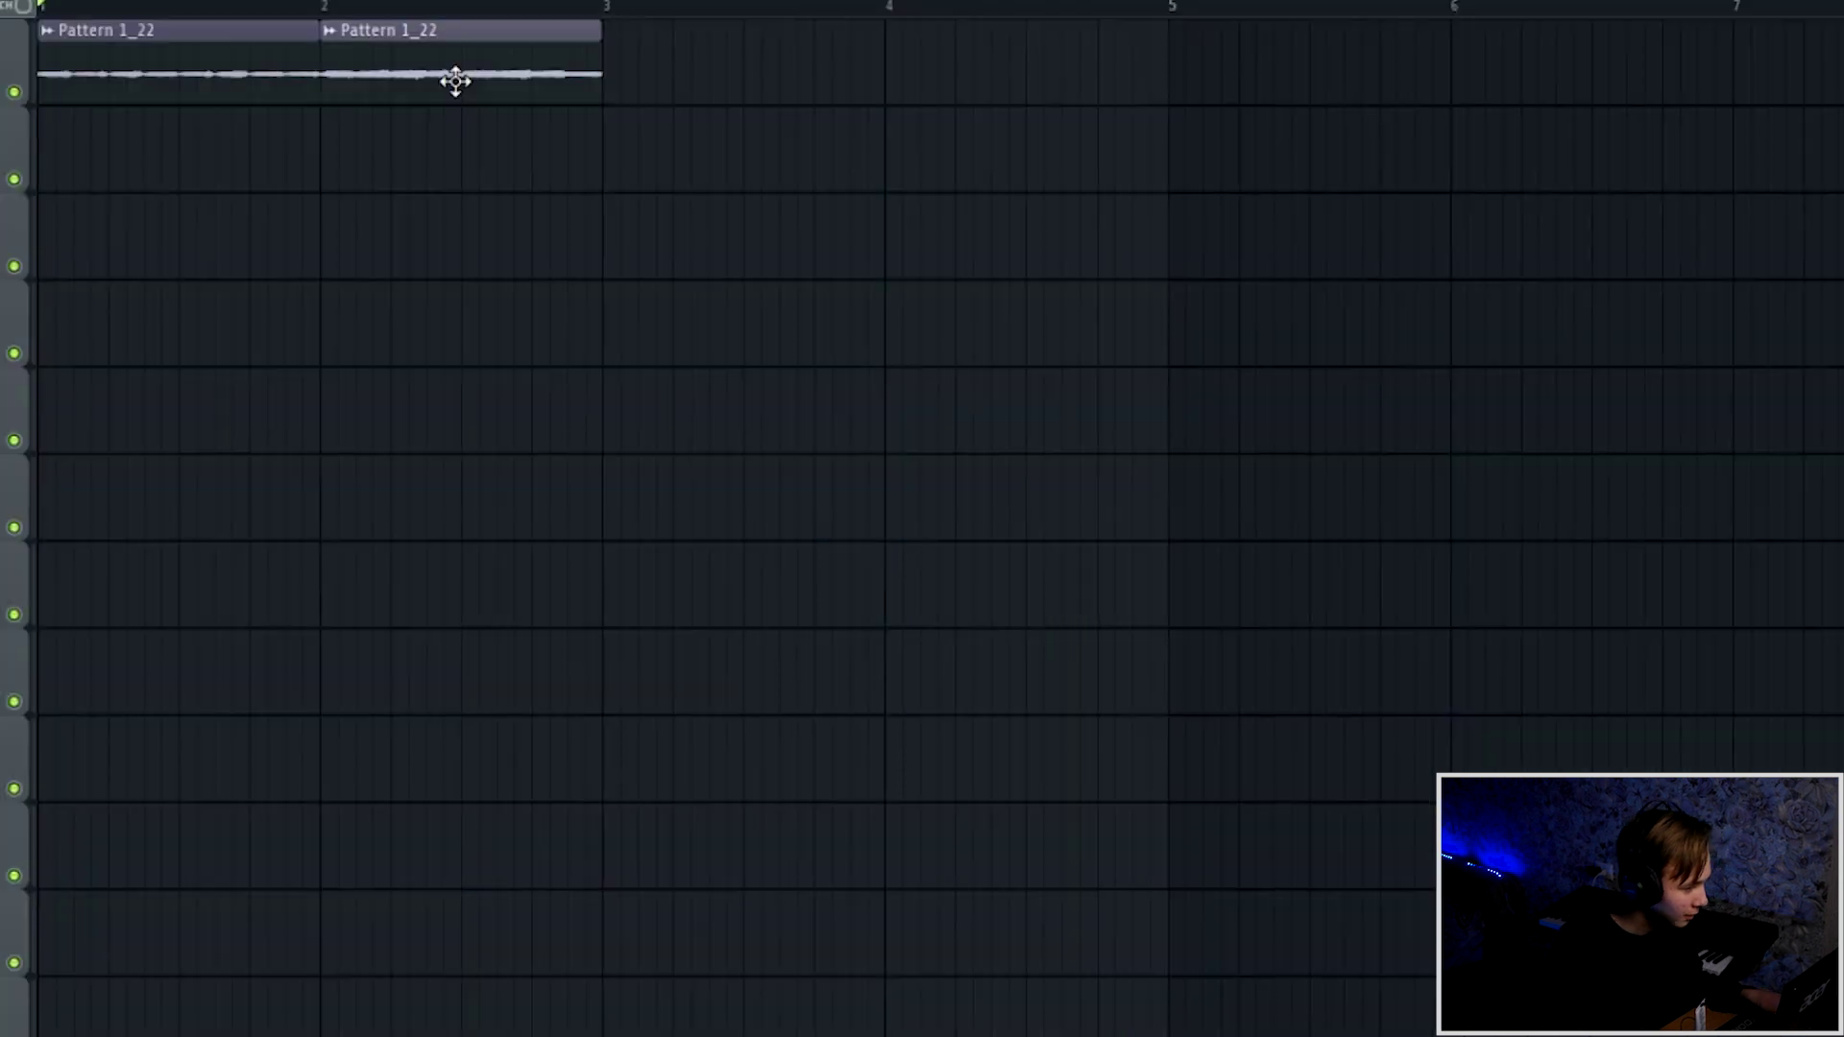
double_click(456, 80)
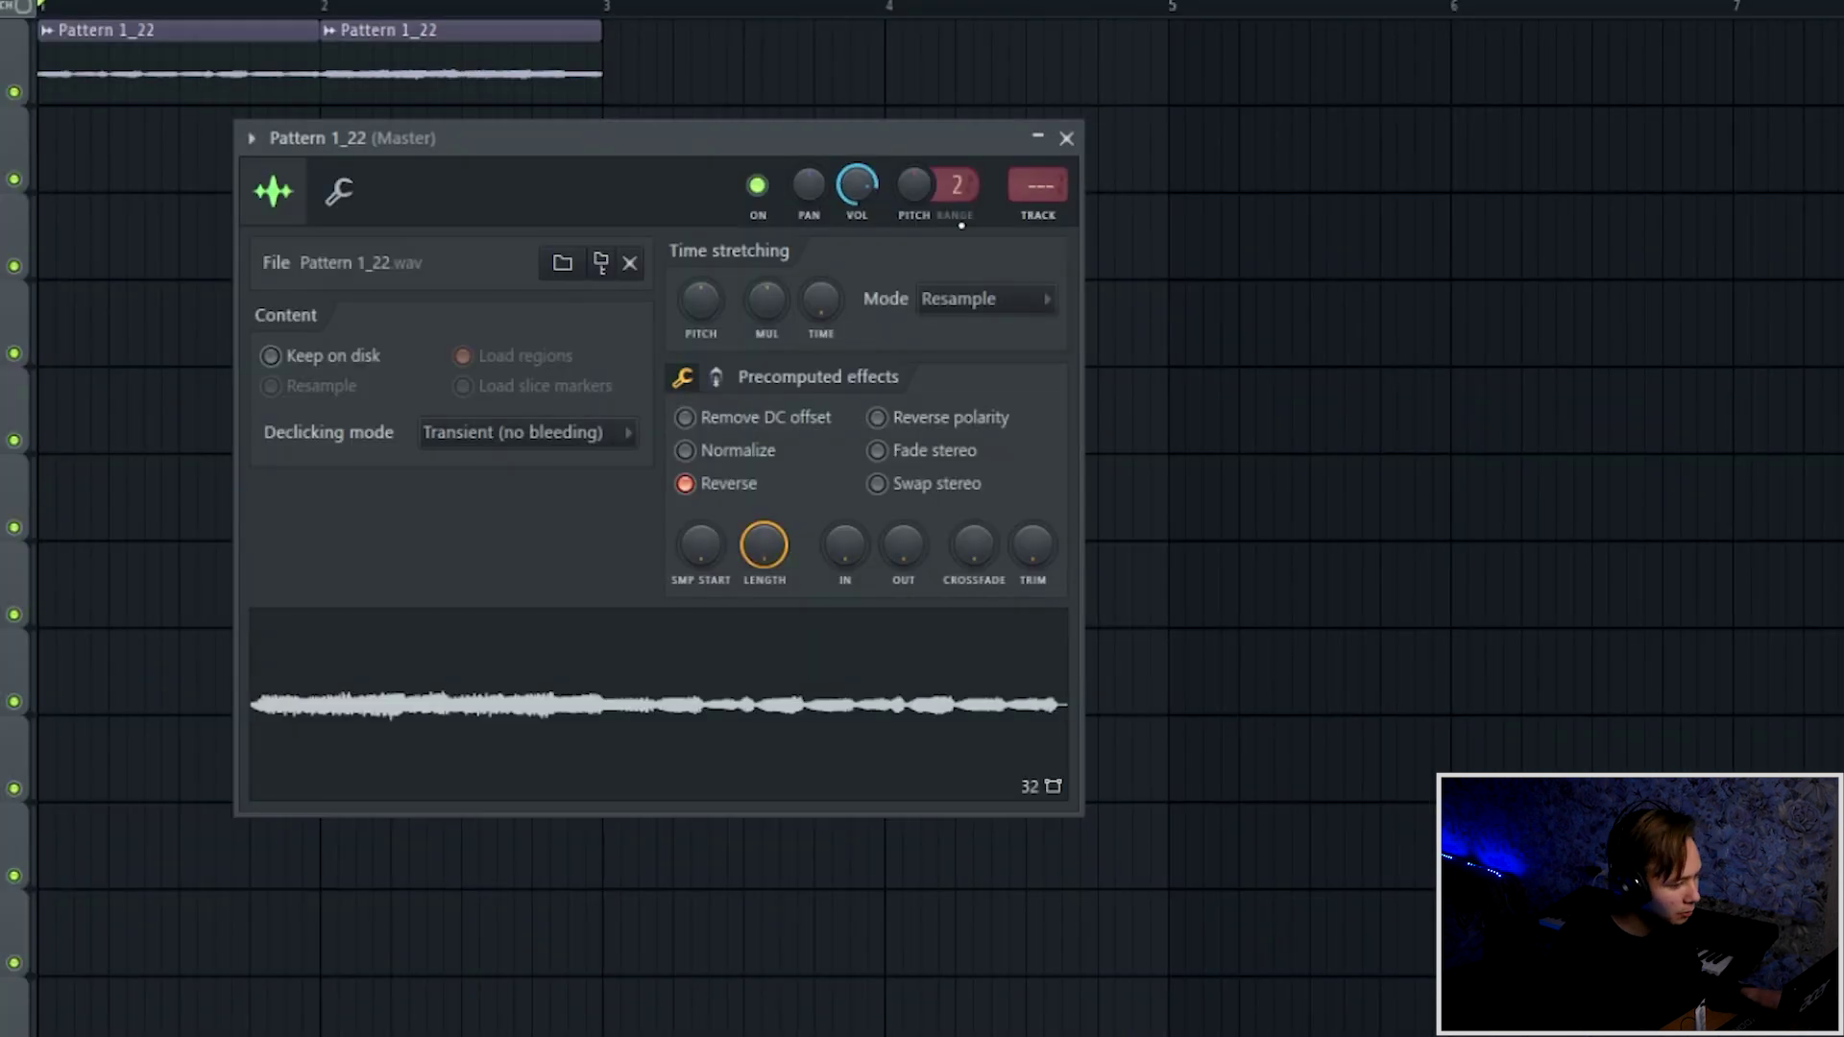
left_click(1067, 140)
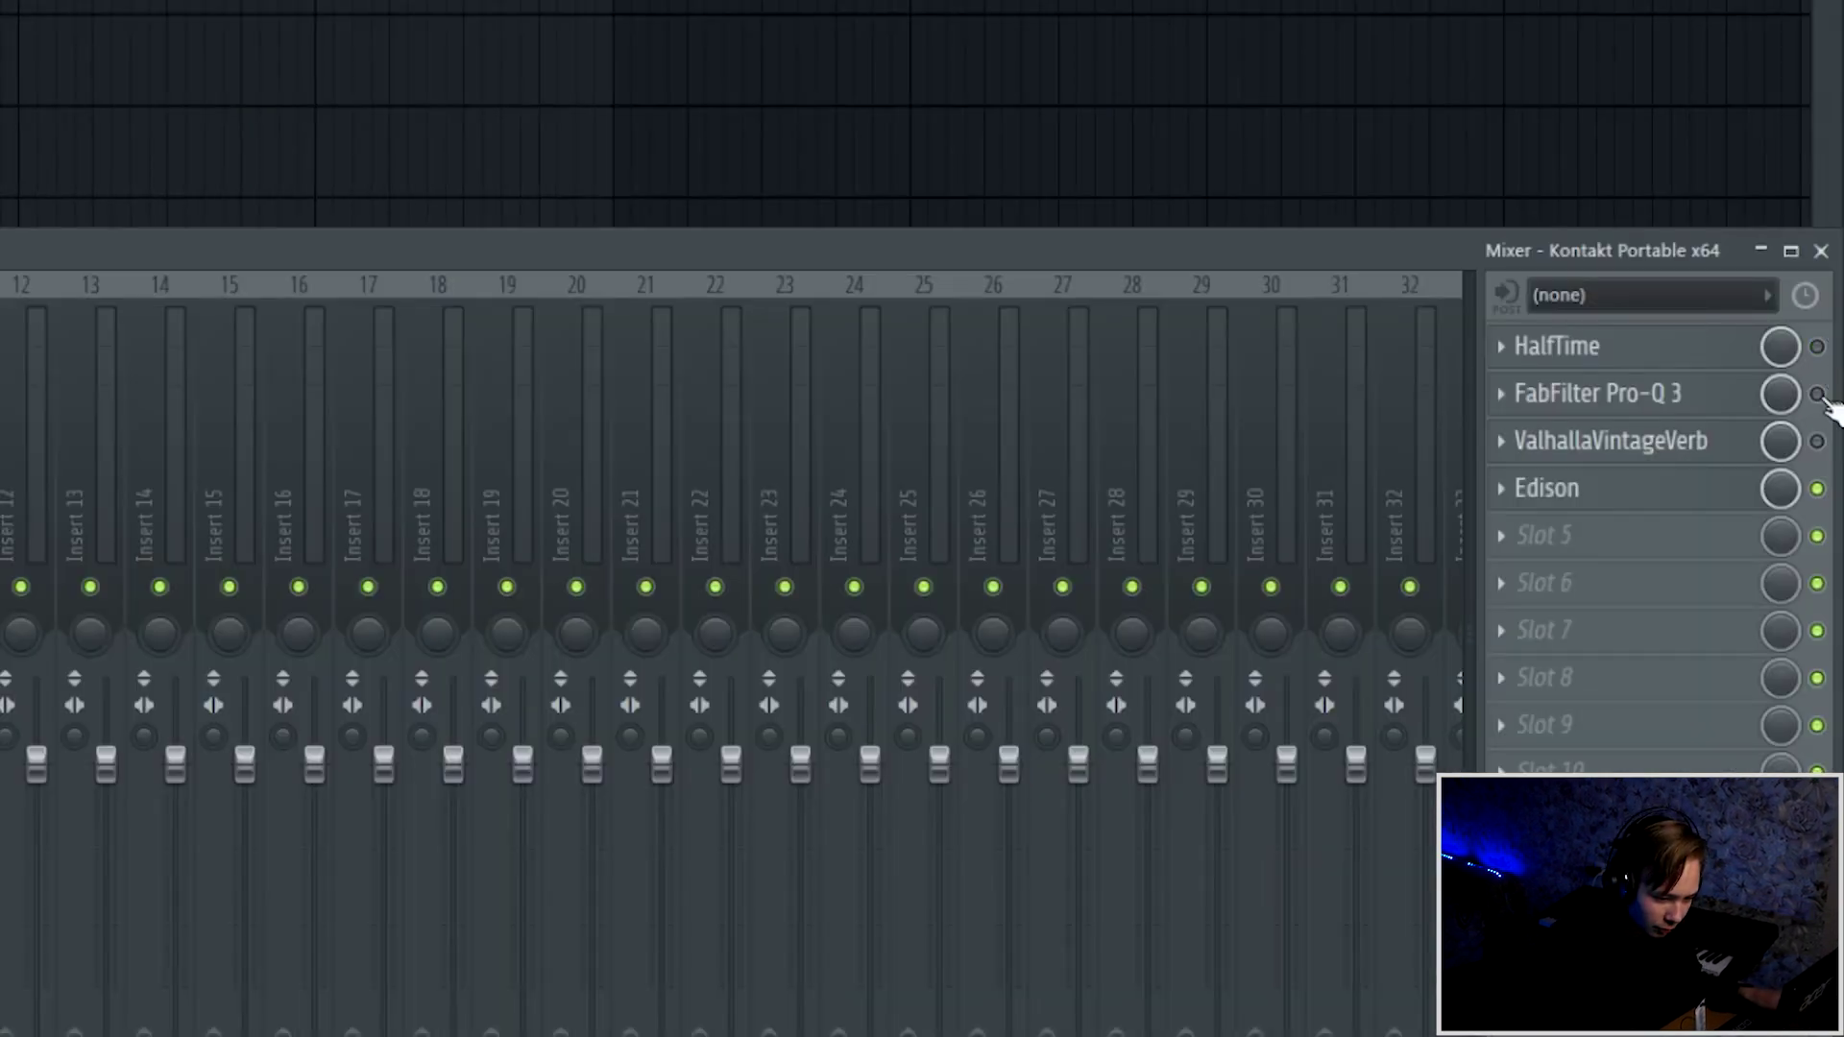
- Re-enable FabFilter Pro-Q 3 on the Kontakt Portable mixer track, close the mixer, and play the arrangement
left_click(1819, 395)
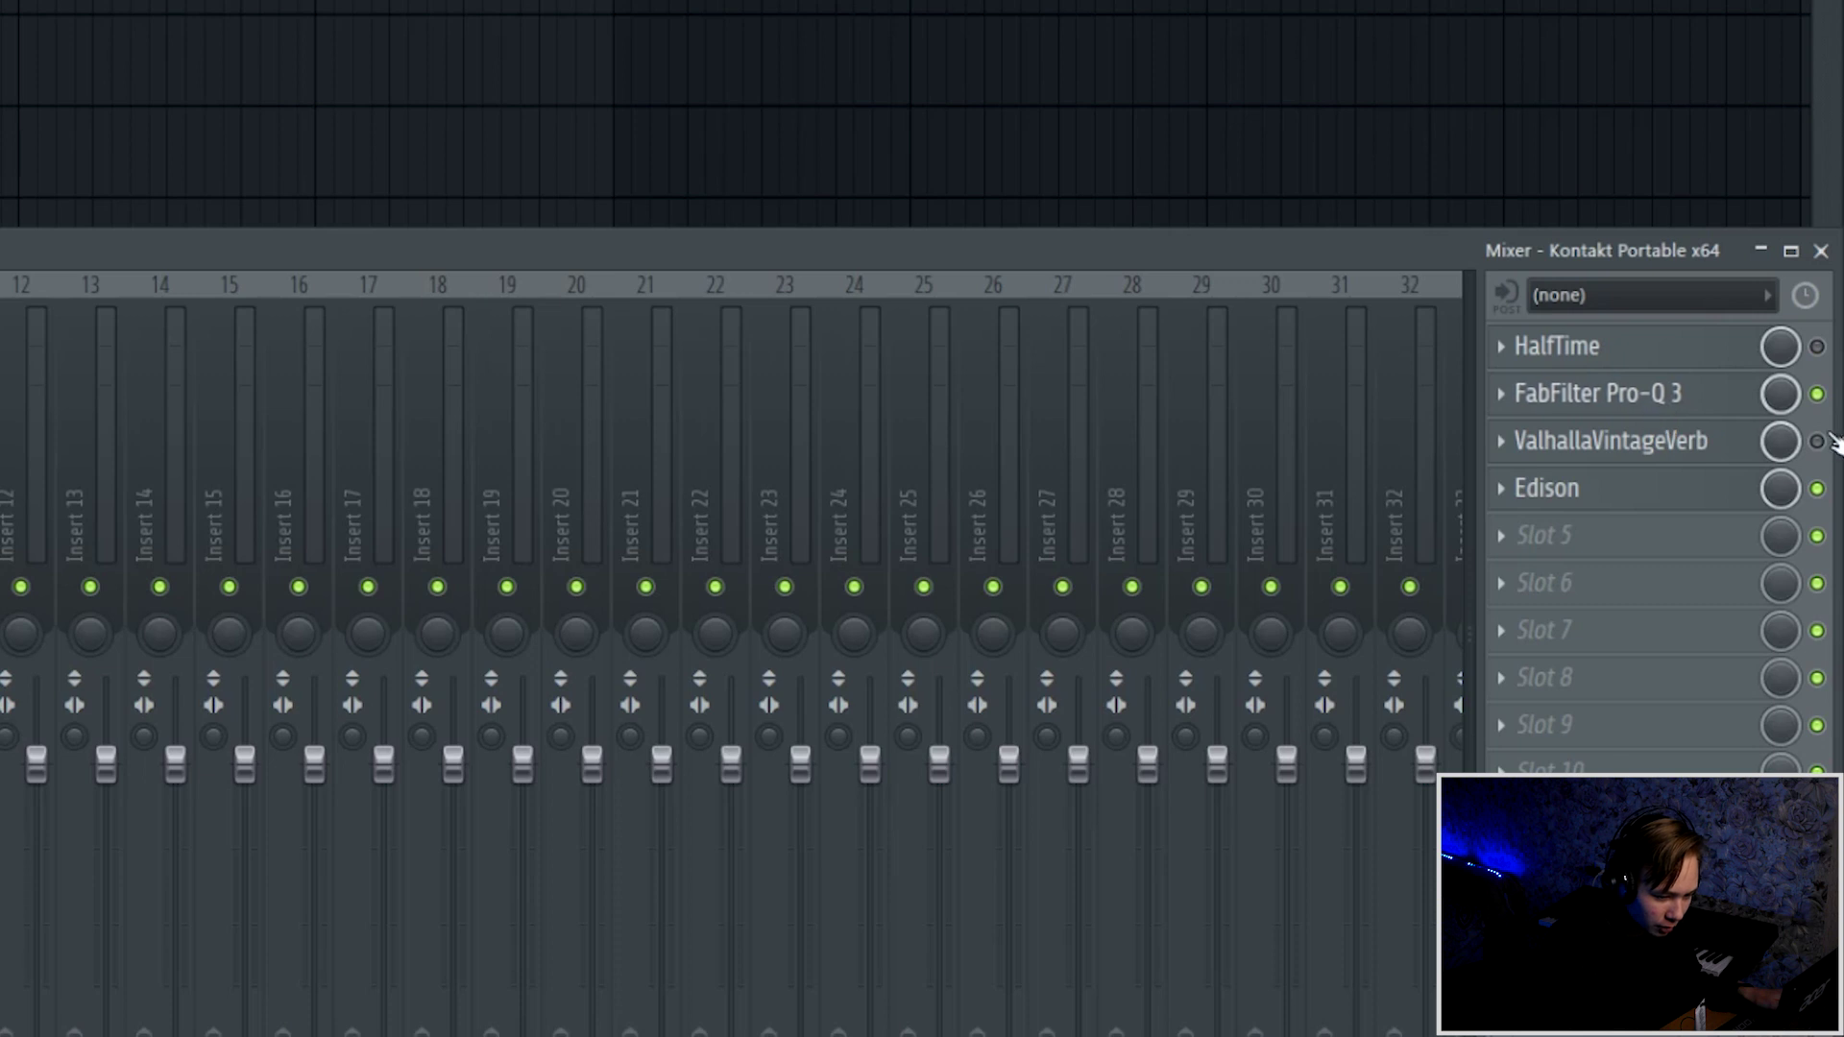
left_click(1822, 253)
key("space")
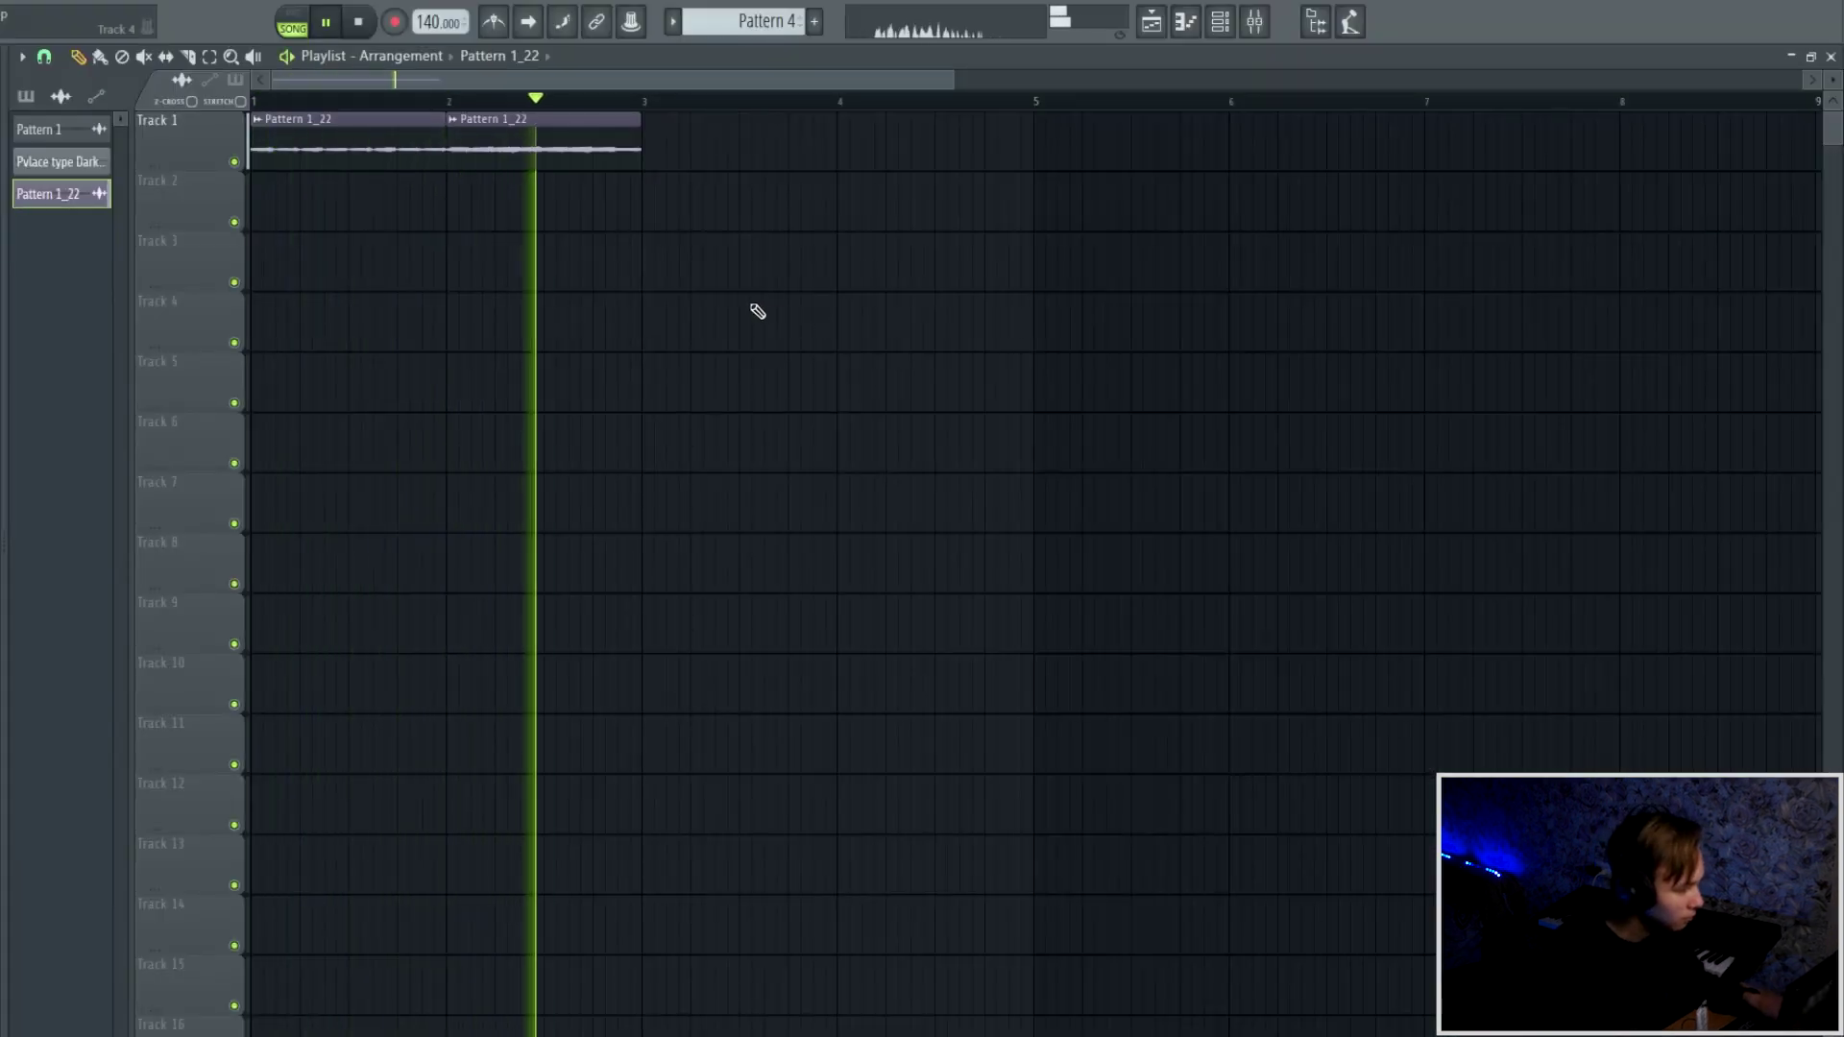
- Extend the Pattern 5 clip on Track 2 to the start of bar 9 and audition the first LABS channel's Soft Piano
scroll(753, 308, "down", 4)
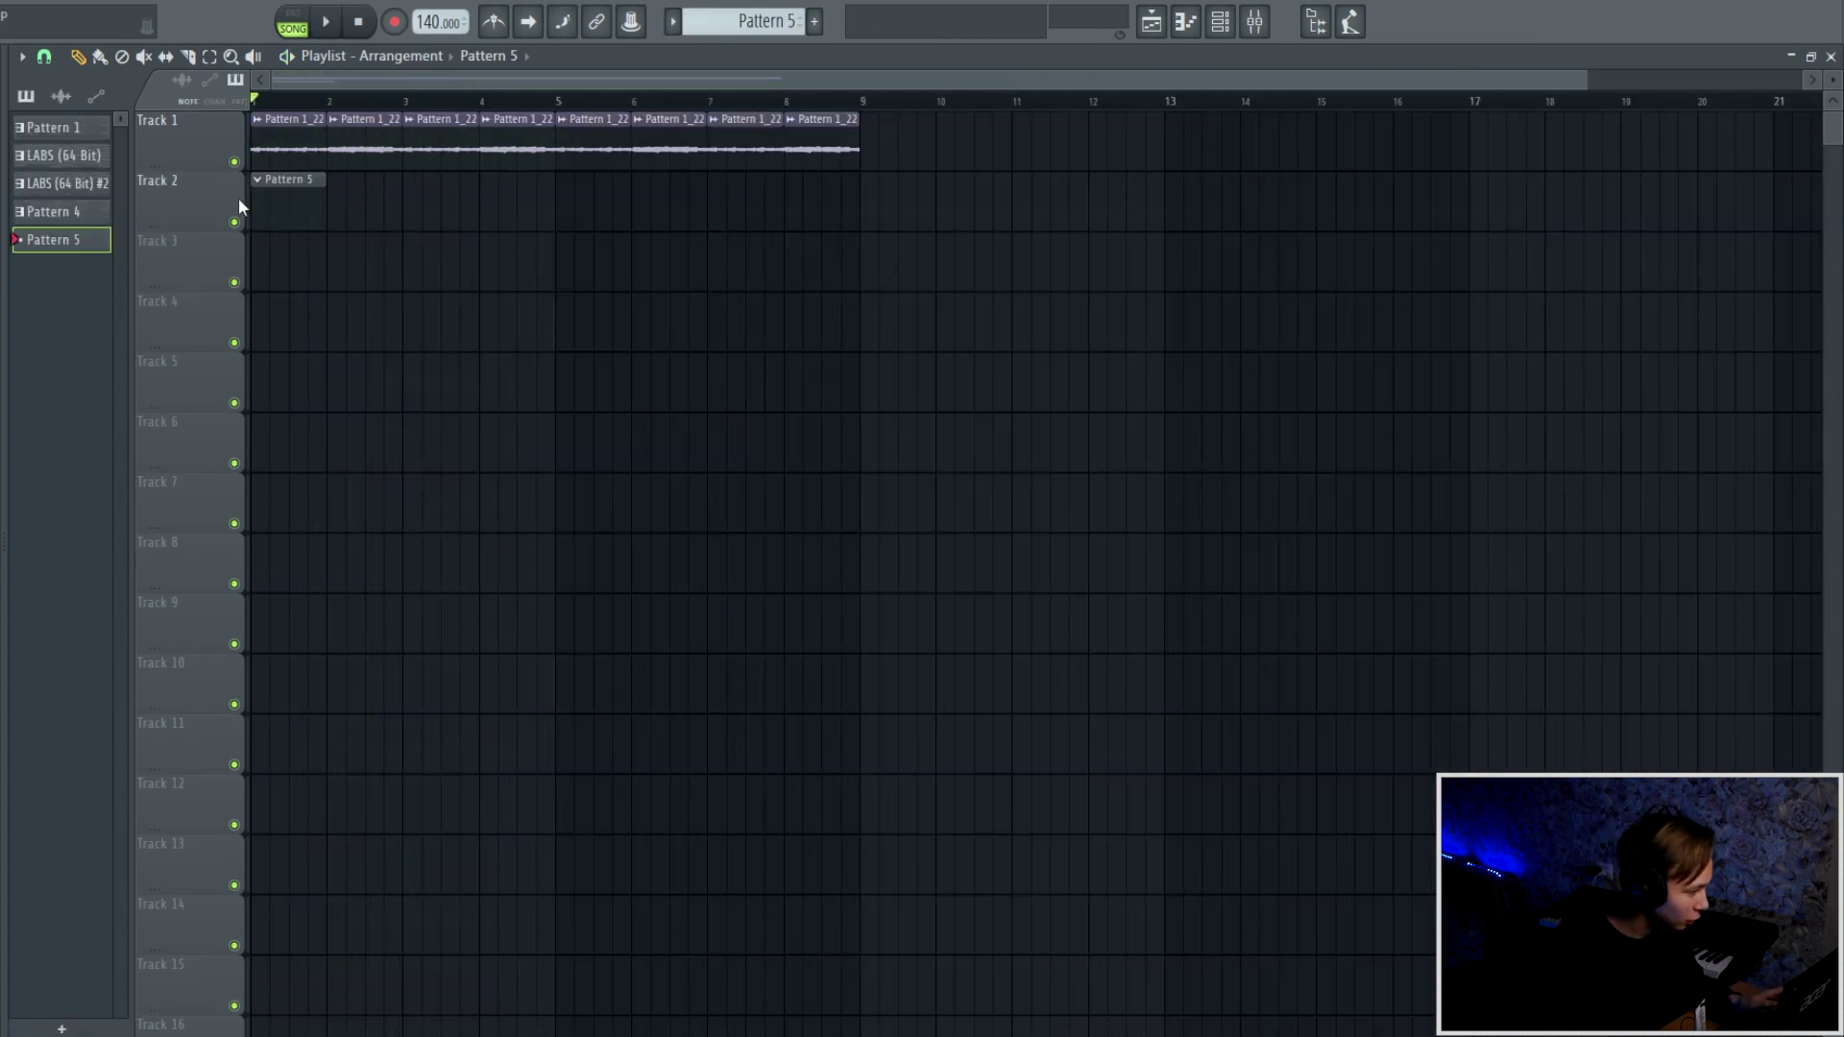
left_click_drag(327, 212, 860, 216)
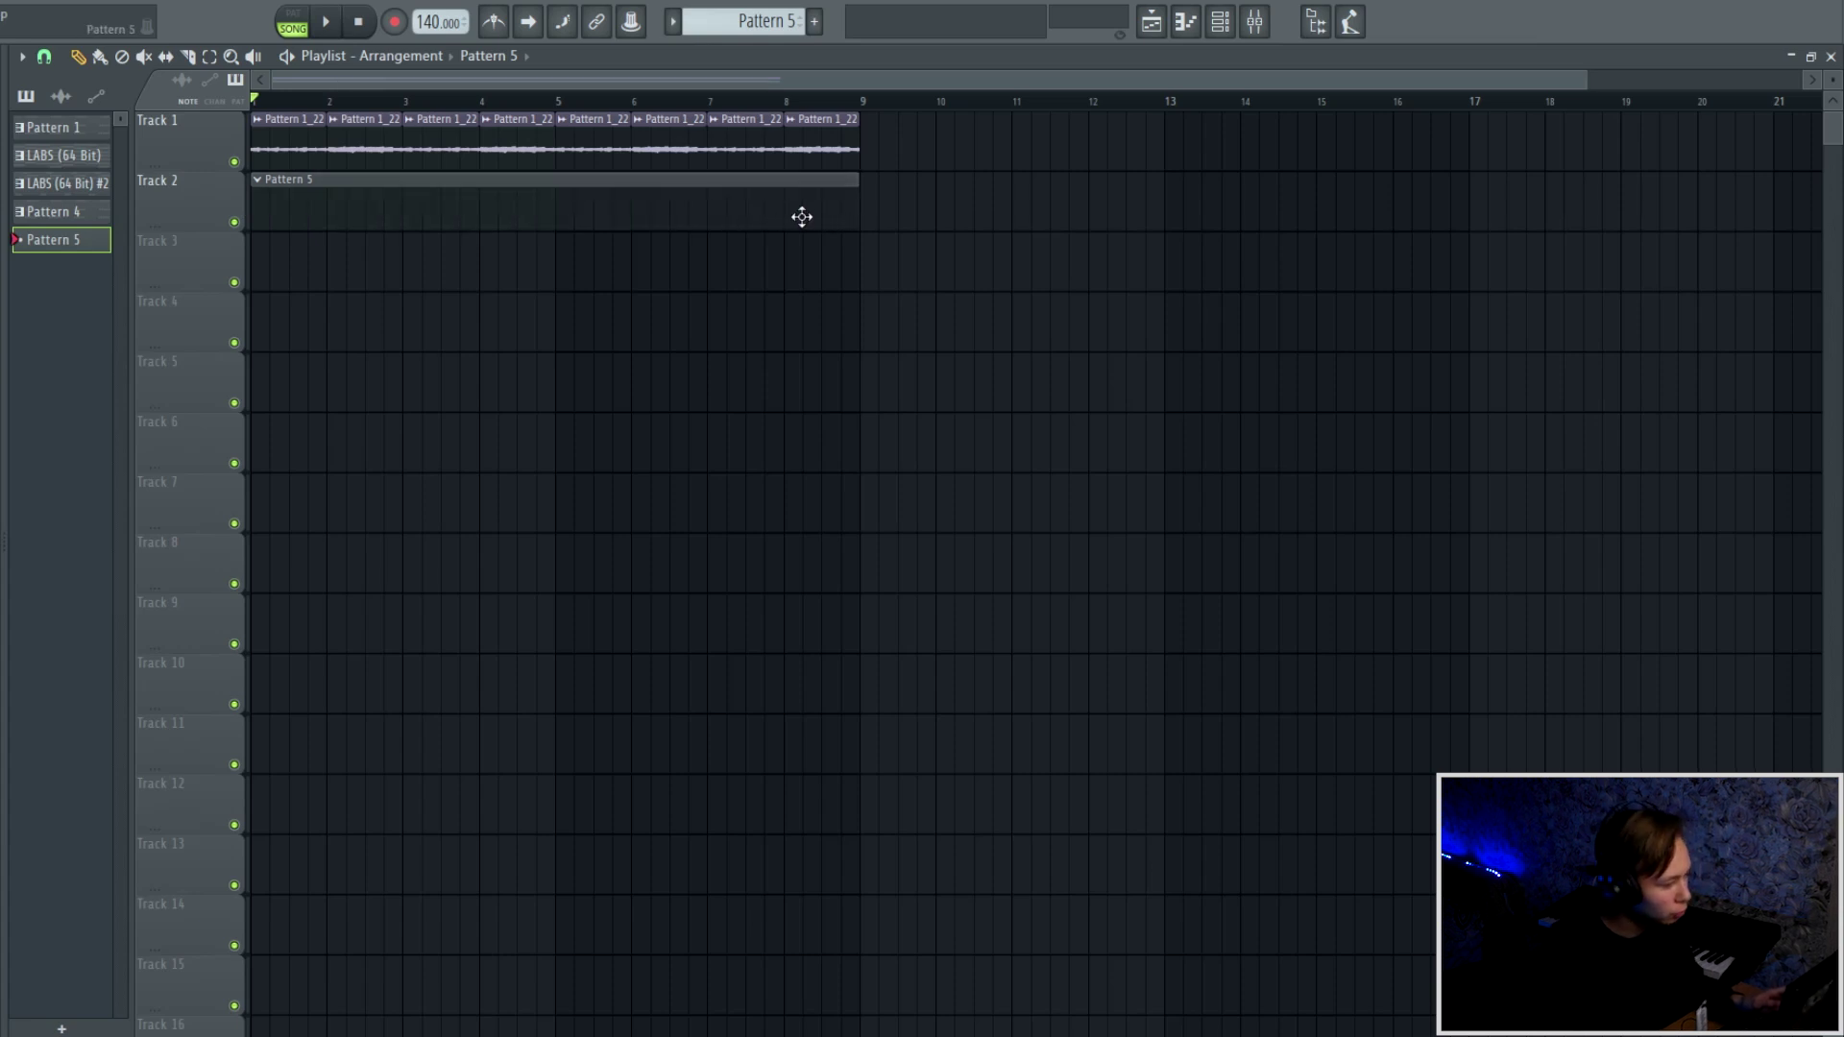
left_click(1219, 27)
left_click(639, 188)
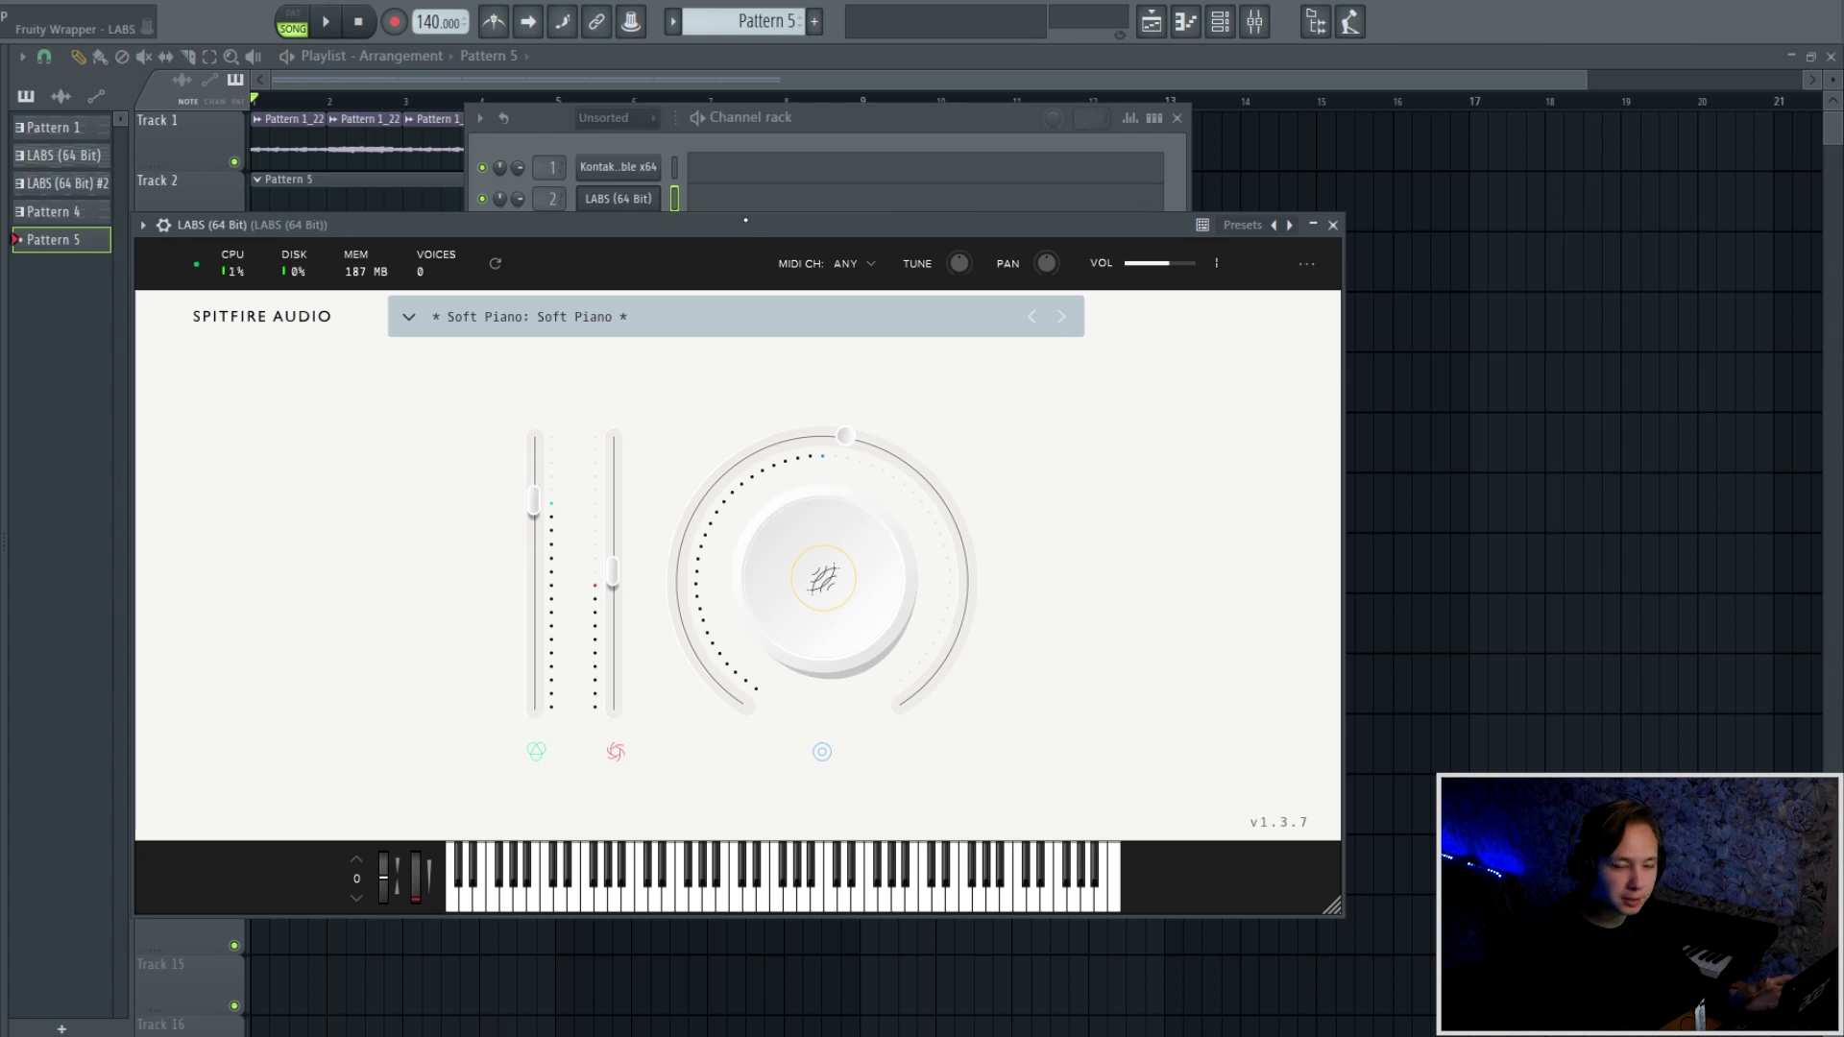
left_click_drag(745, 220, 761, 203)
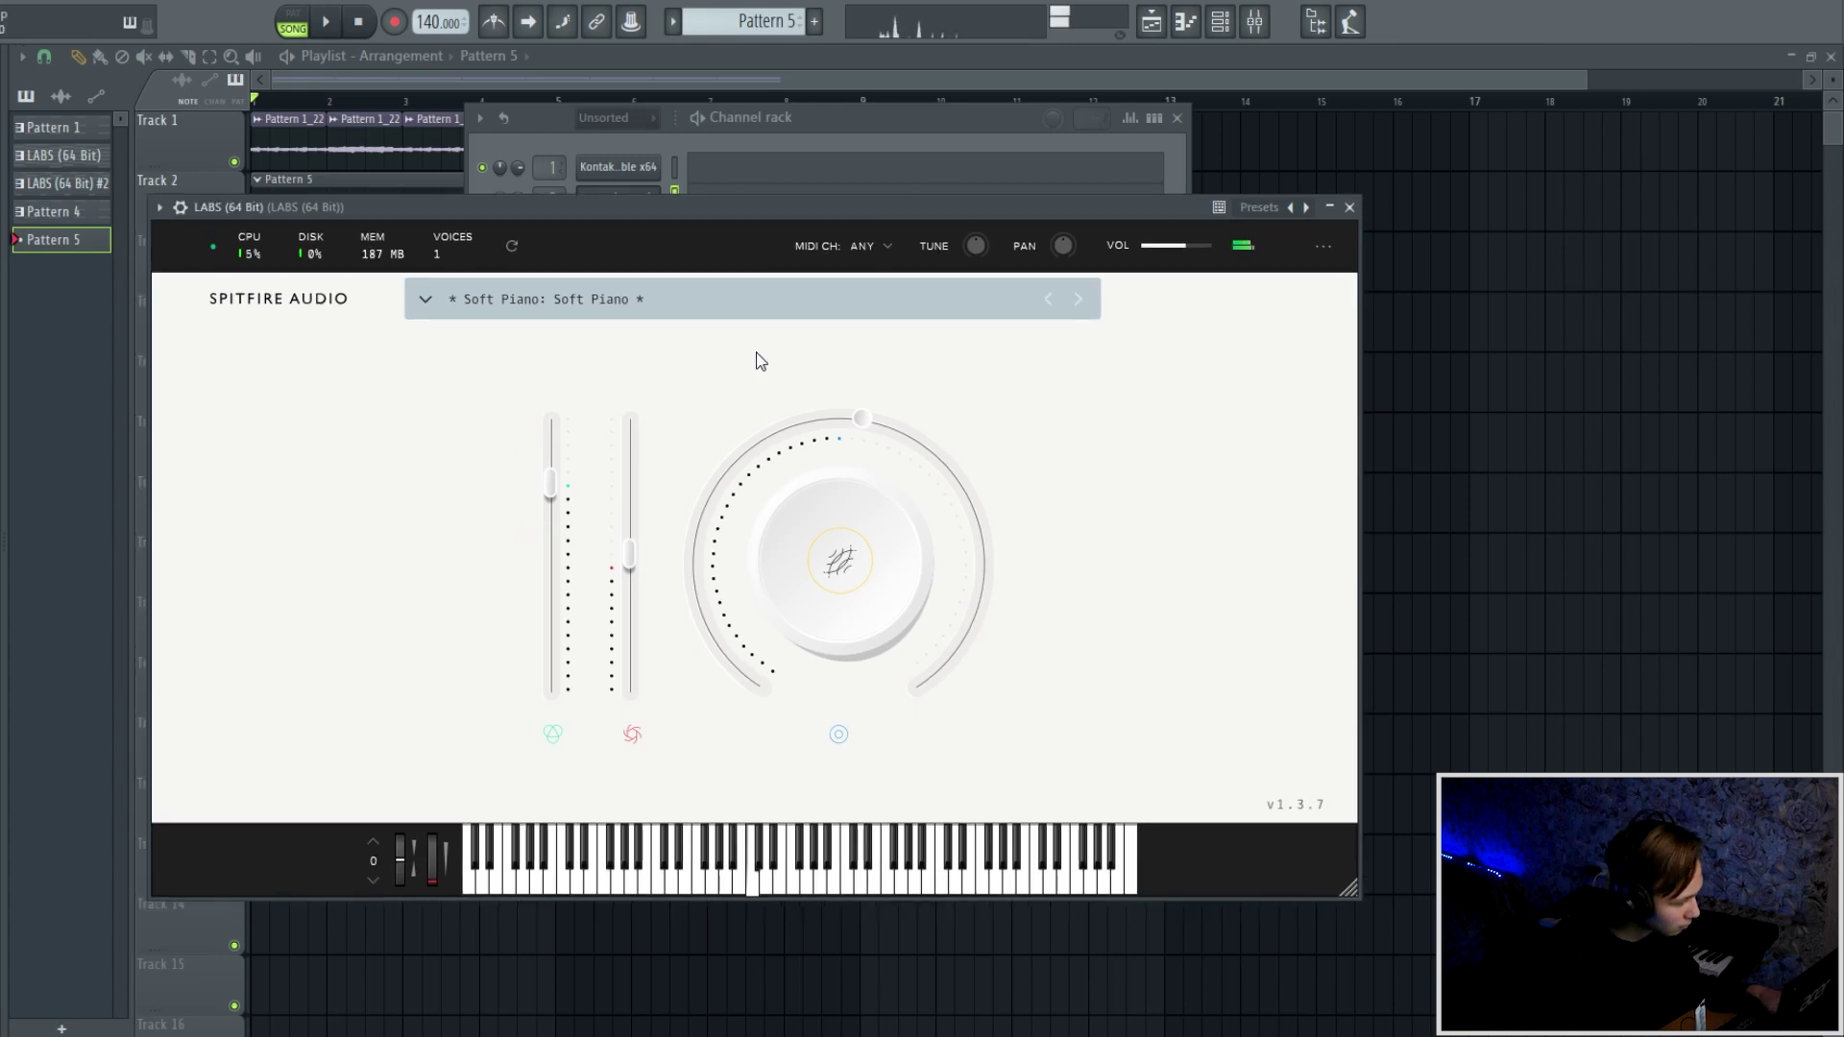
left_click(1349, 207)
- In the LABS piano roll, draw A#3, C#4 and F4 across bar 1 and D#4, F#4 and A#4 across bar 2, and listen
left_click(993, 198)
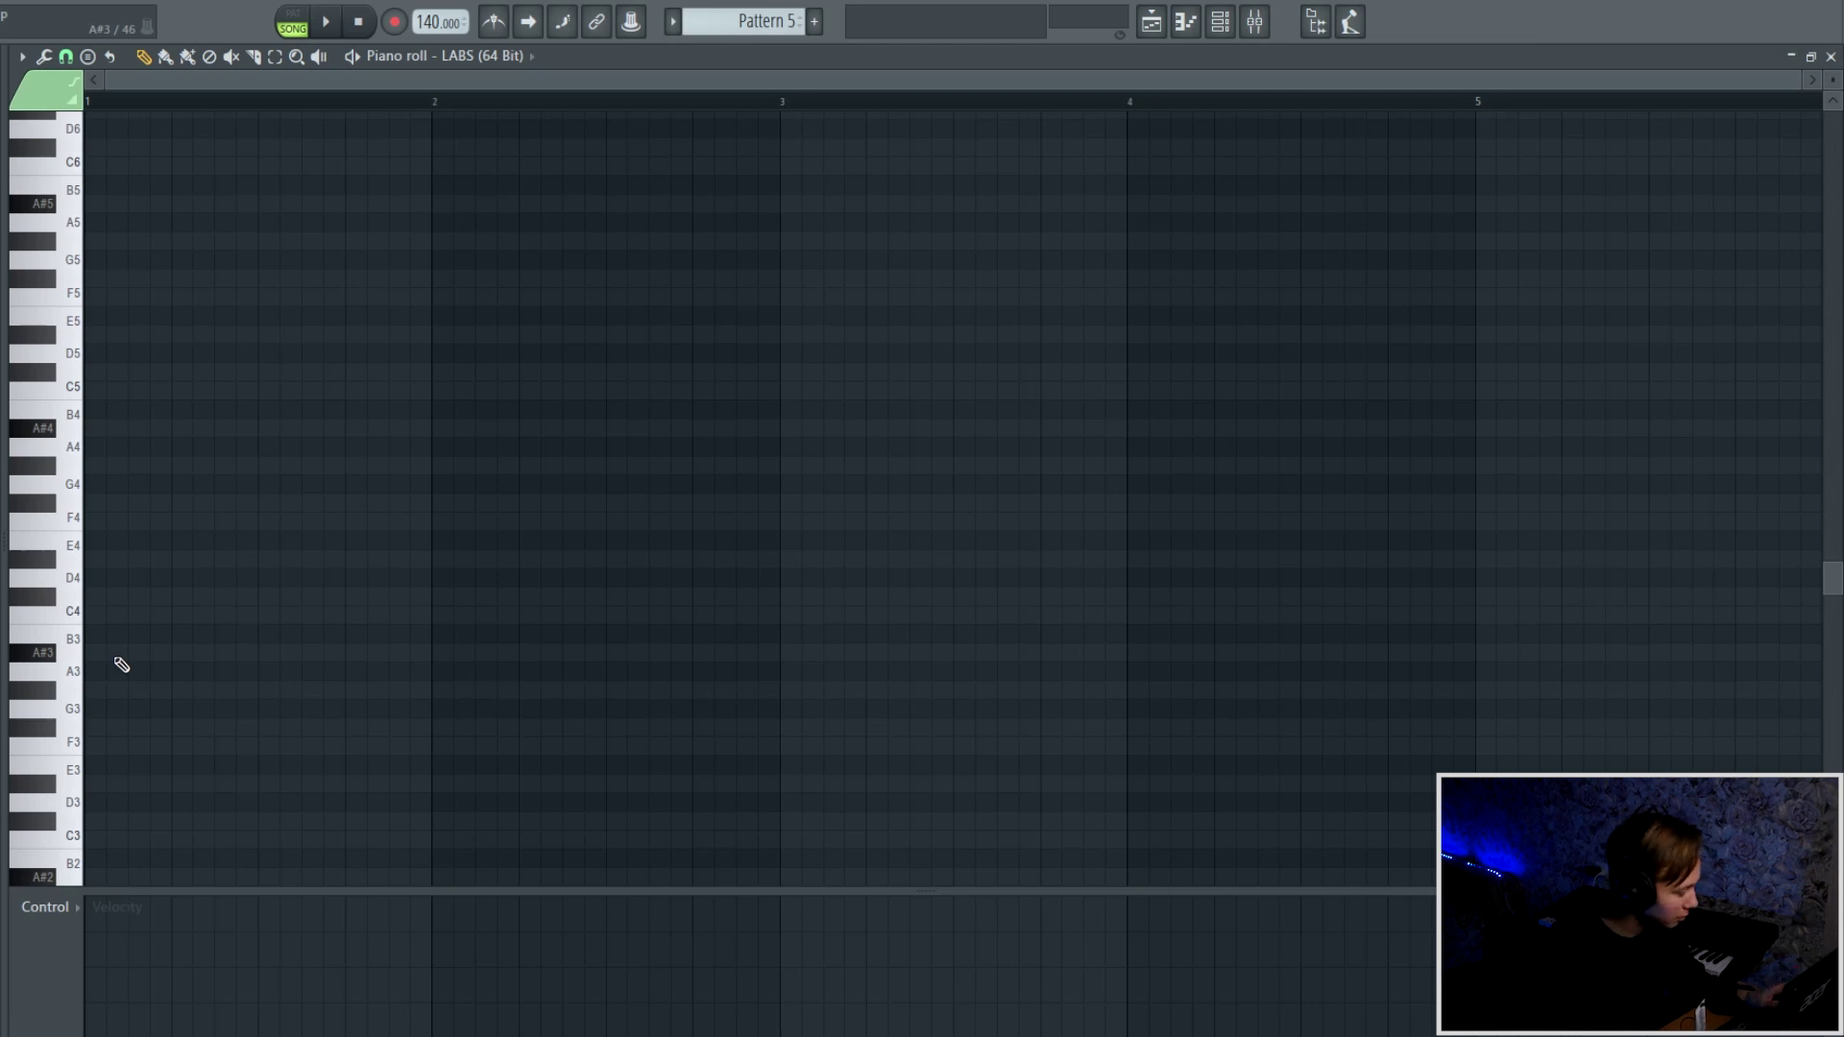
left_click_drag(117, 656, 103, 656)
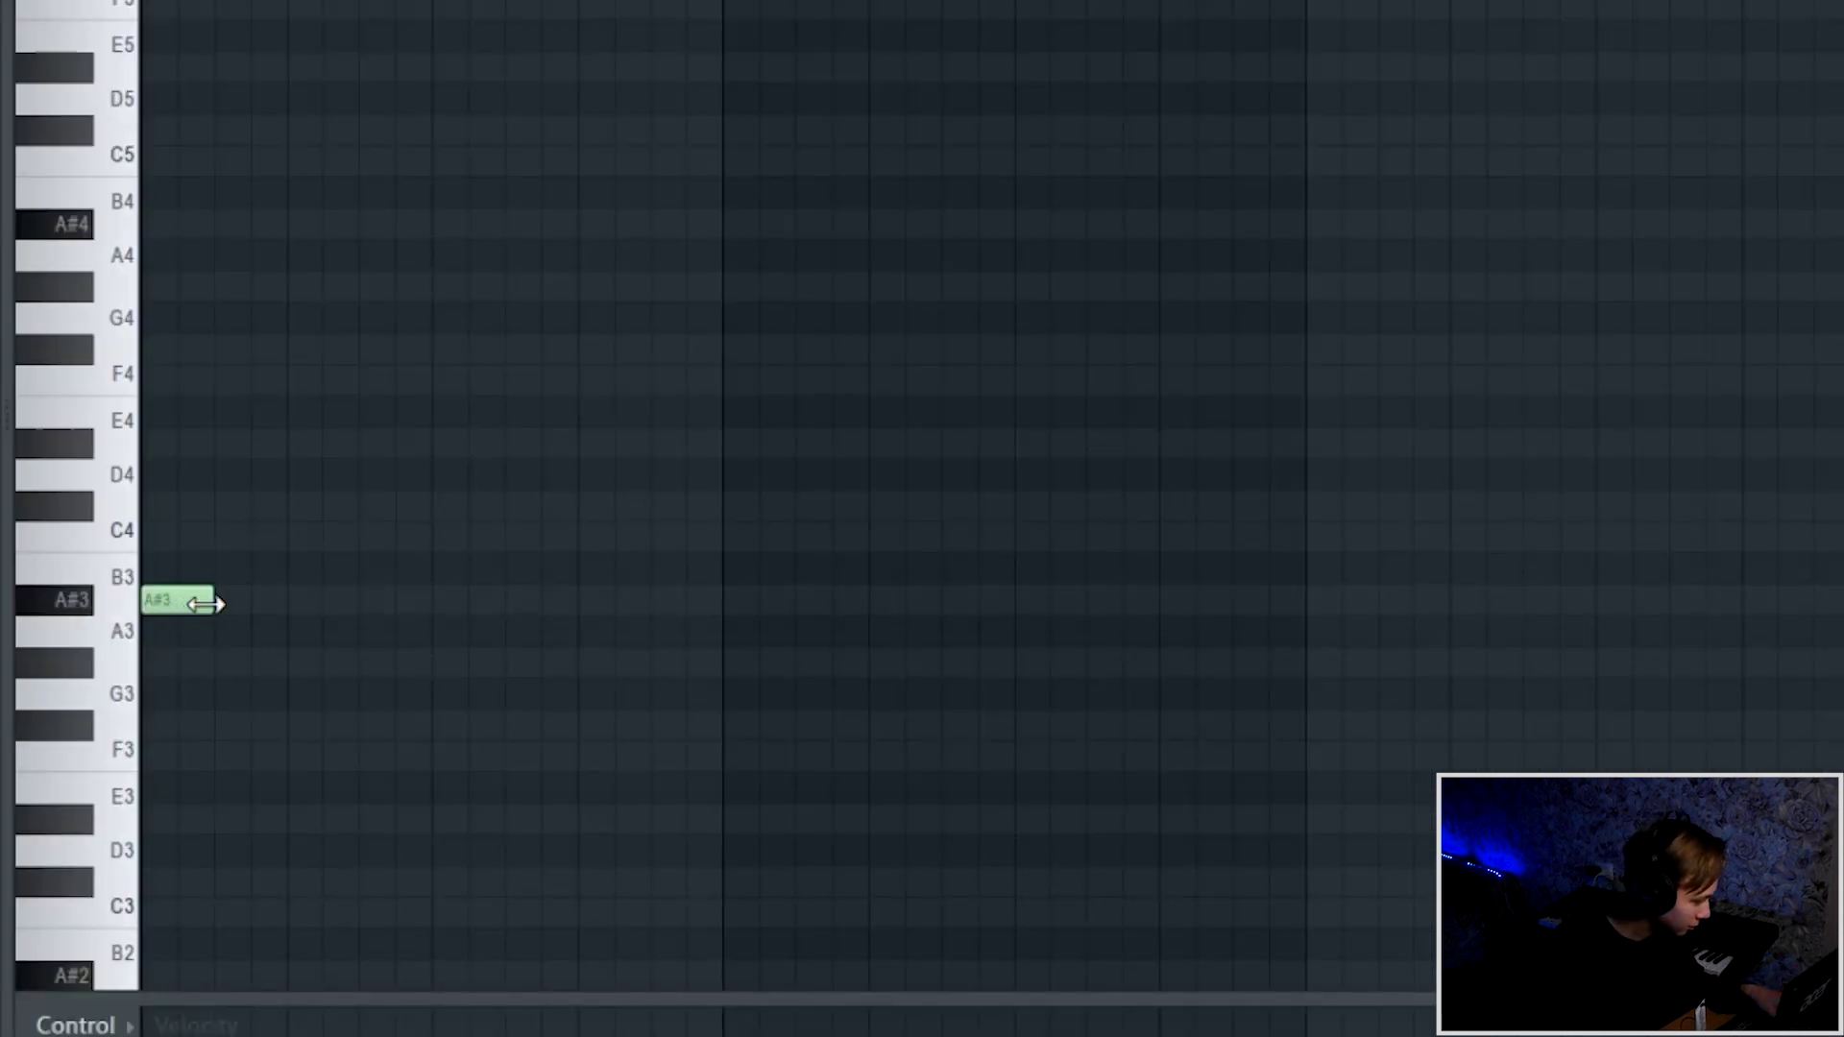
left_click_drag(252, 599, 674, 621)
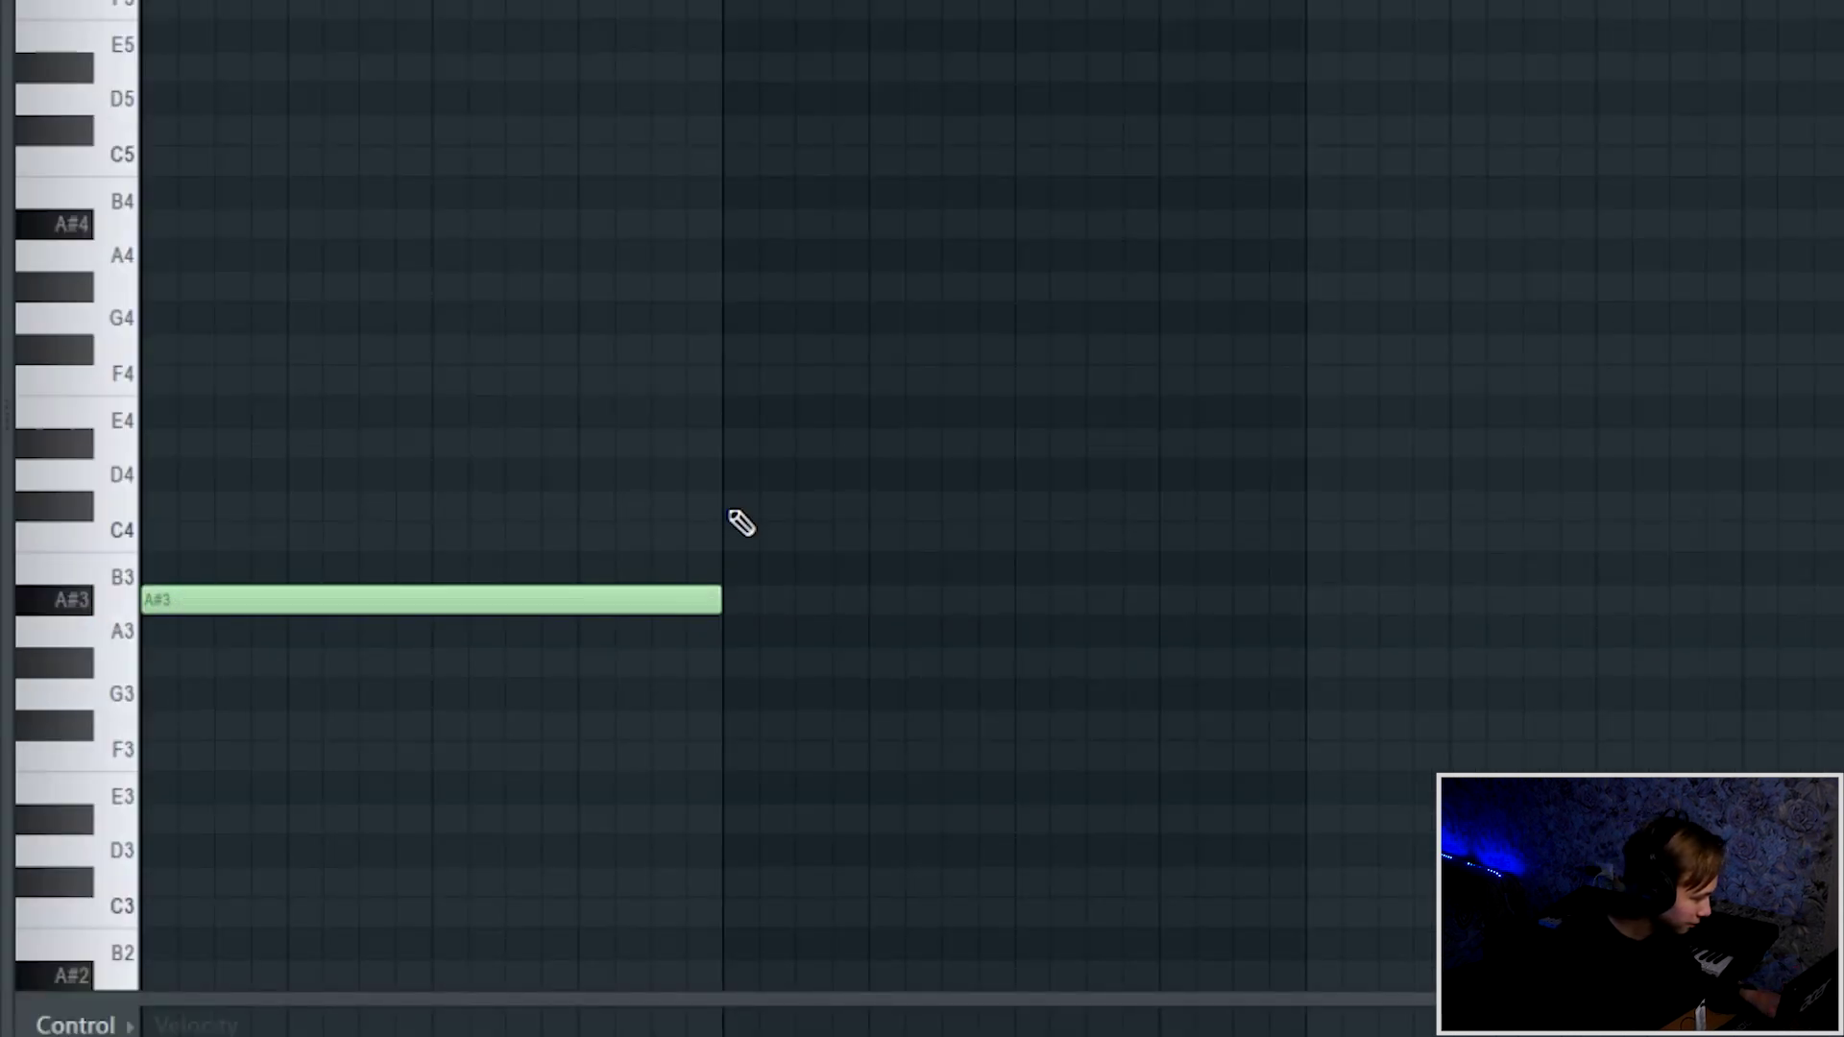
left_click(728, 443)
left_click_drag(231, 506, 160, 506)
left_click(224, 381)
left_click(728, 349)
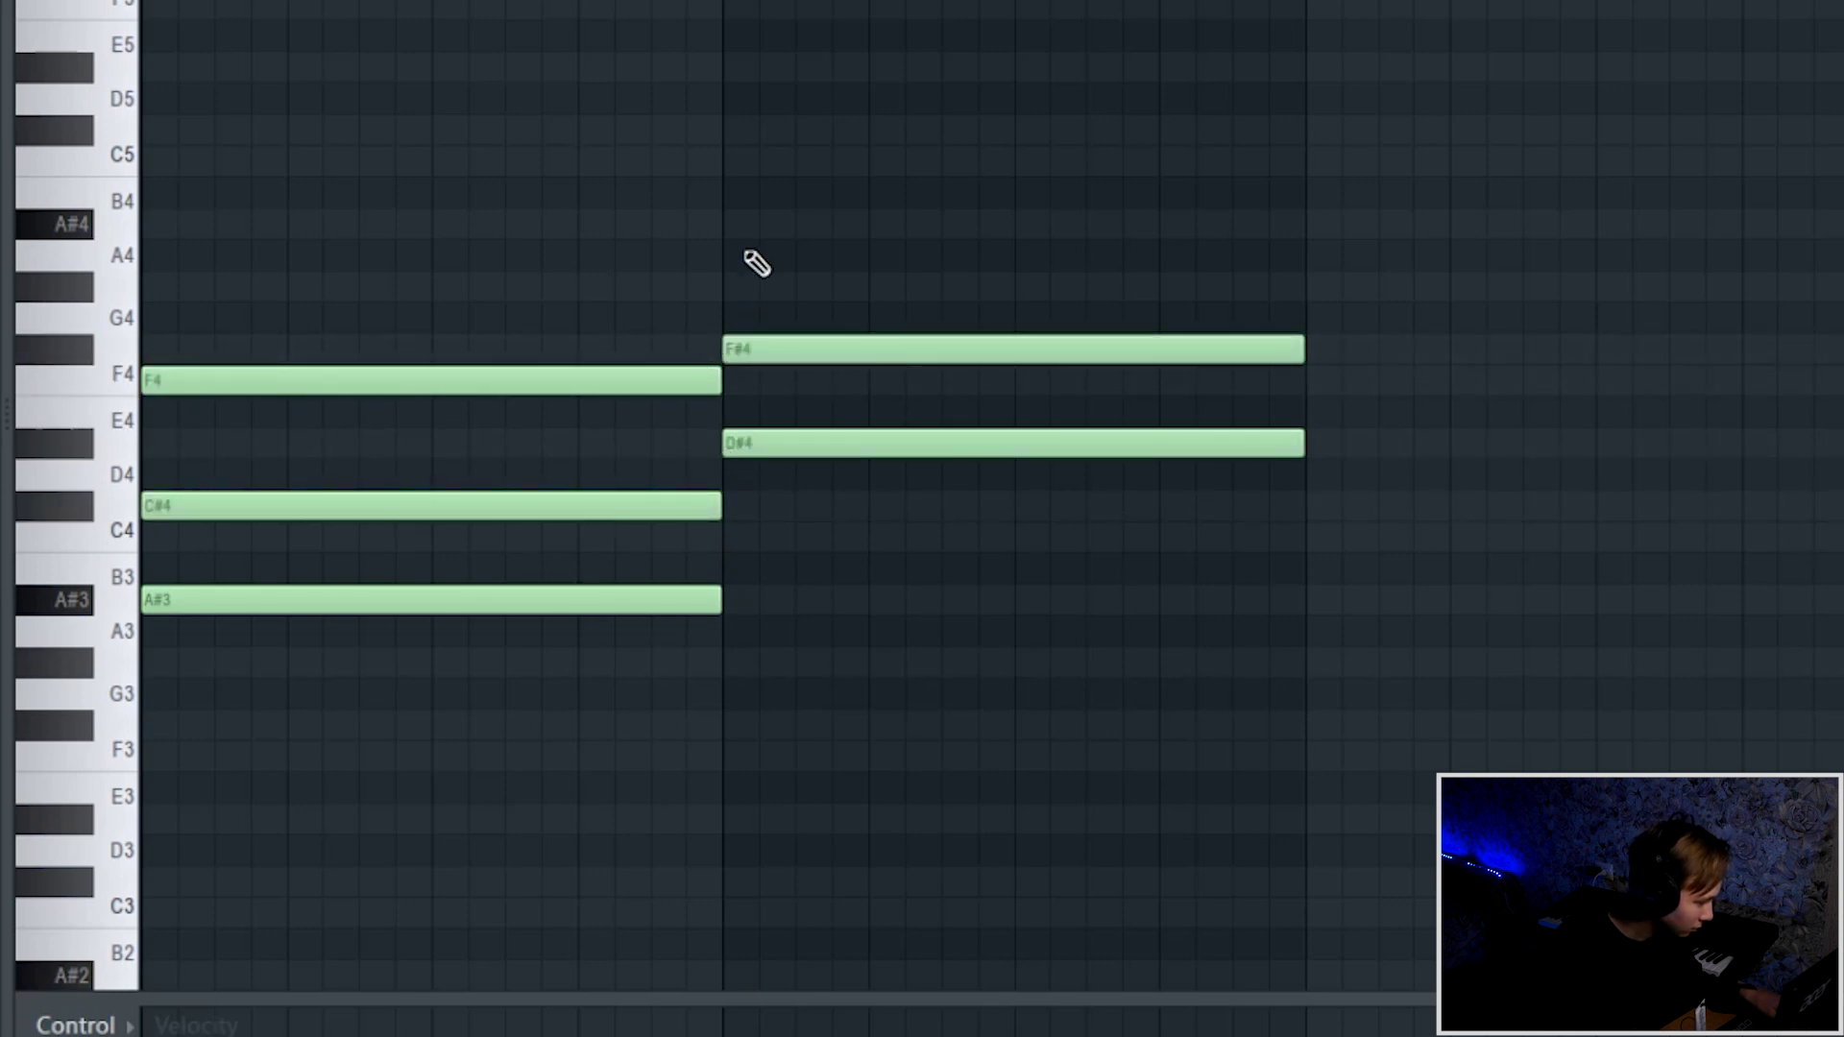
left_click(732, 224)
key("space")
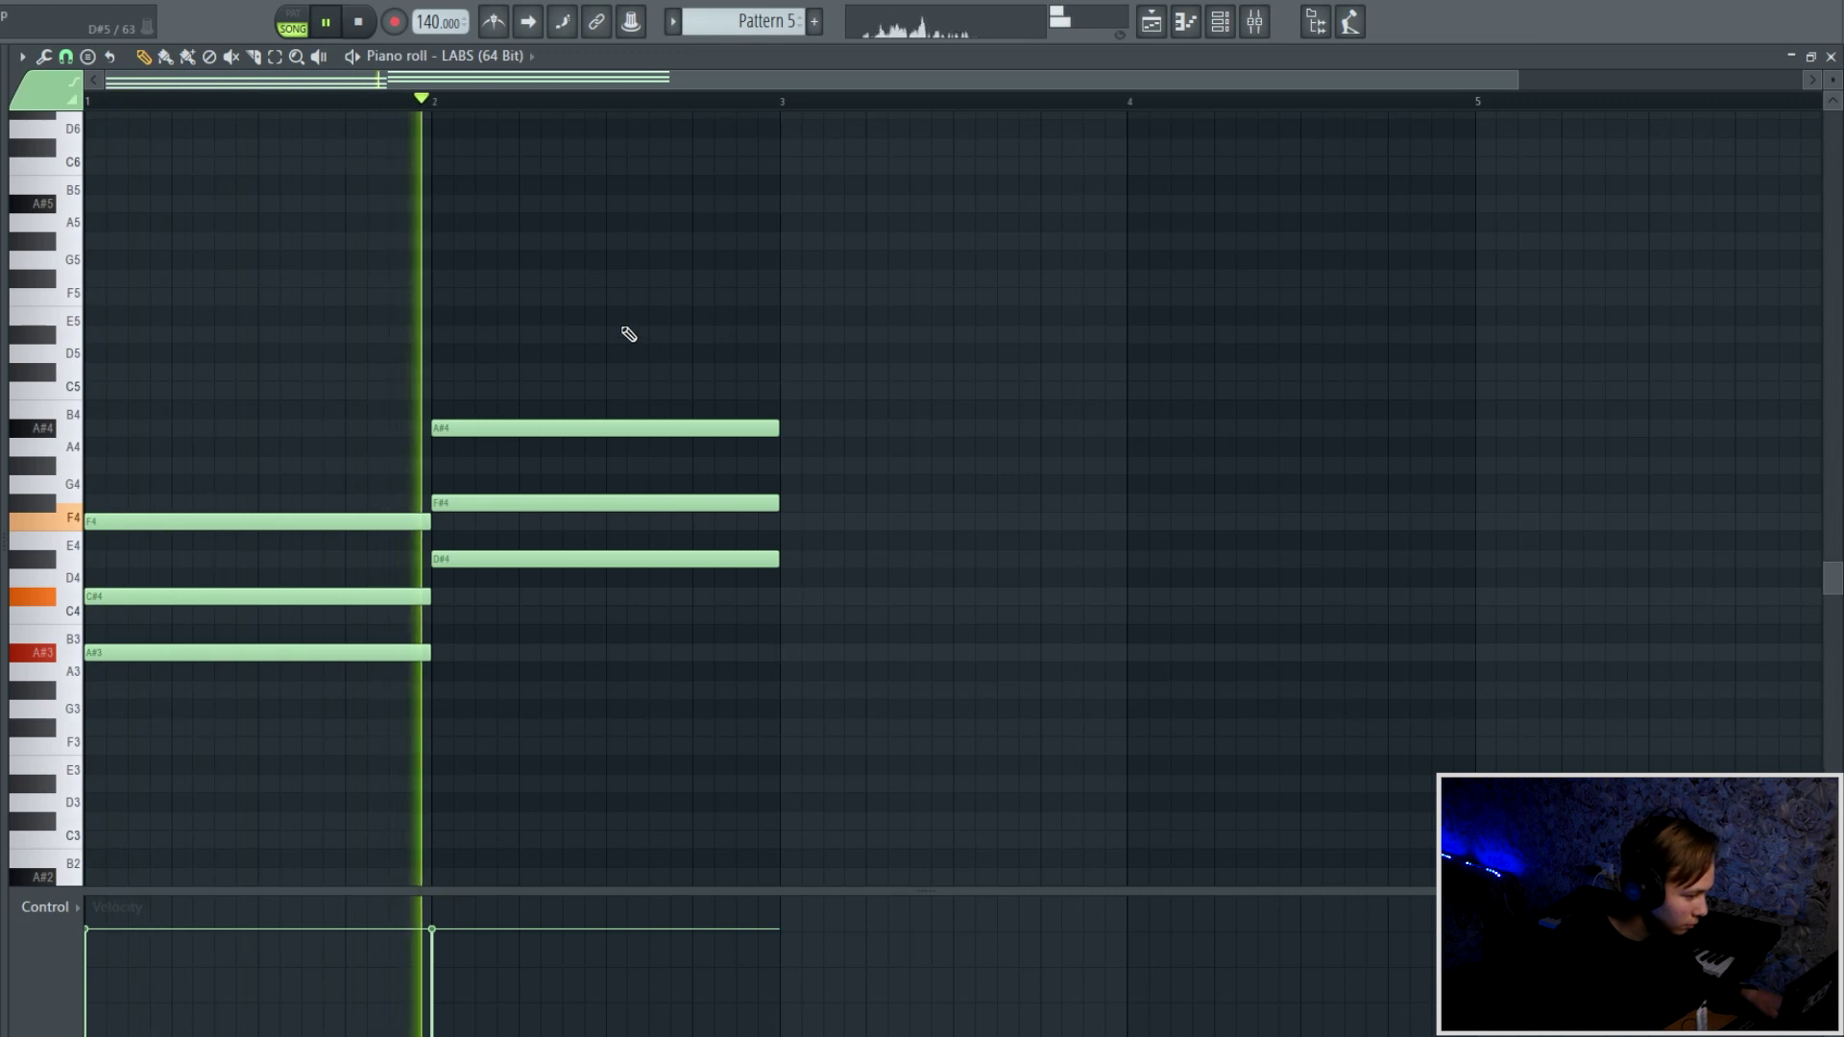
key("space")
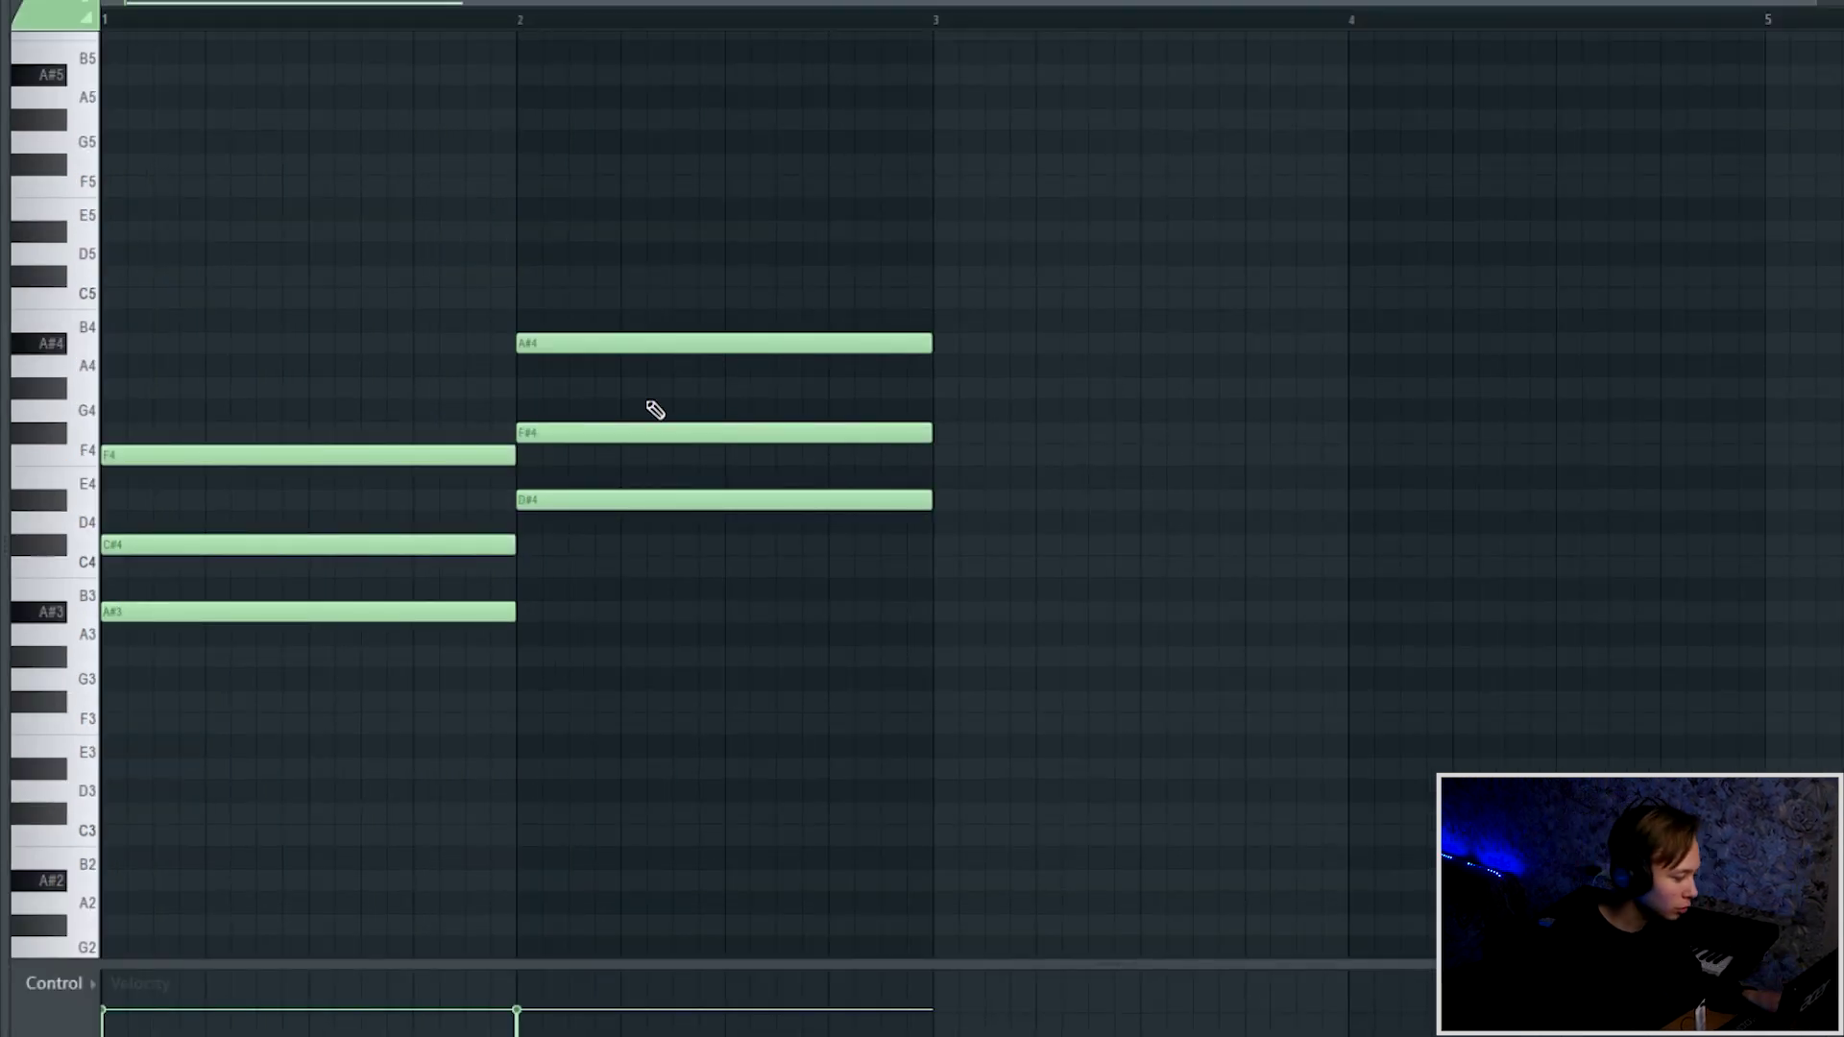
- Raise the middle notes of both chords, C#4 and F#4, by one octave
left_click(625, 432)
left_click(406, 544, "shift")
key("ctrl+Up")
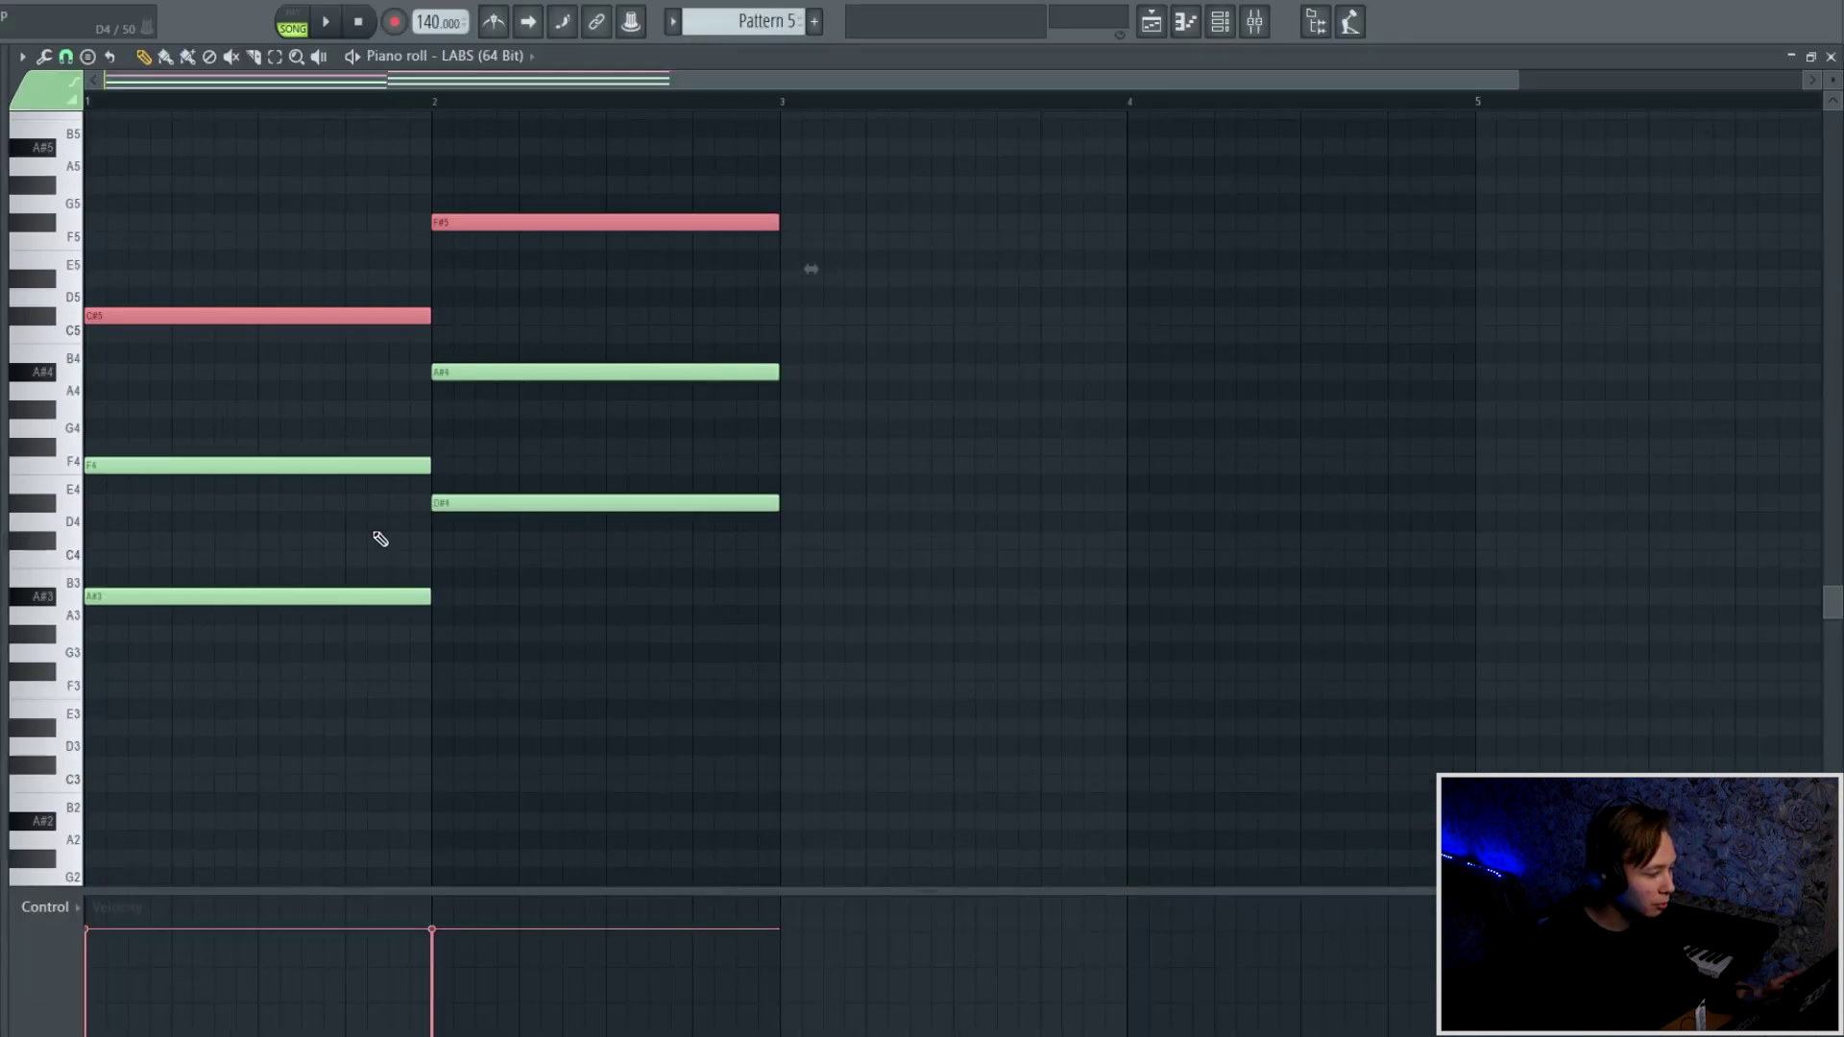
left_click(380, 539)
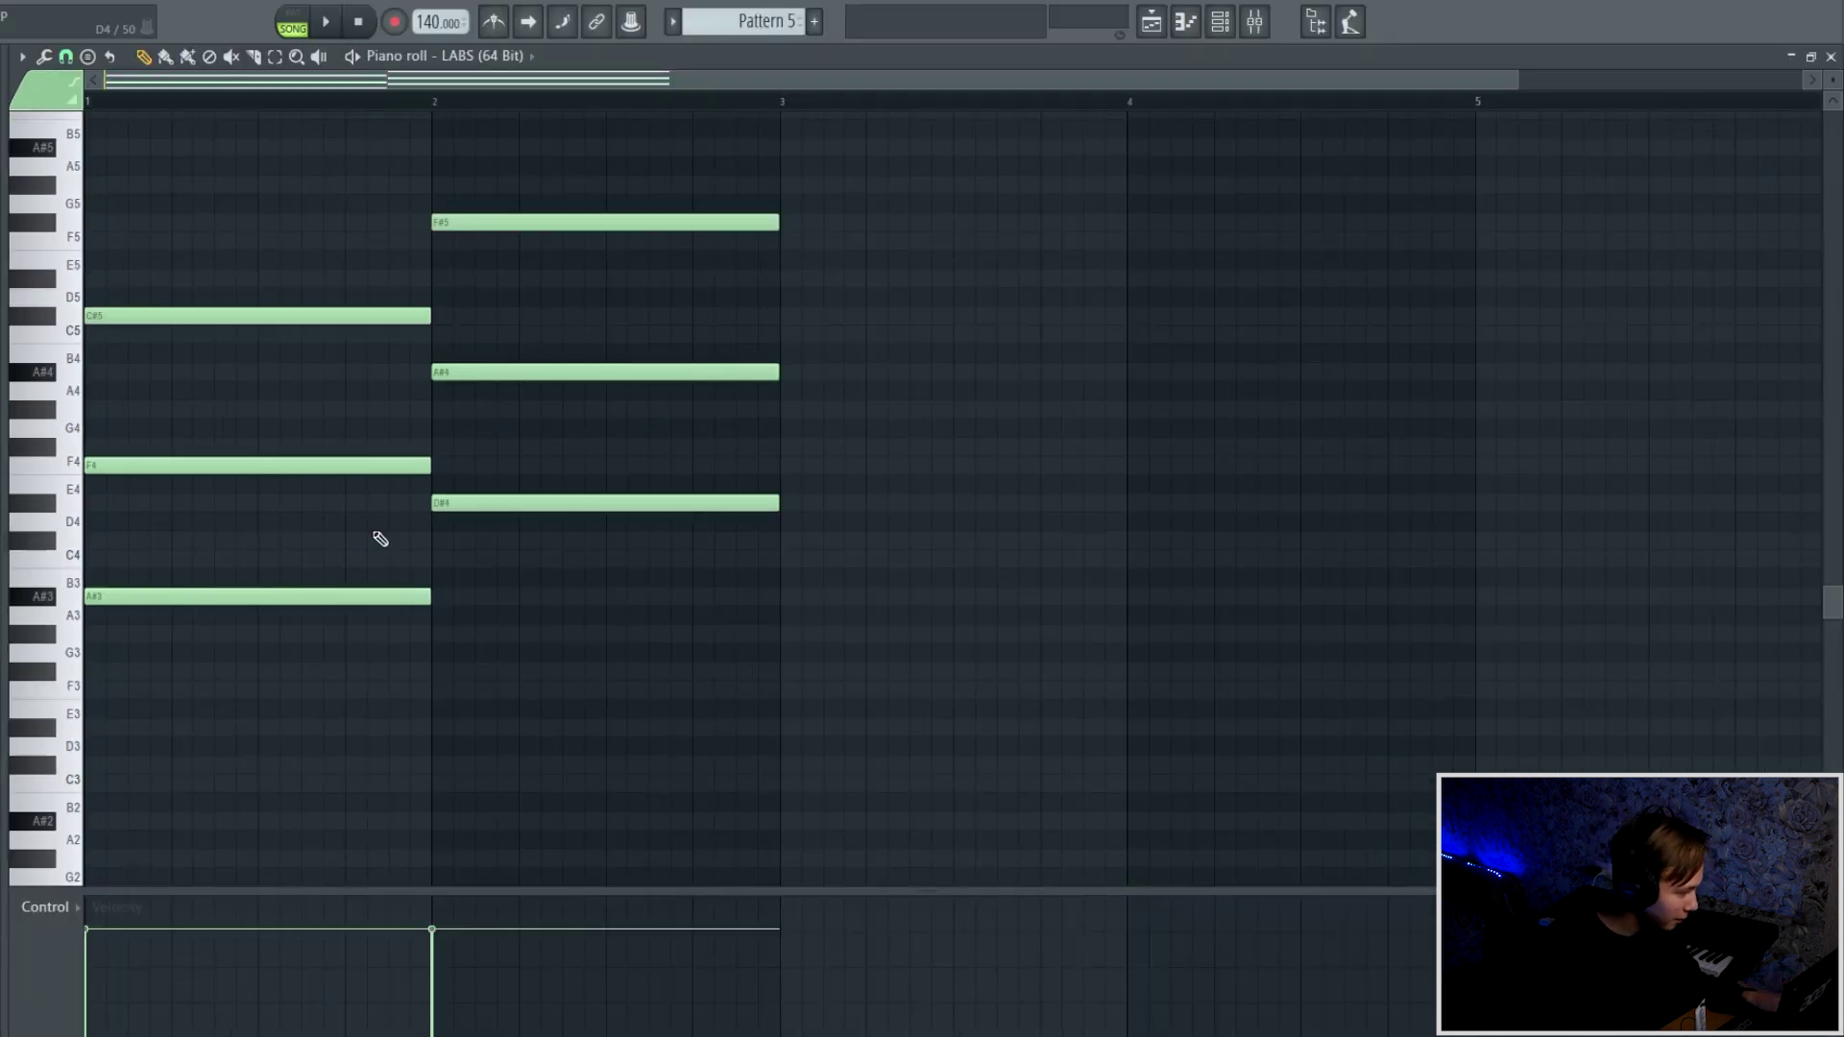
- Layer a copy of all notes in both chords two octaves higher and play the fuller chords
scroll(519, 626, "down", 1)
left_click_drag(559, 659, 233, 160)
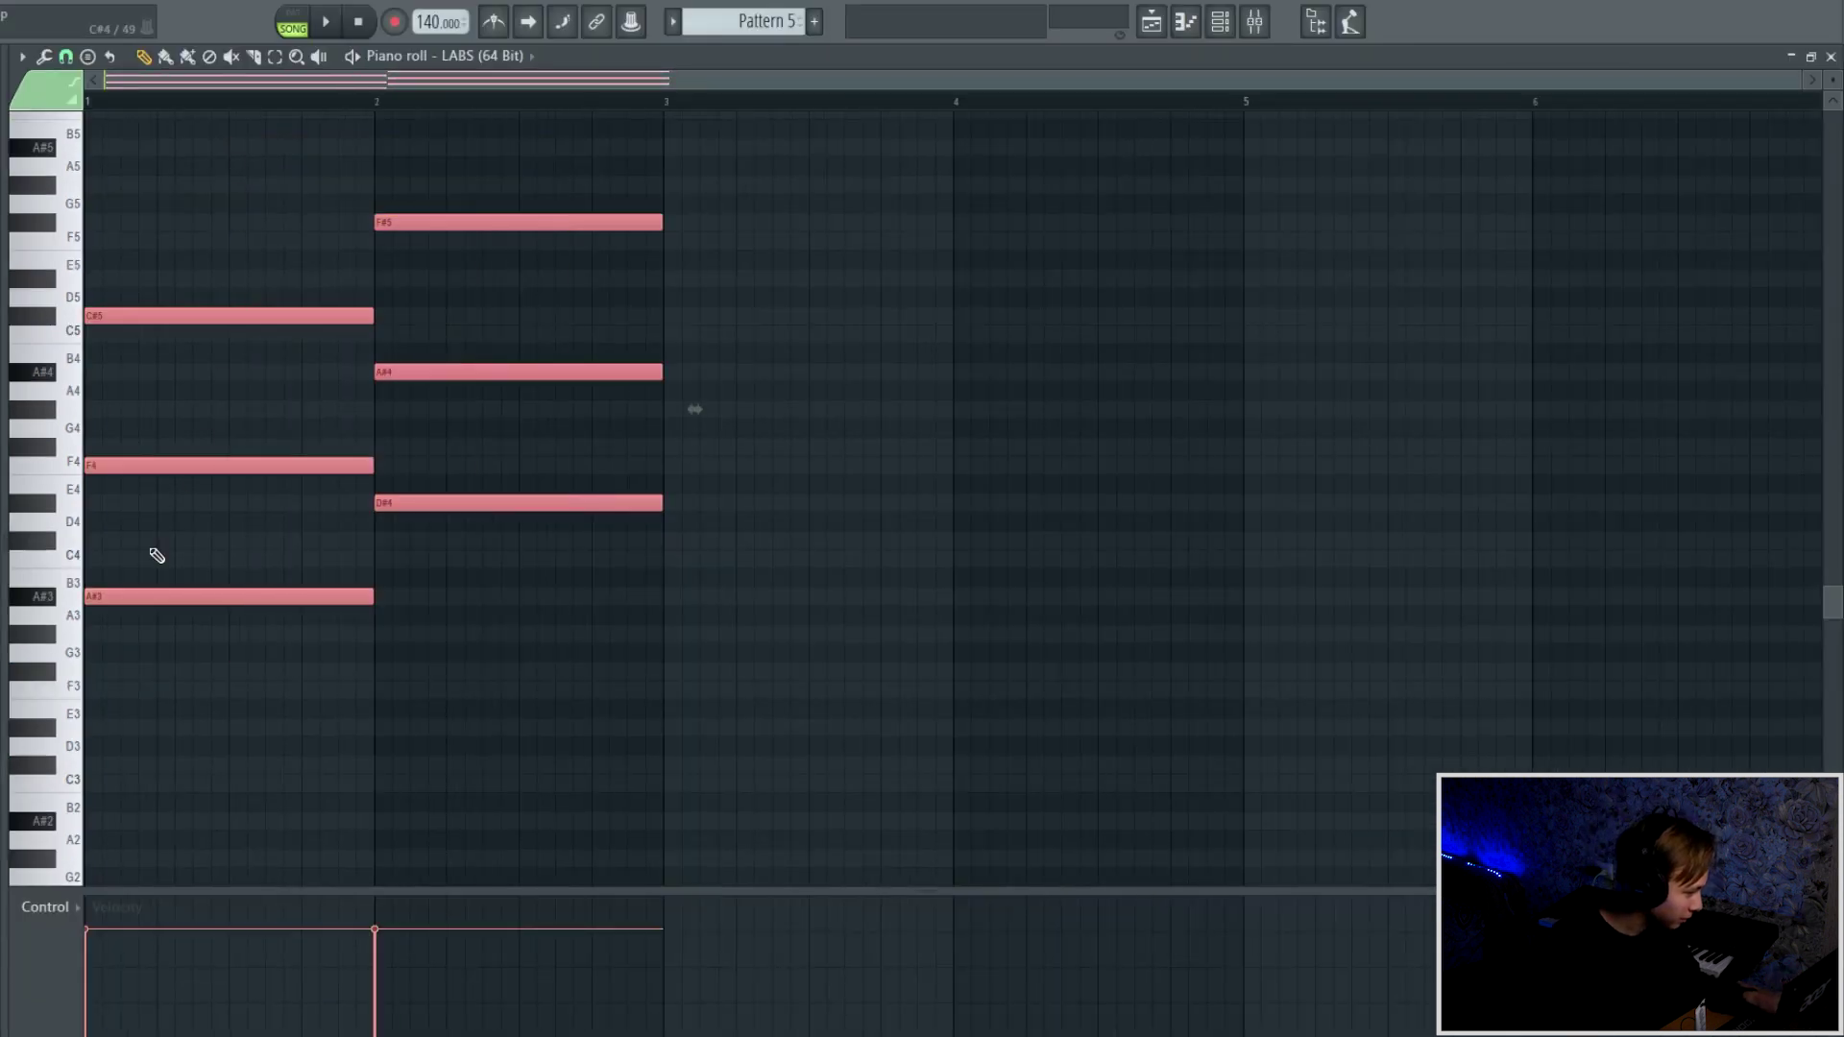
key("ctrl+Up")
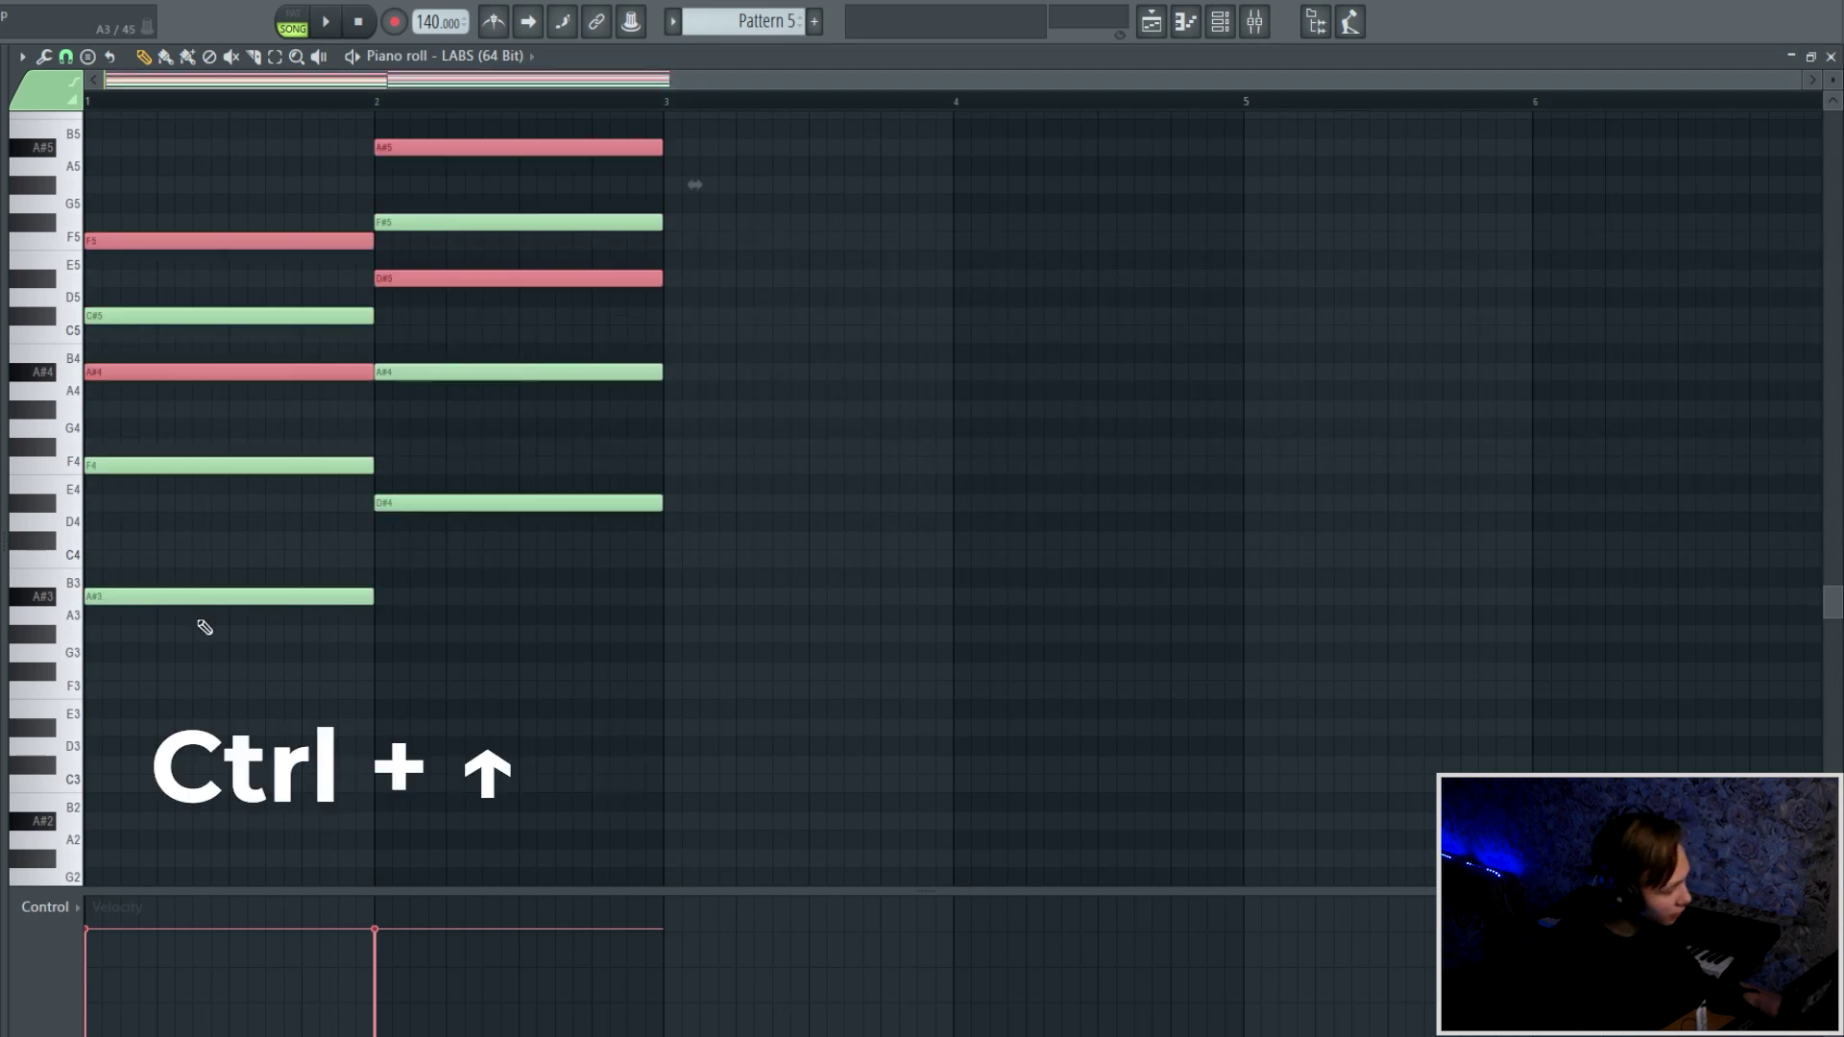
key("ctrl+Up")
scroll(362, 587, "up", 2)
scroll(1071, 363, "up", 2)
left_click(1071, 363)
key("space")
scroll(811, 417, "up", 4)
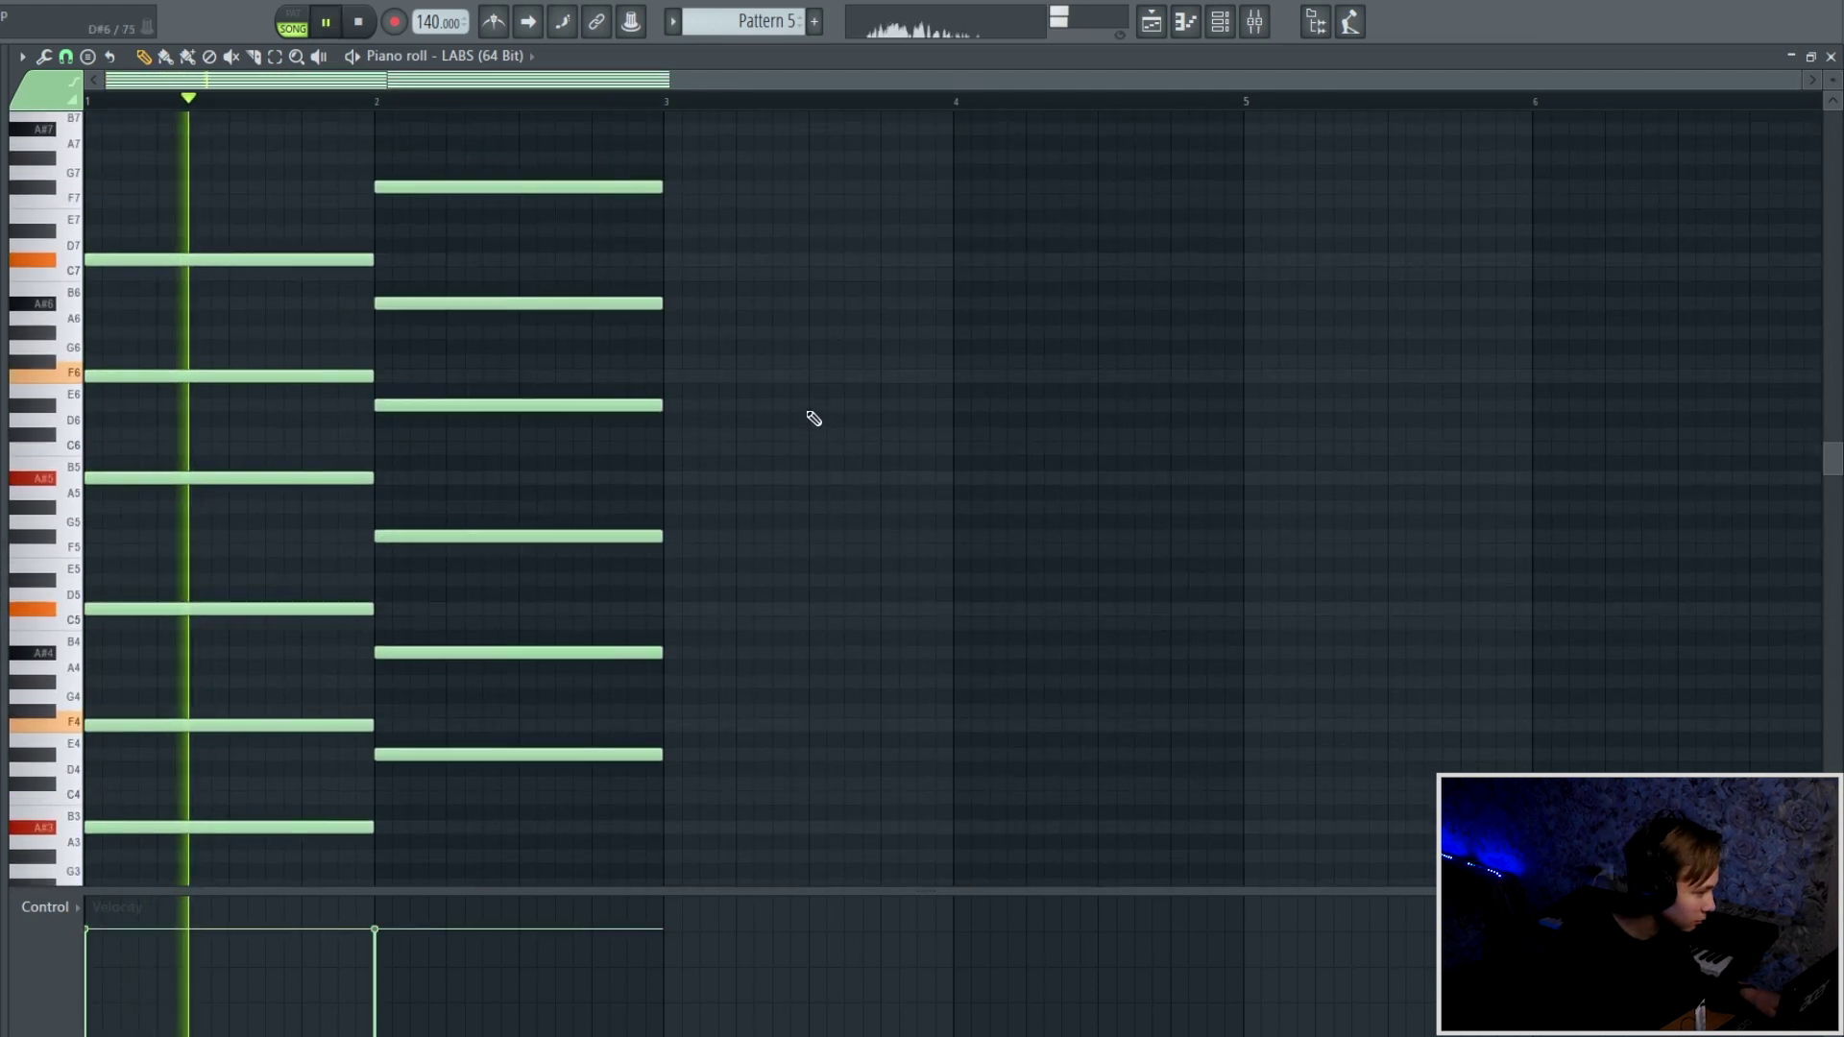
scroll(812, 417, "down", 3)
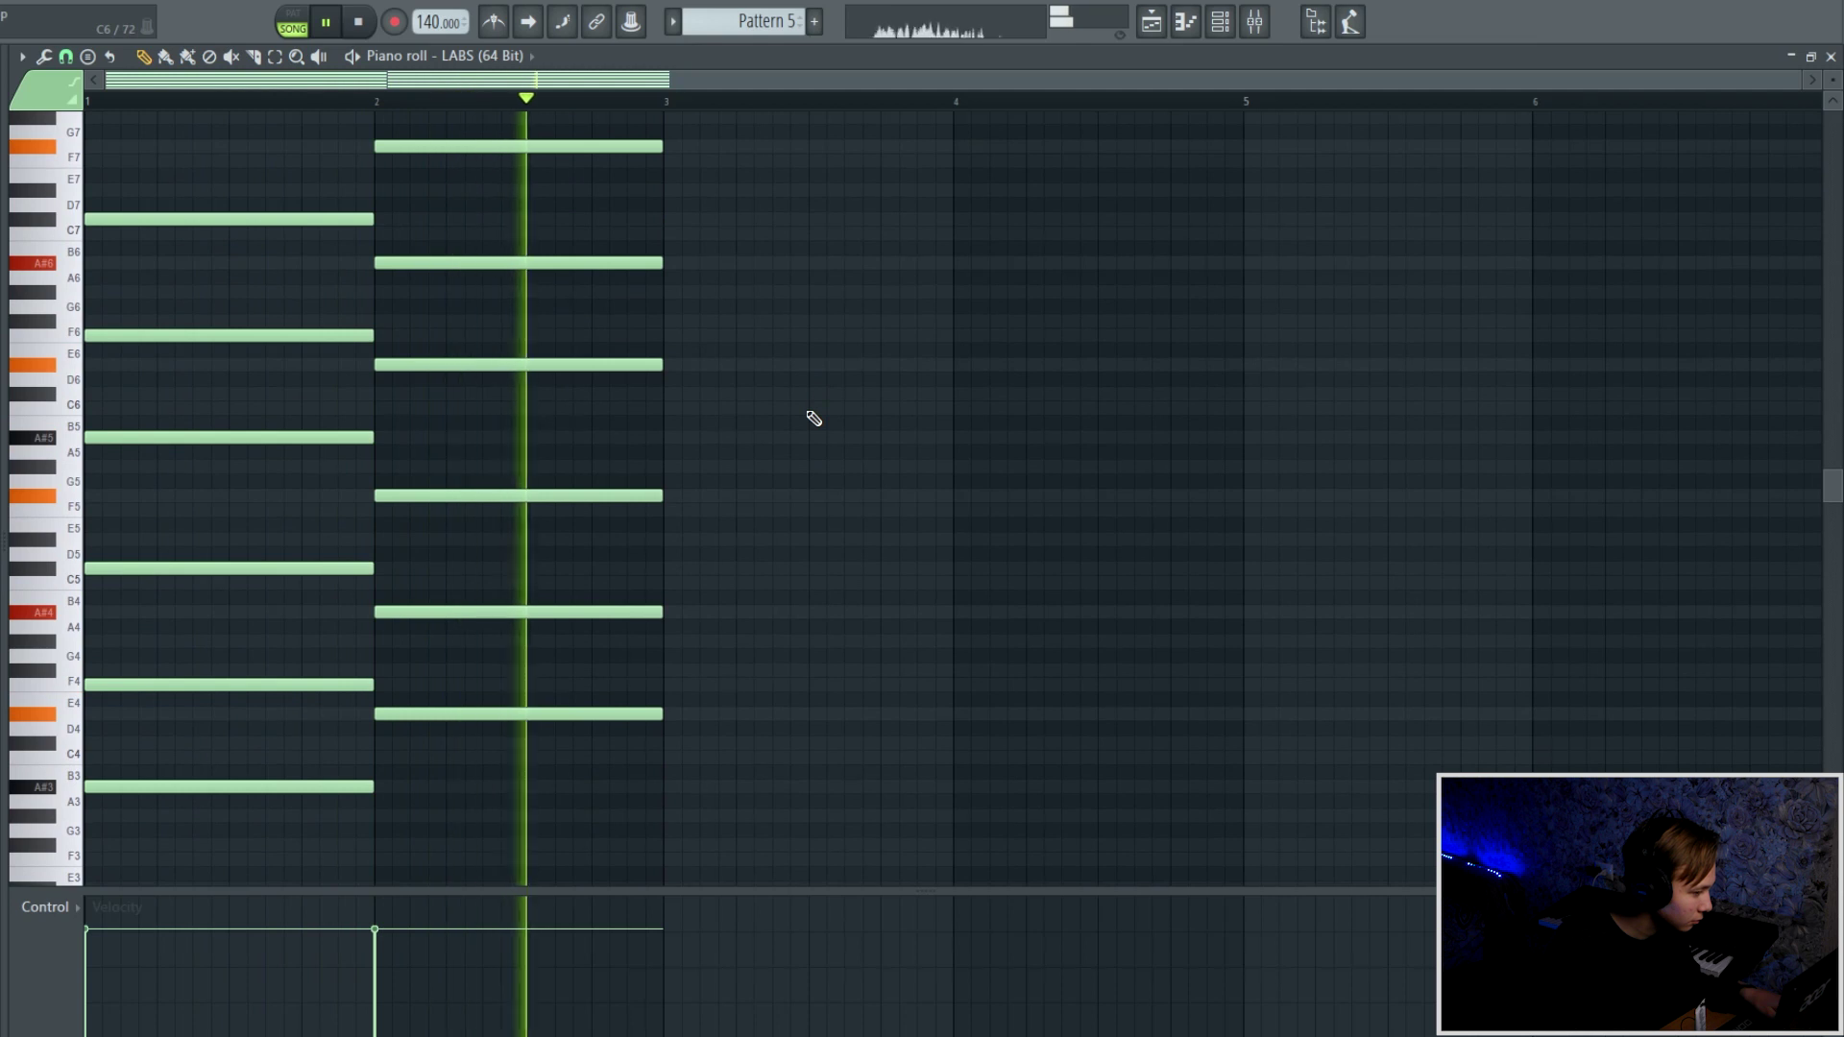
- Repeat the two-bar chord progression until it fills eight bars
key("ctrl+b")
left_click(797, 421)
scroll(778, 425, "down", 4)
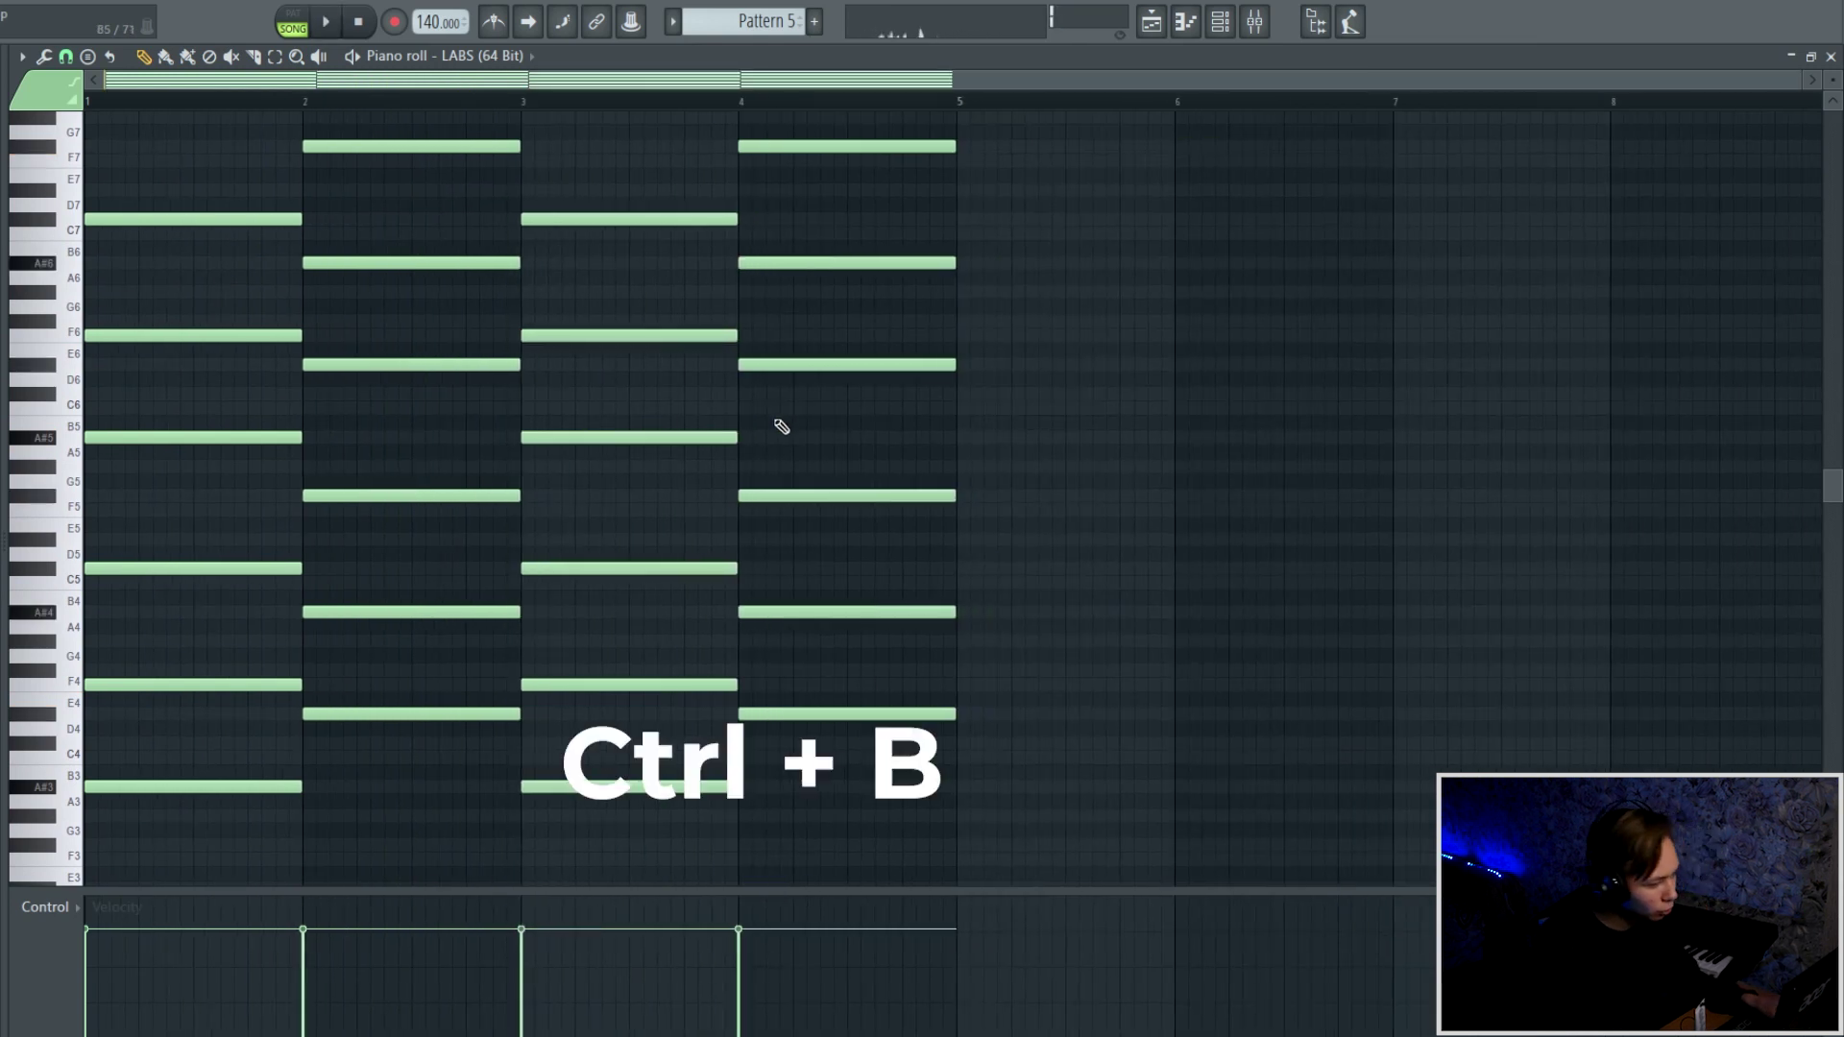
key("ctrl+b")
left_click(754, 398)
key("space")
- Randomize the note velocities of the chords with the piano roll randomizer and listen to the progression
key("alt+r")
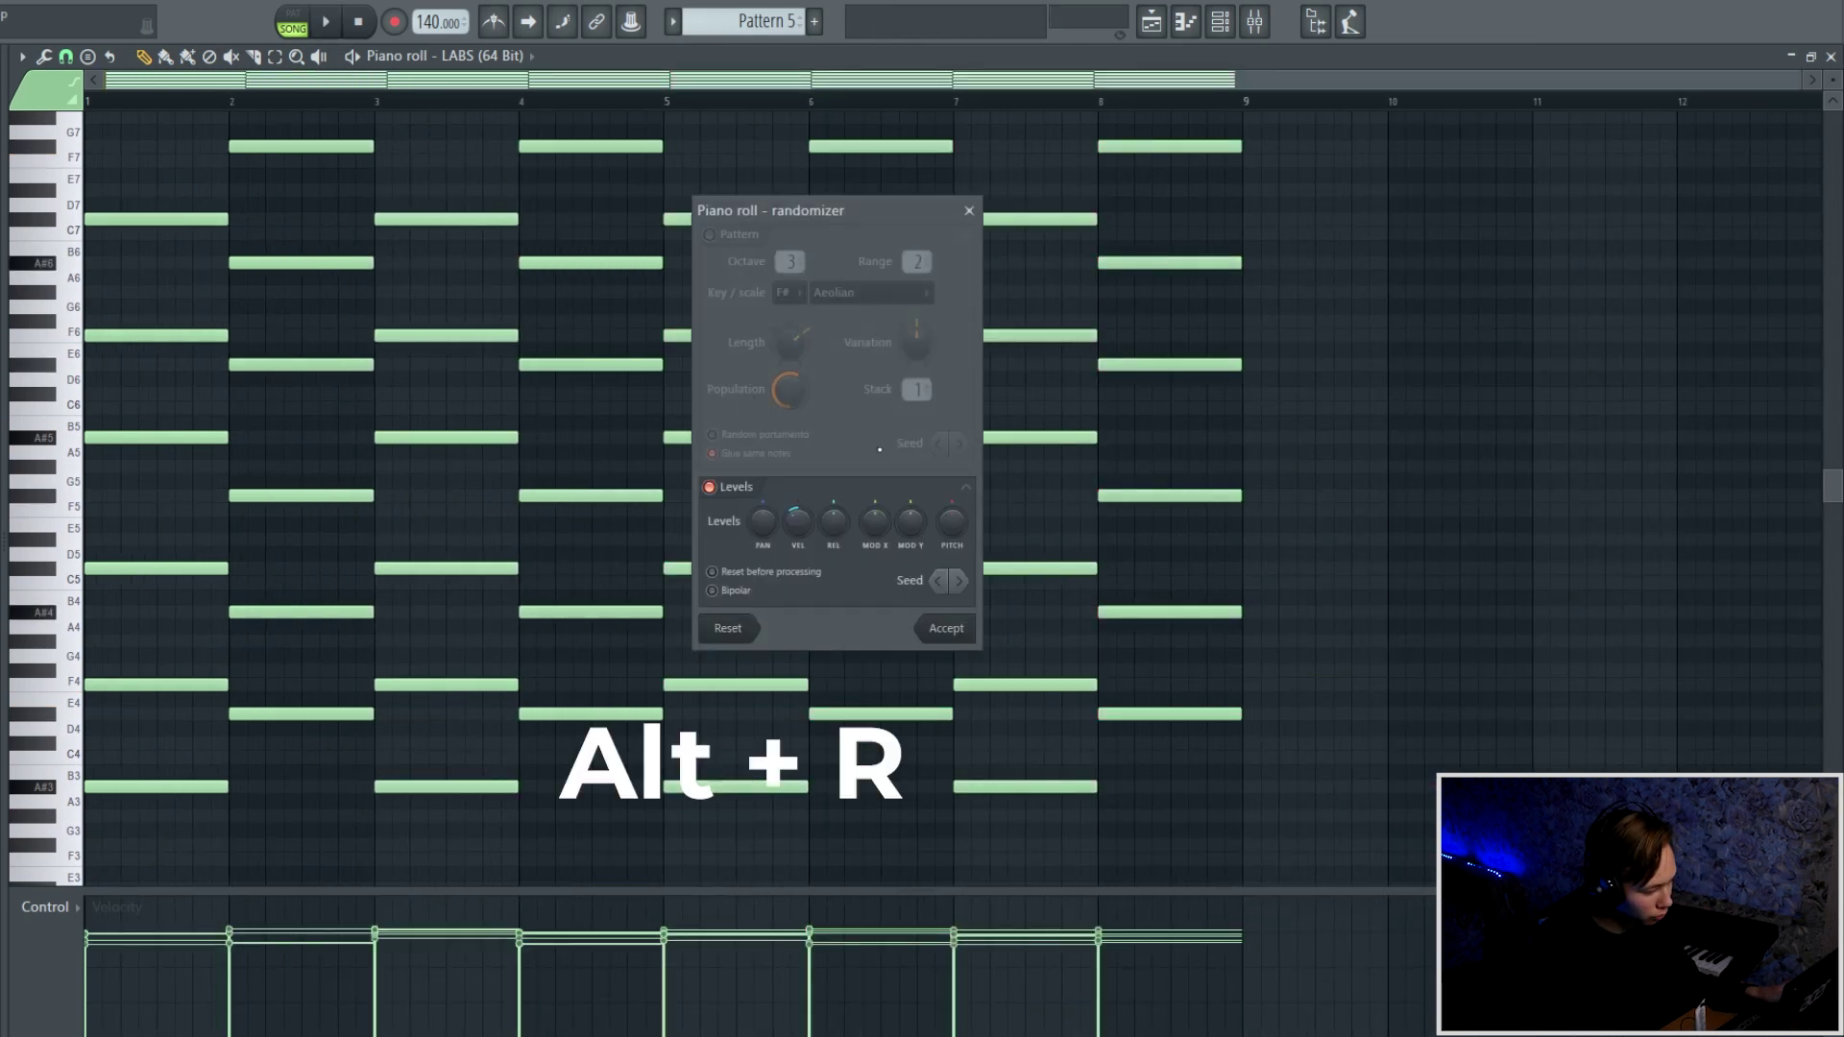
left_click(944, 628)
key("space")
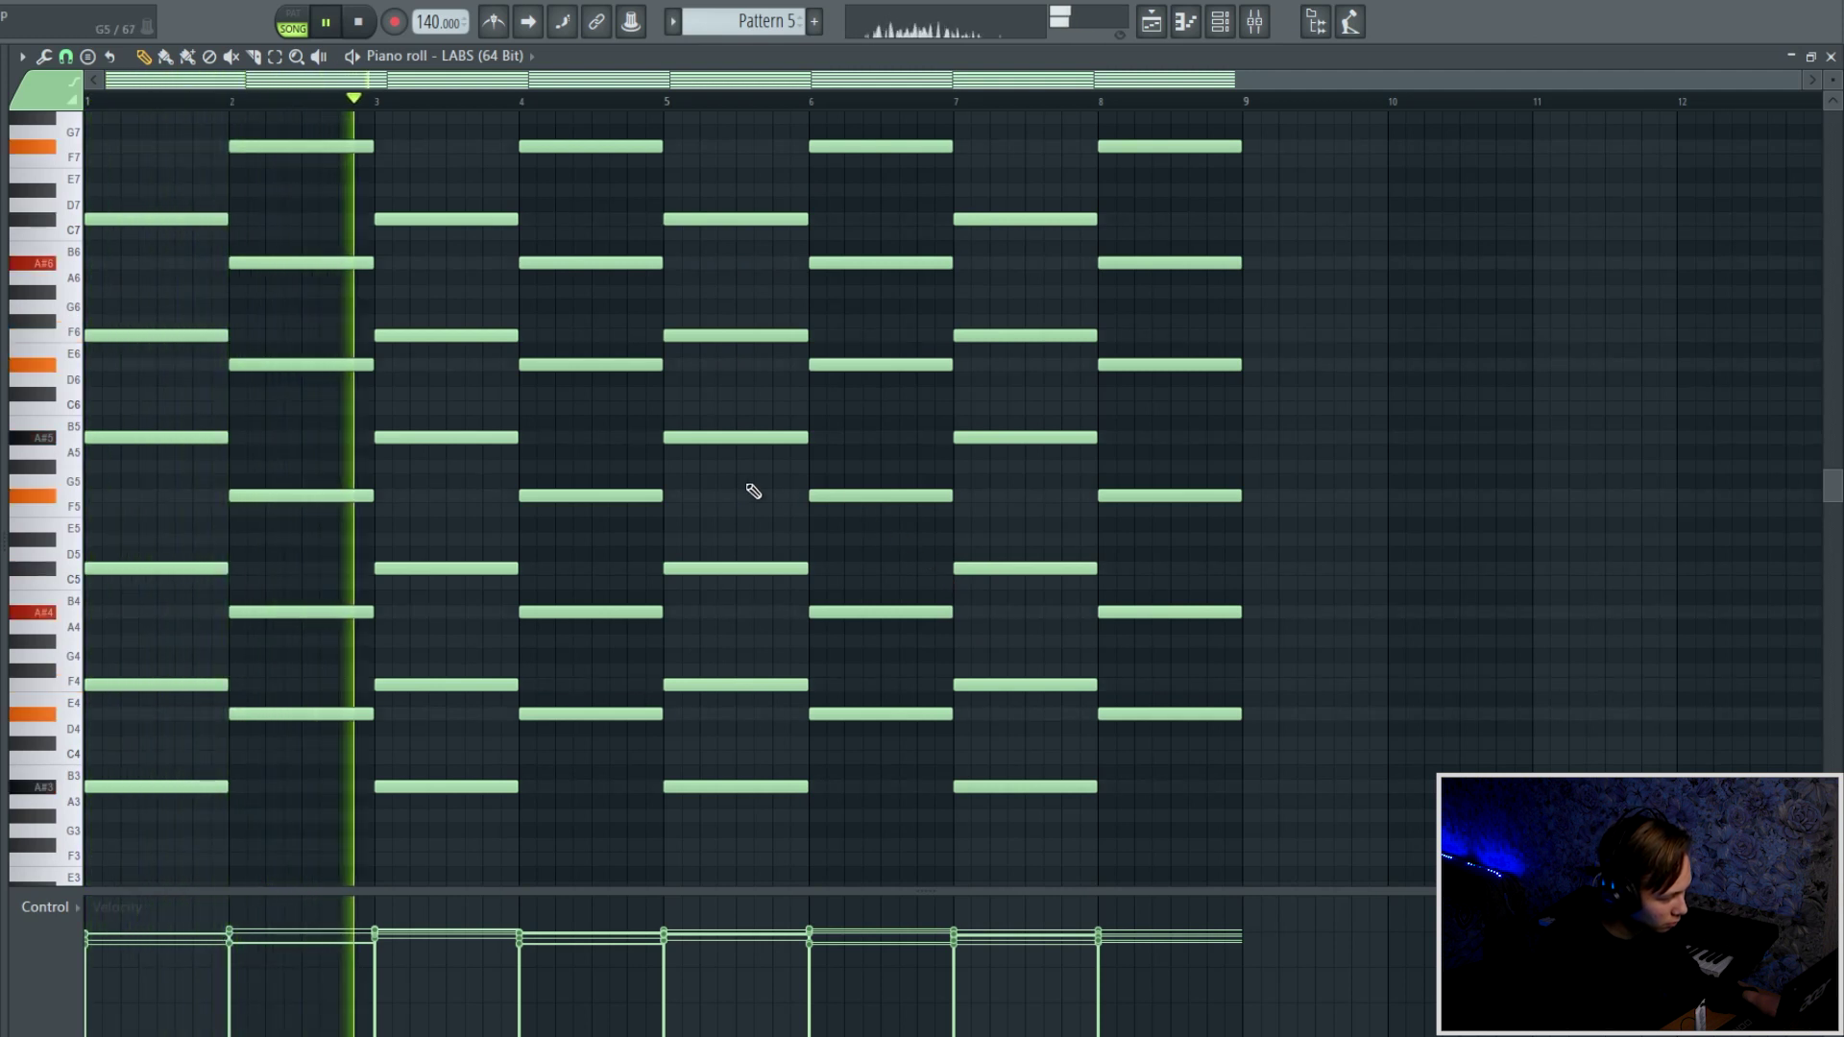
key("space")
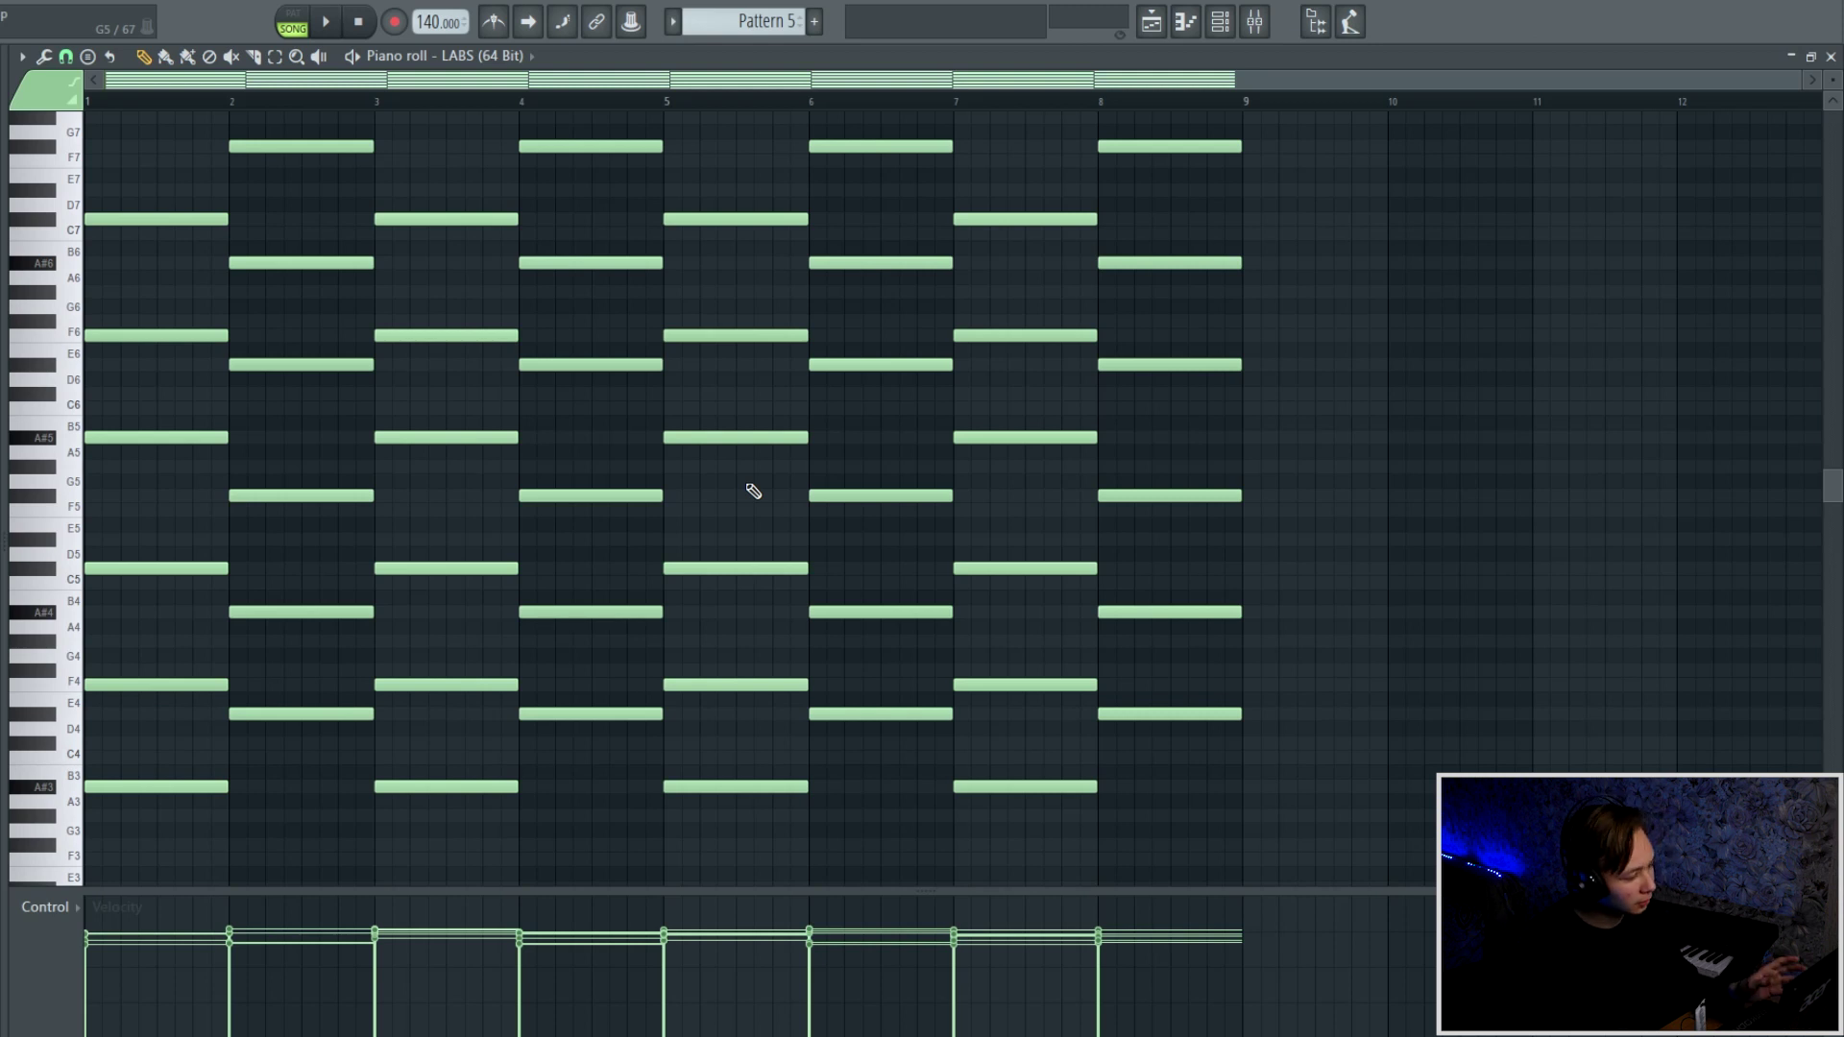
- In the LABS (64 Bit) #2 piano roll, draw half-bar notes A#5, C#6, F6 and D#6 over bars 1 and 2, and listen
left_click(1829, 57)
left_click(648, 382)
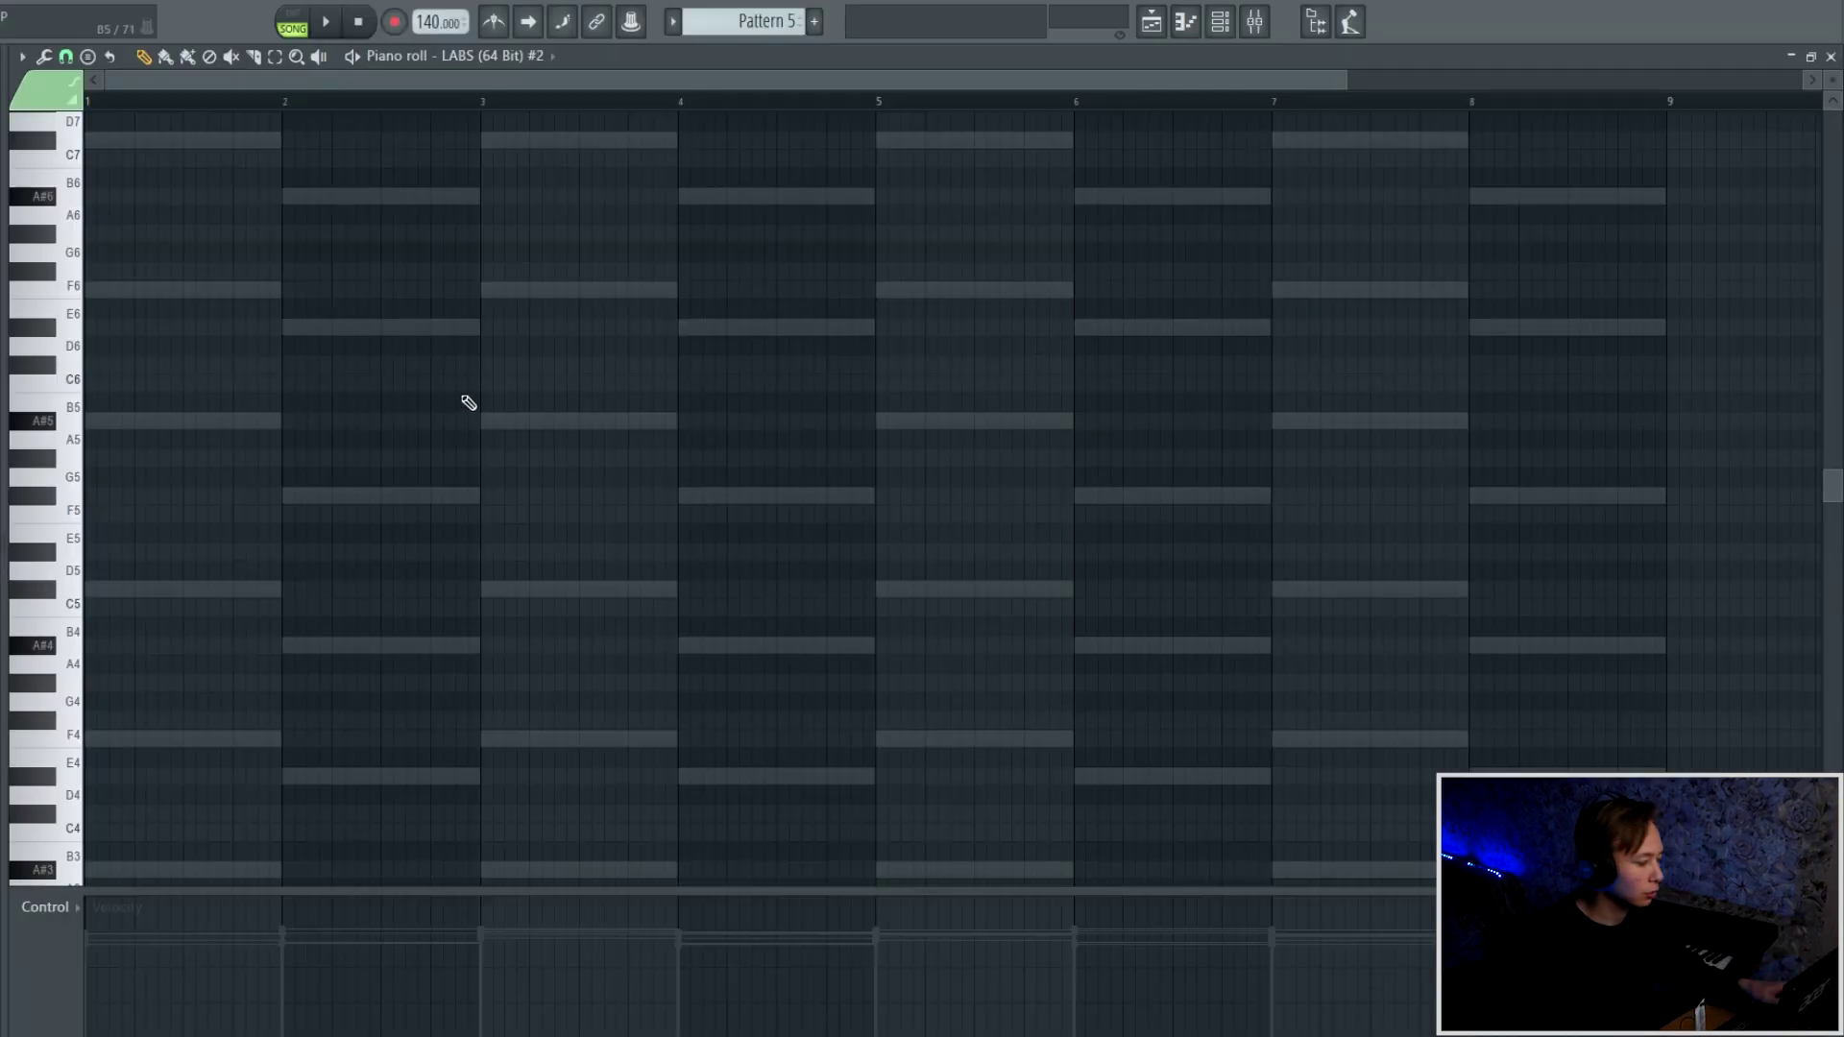
scroll(90, 519, "up", 3)
left_click(101, 422)
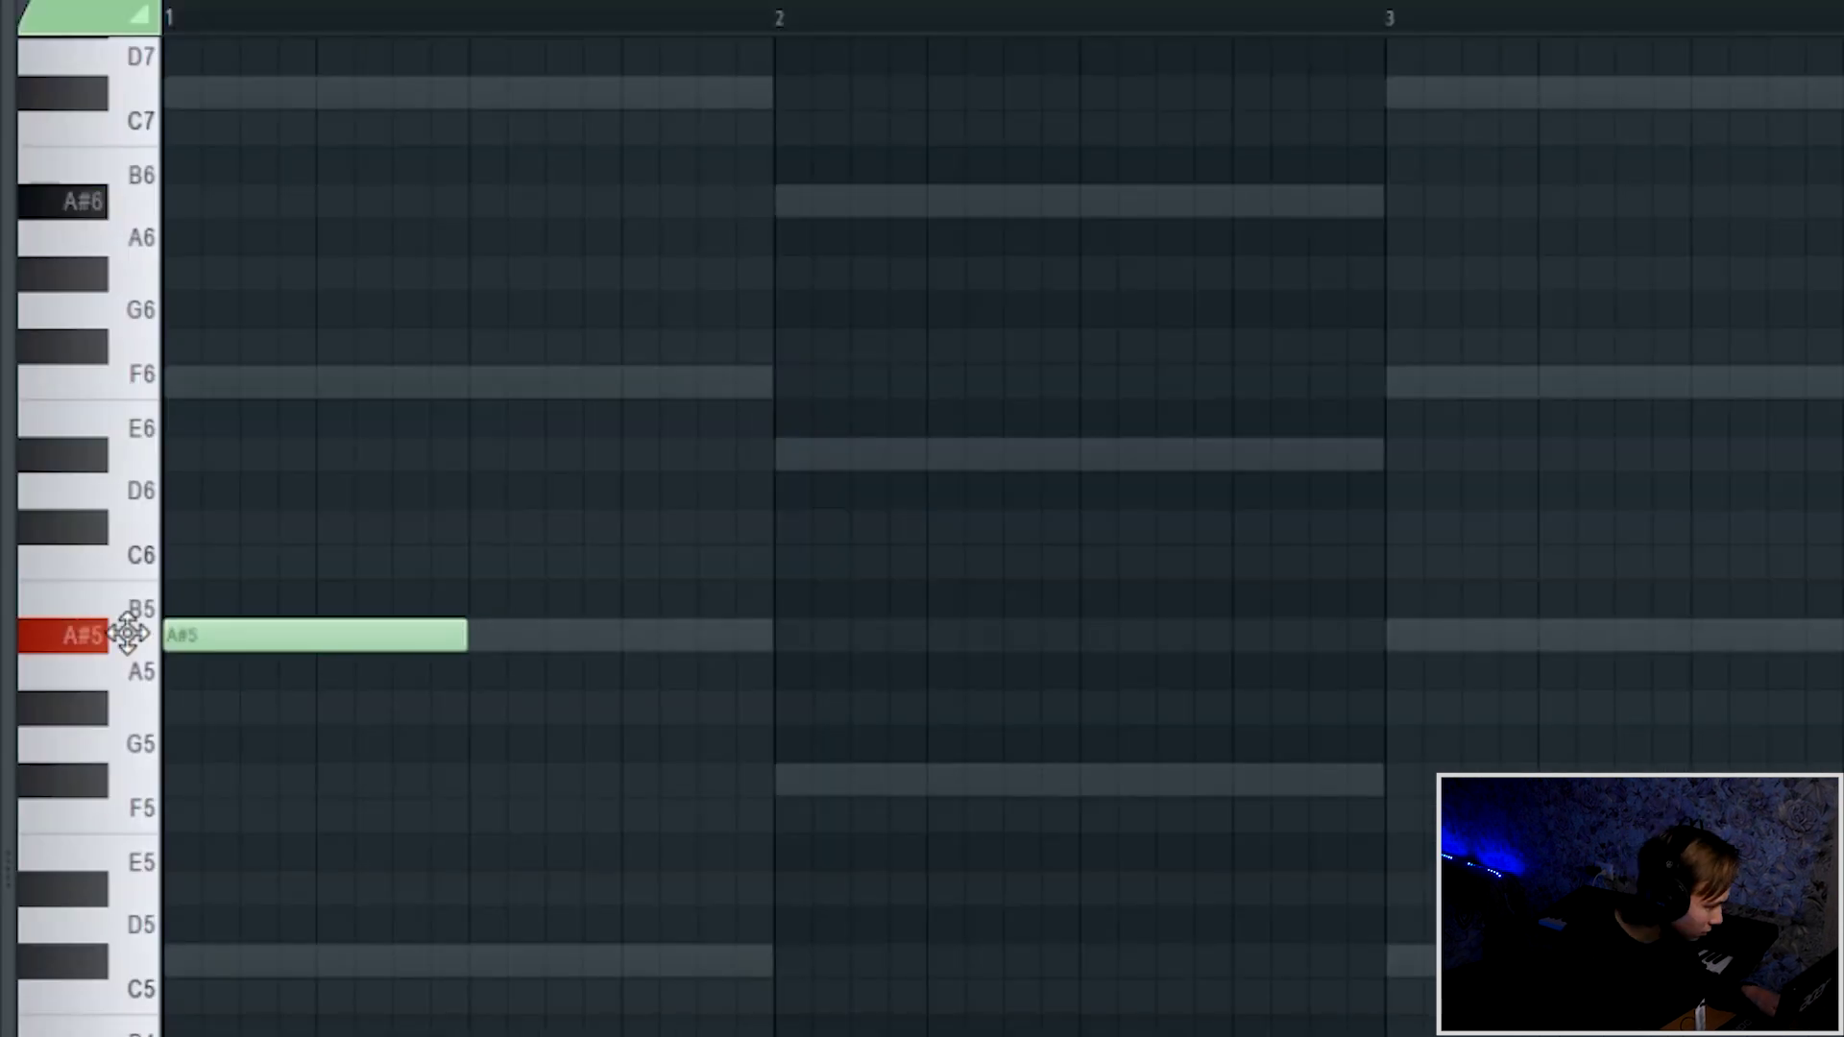
left_click(477, 636)
right_click(486, 640)
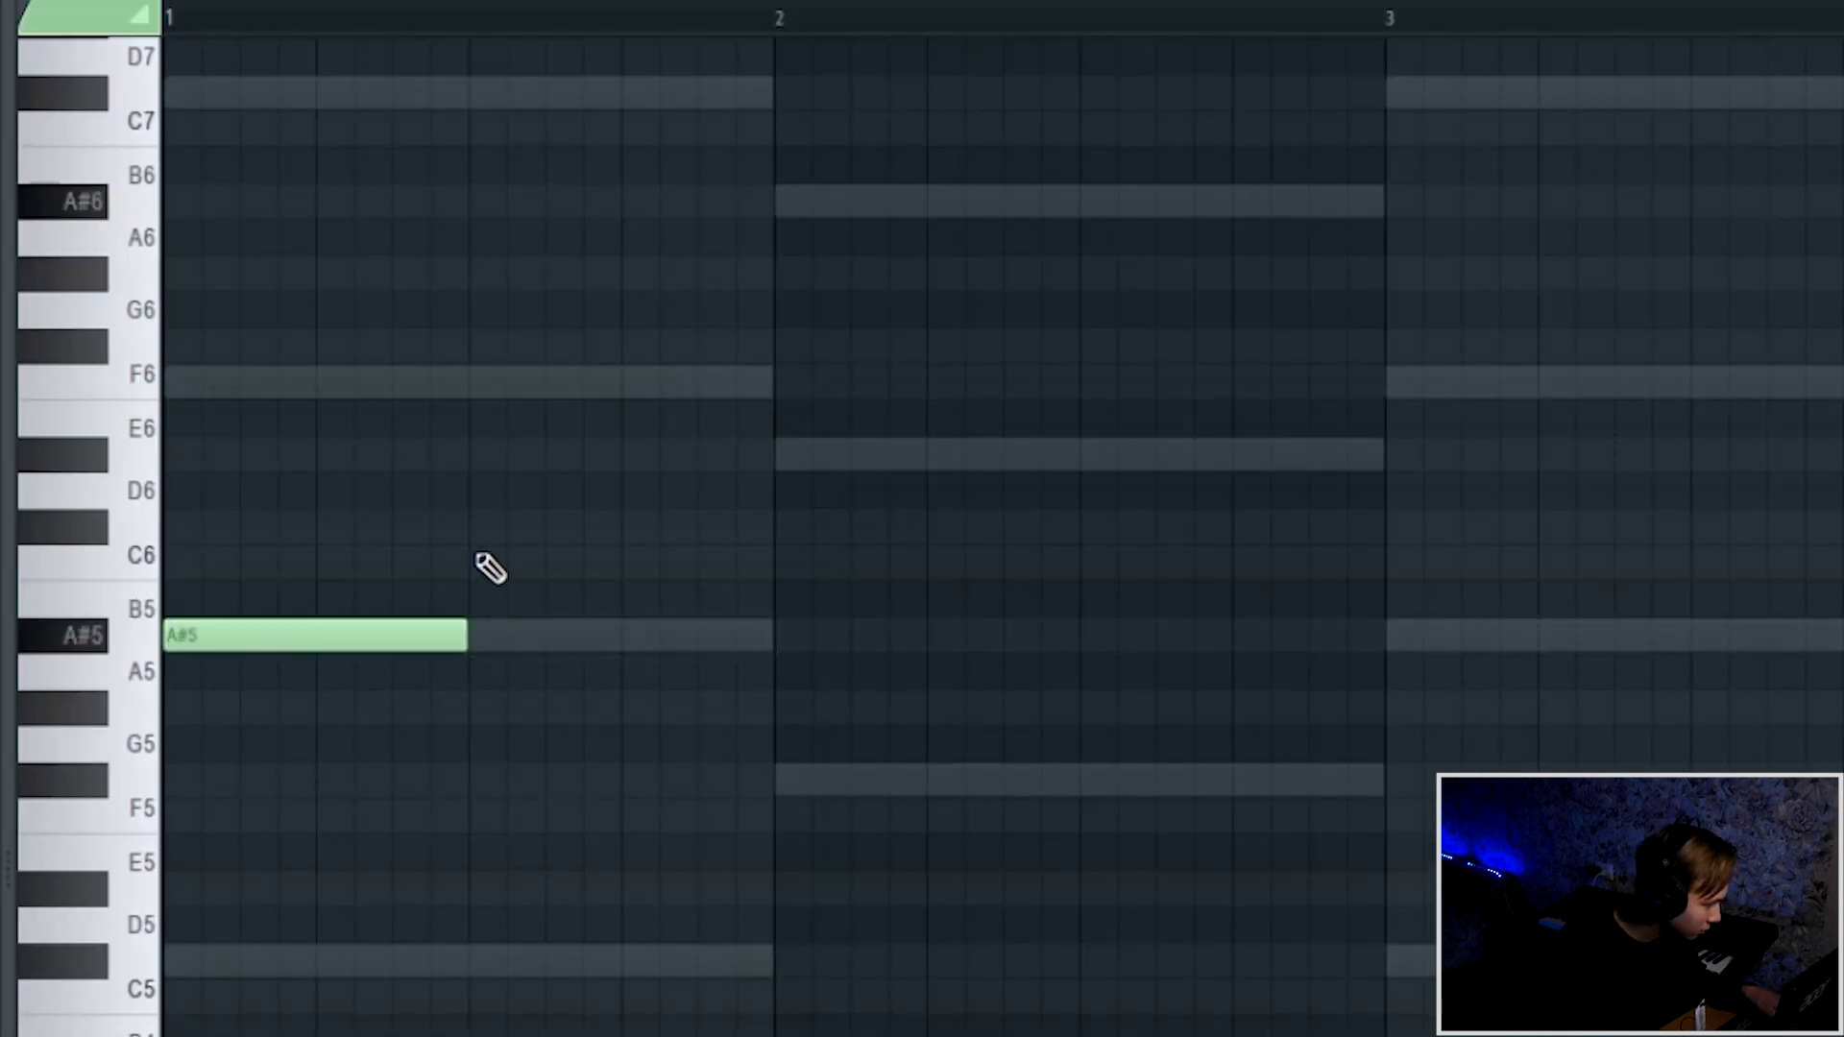
left_click(476, 525)
left_click(622, 387)
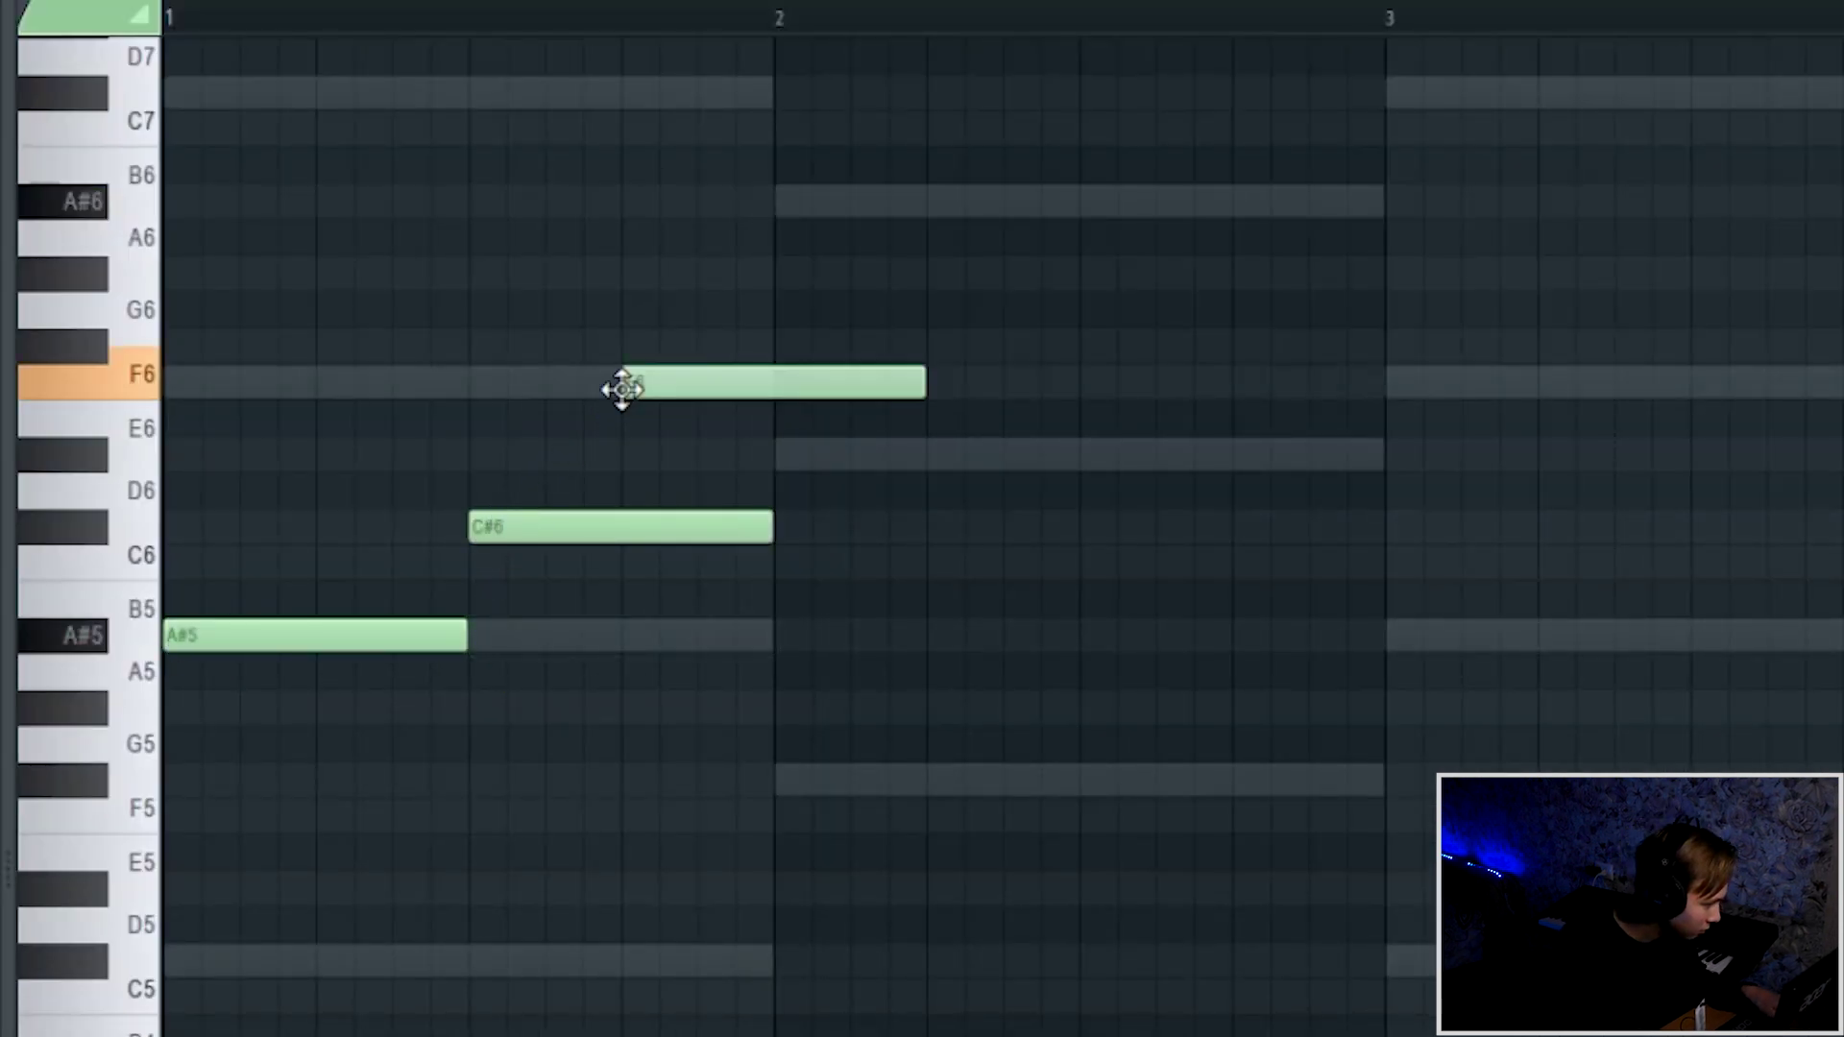
left_click(778, 455)
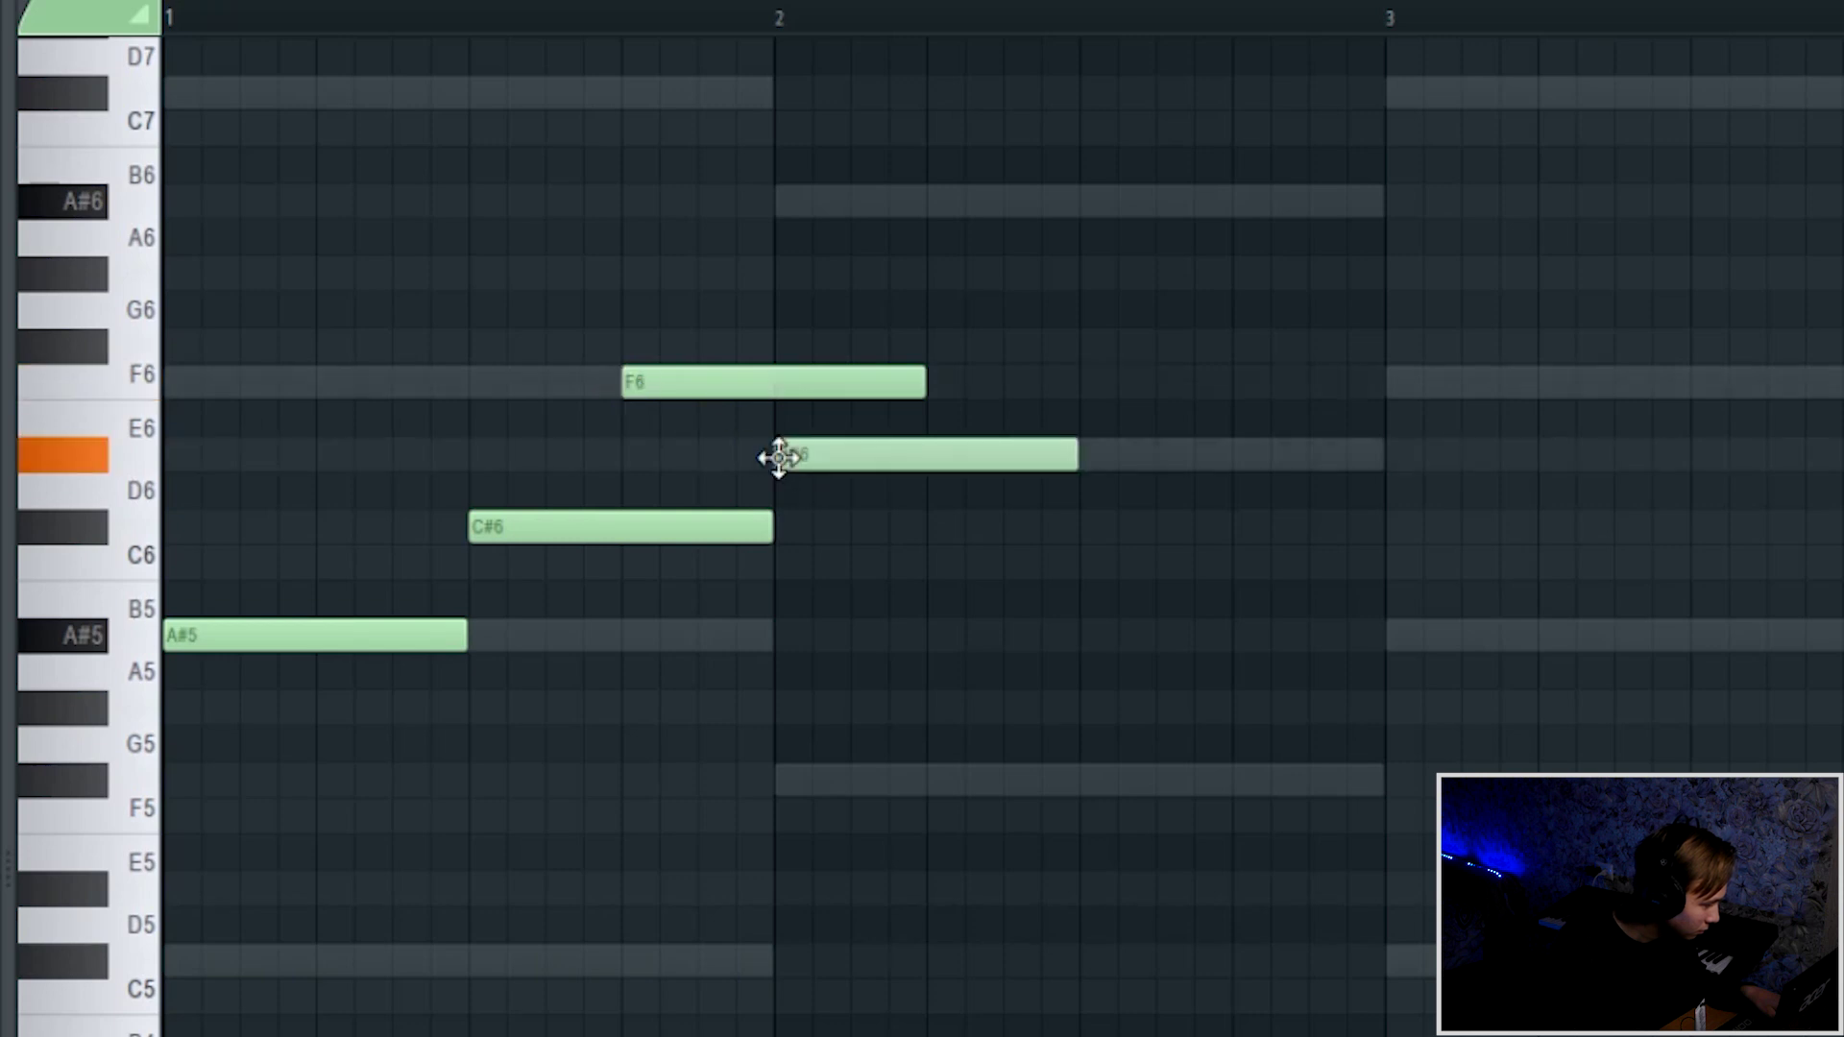
key("space")
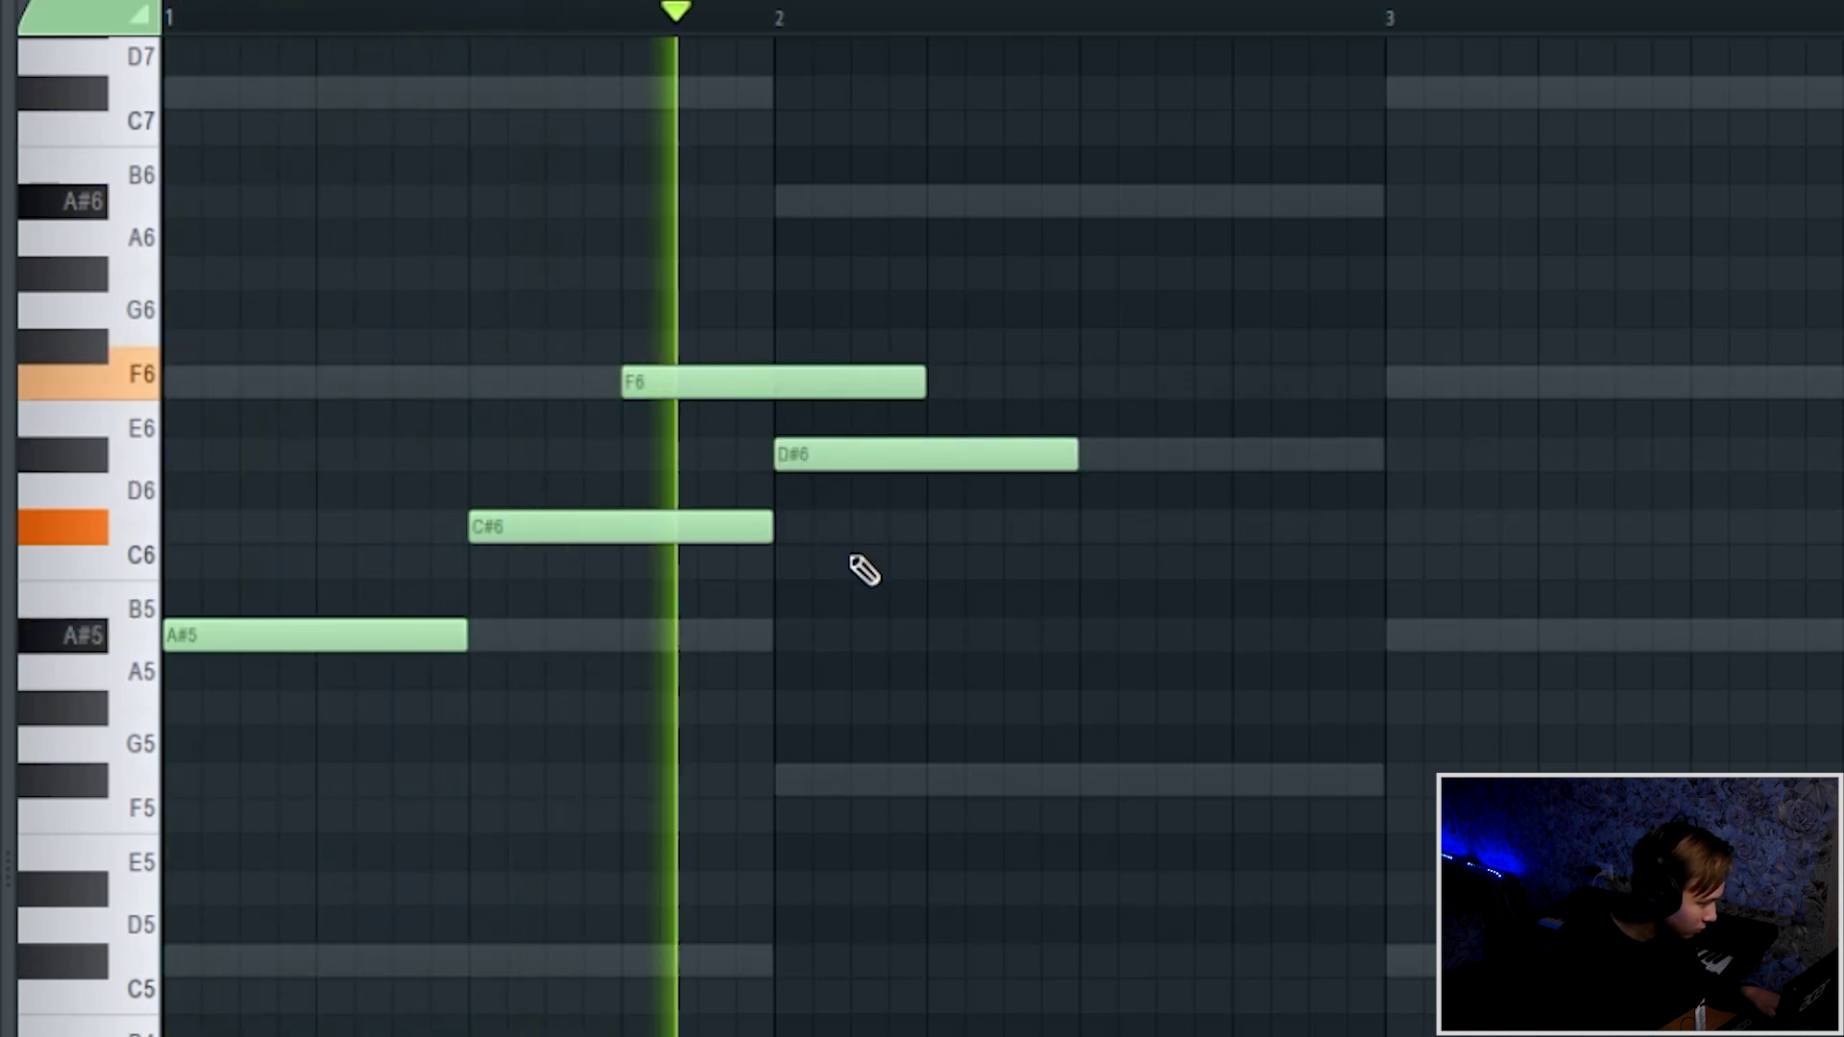
key("space")
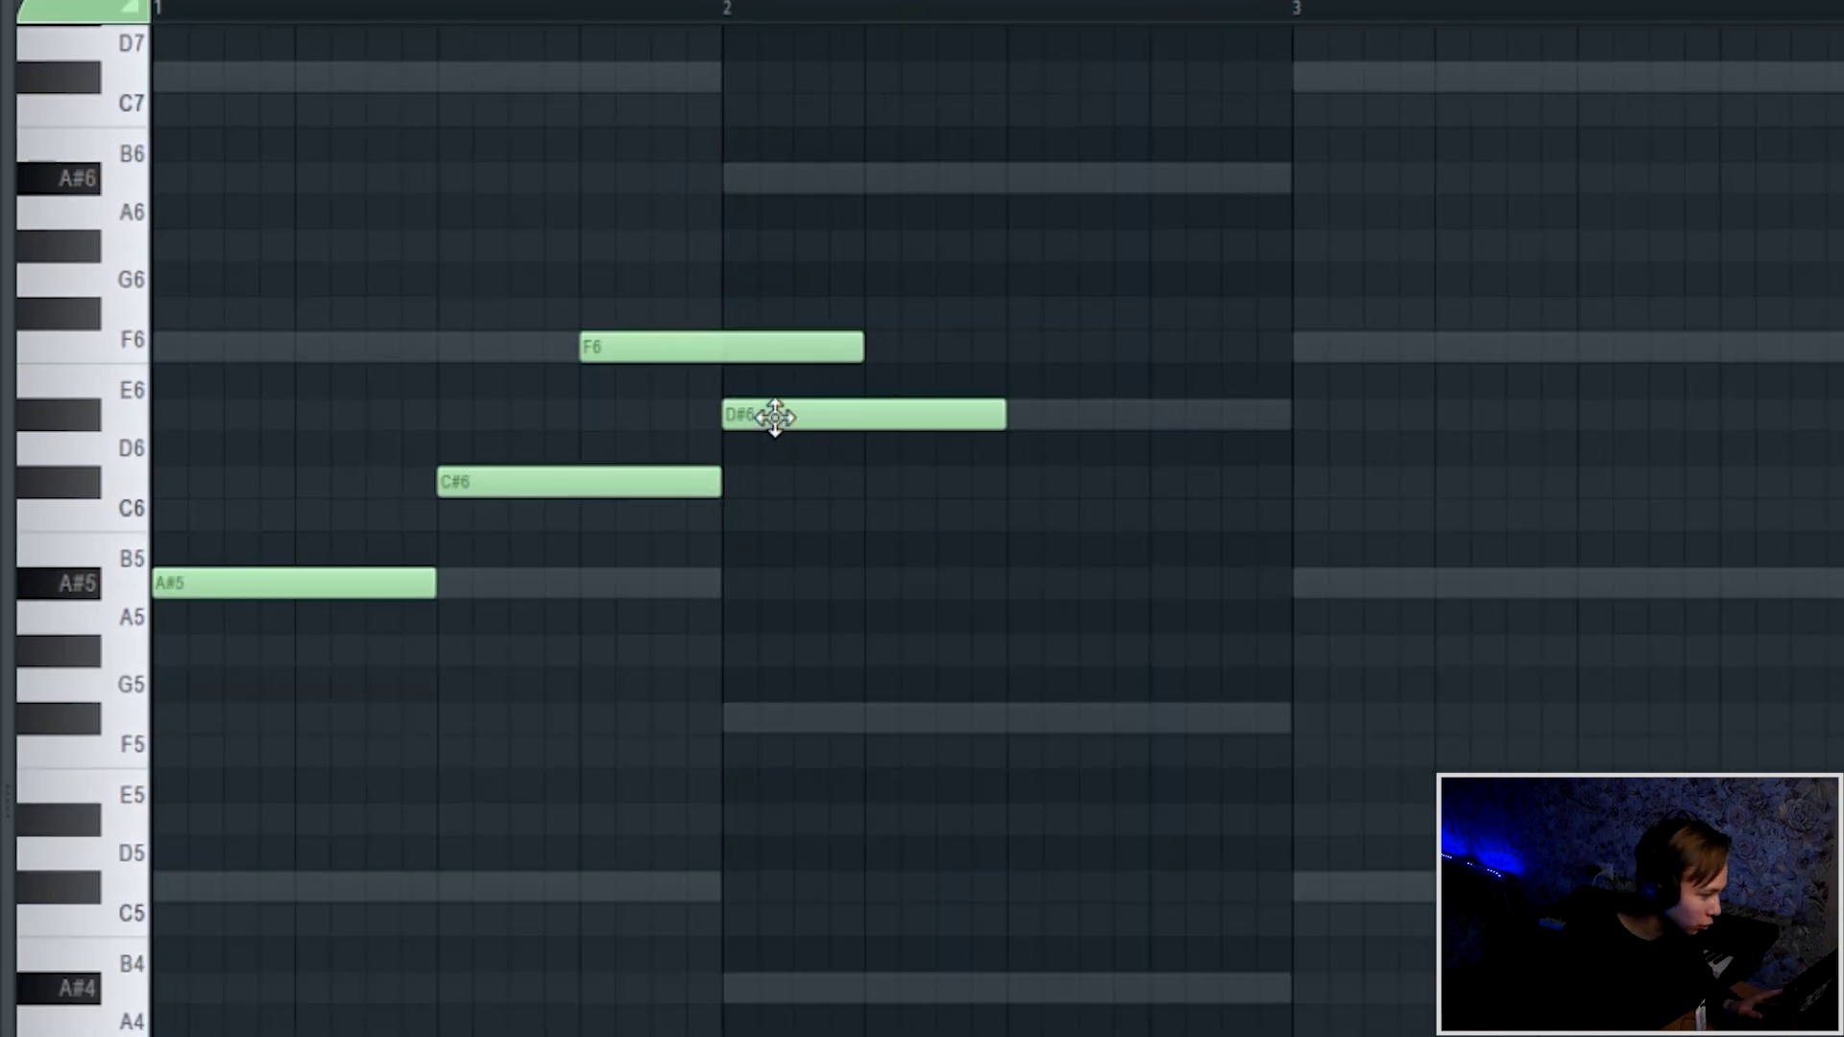
- Shift the D#6 note one sixteenth later in bar 2 and play the melody
left_click_drag(775, 416, 799, 416)
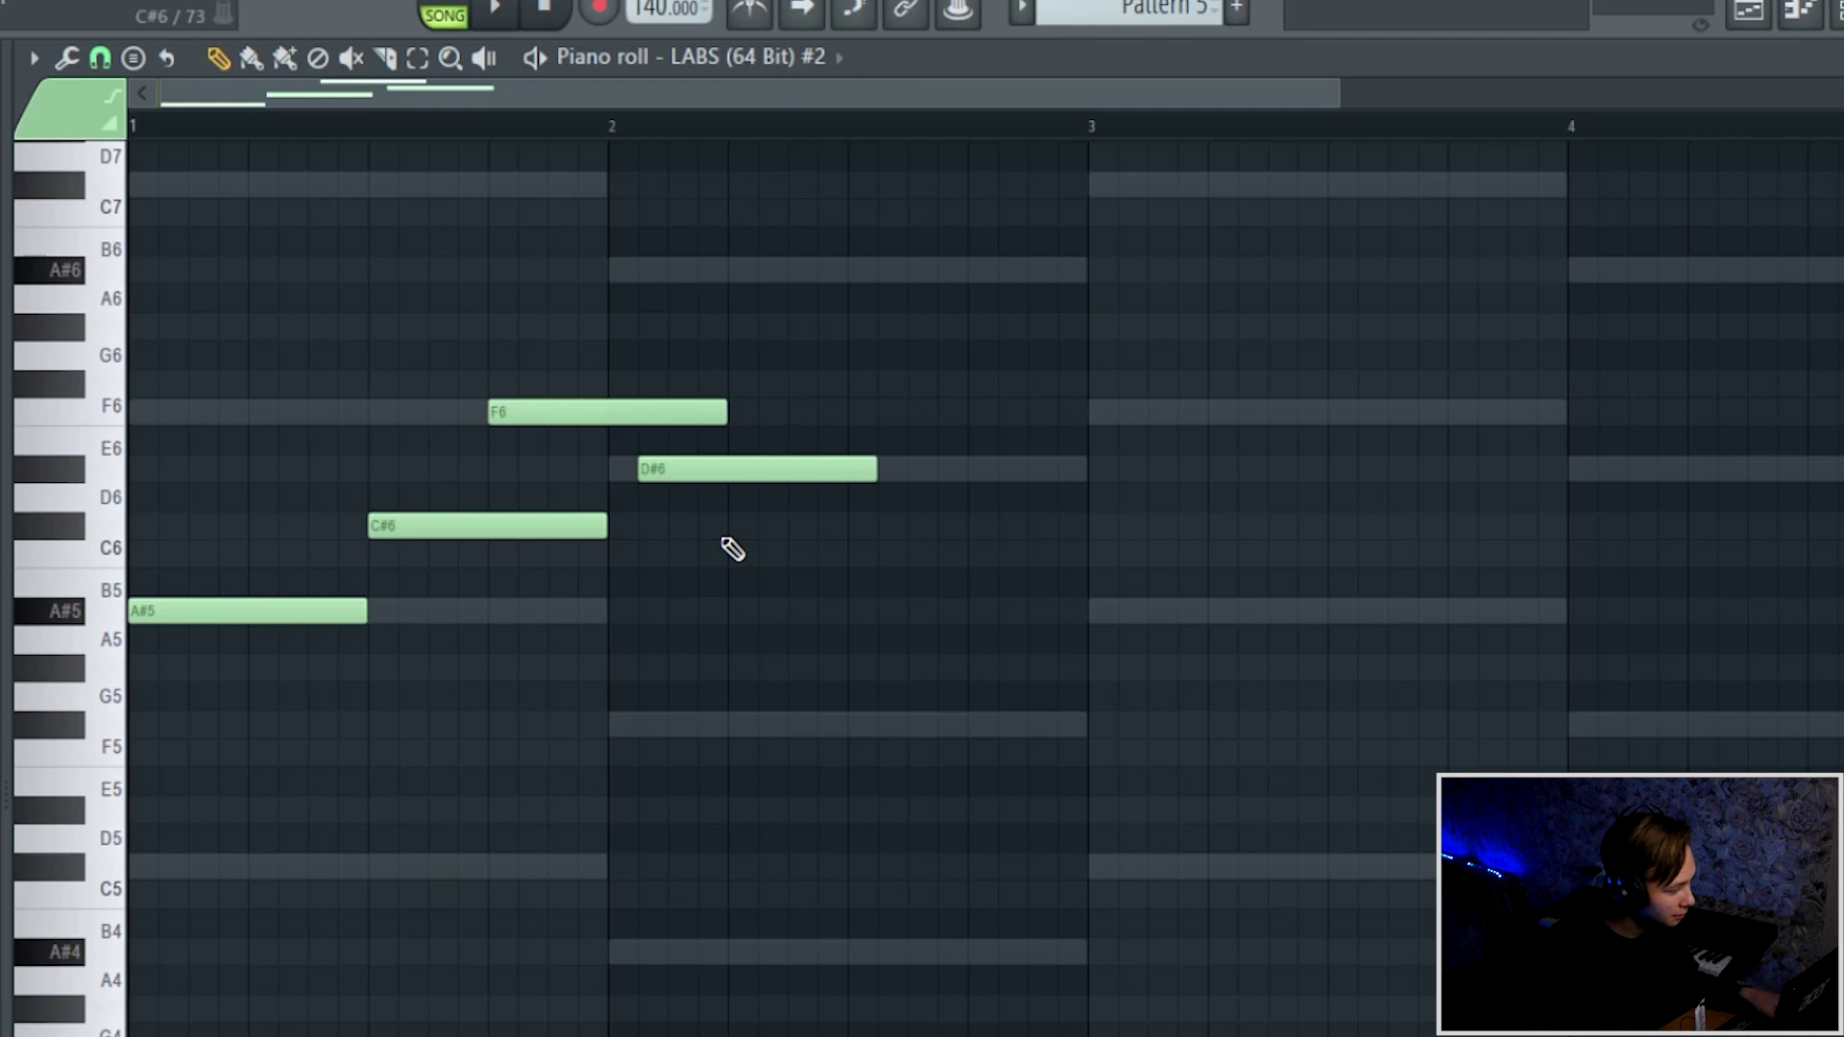
key("space")
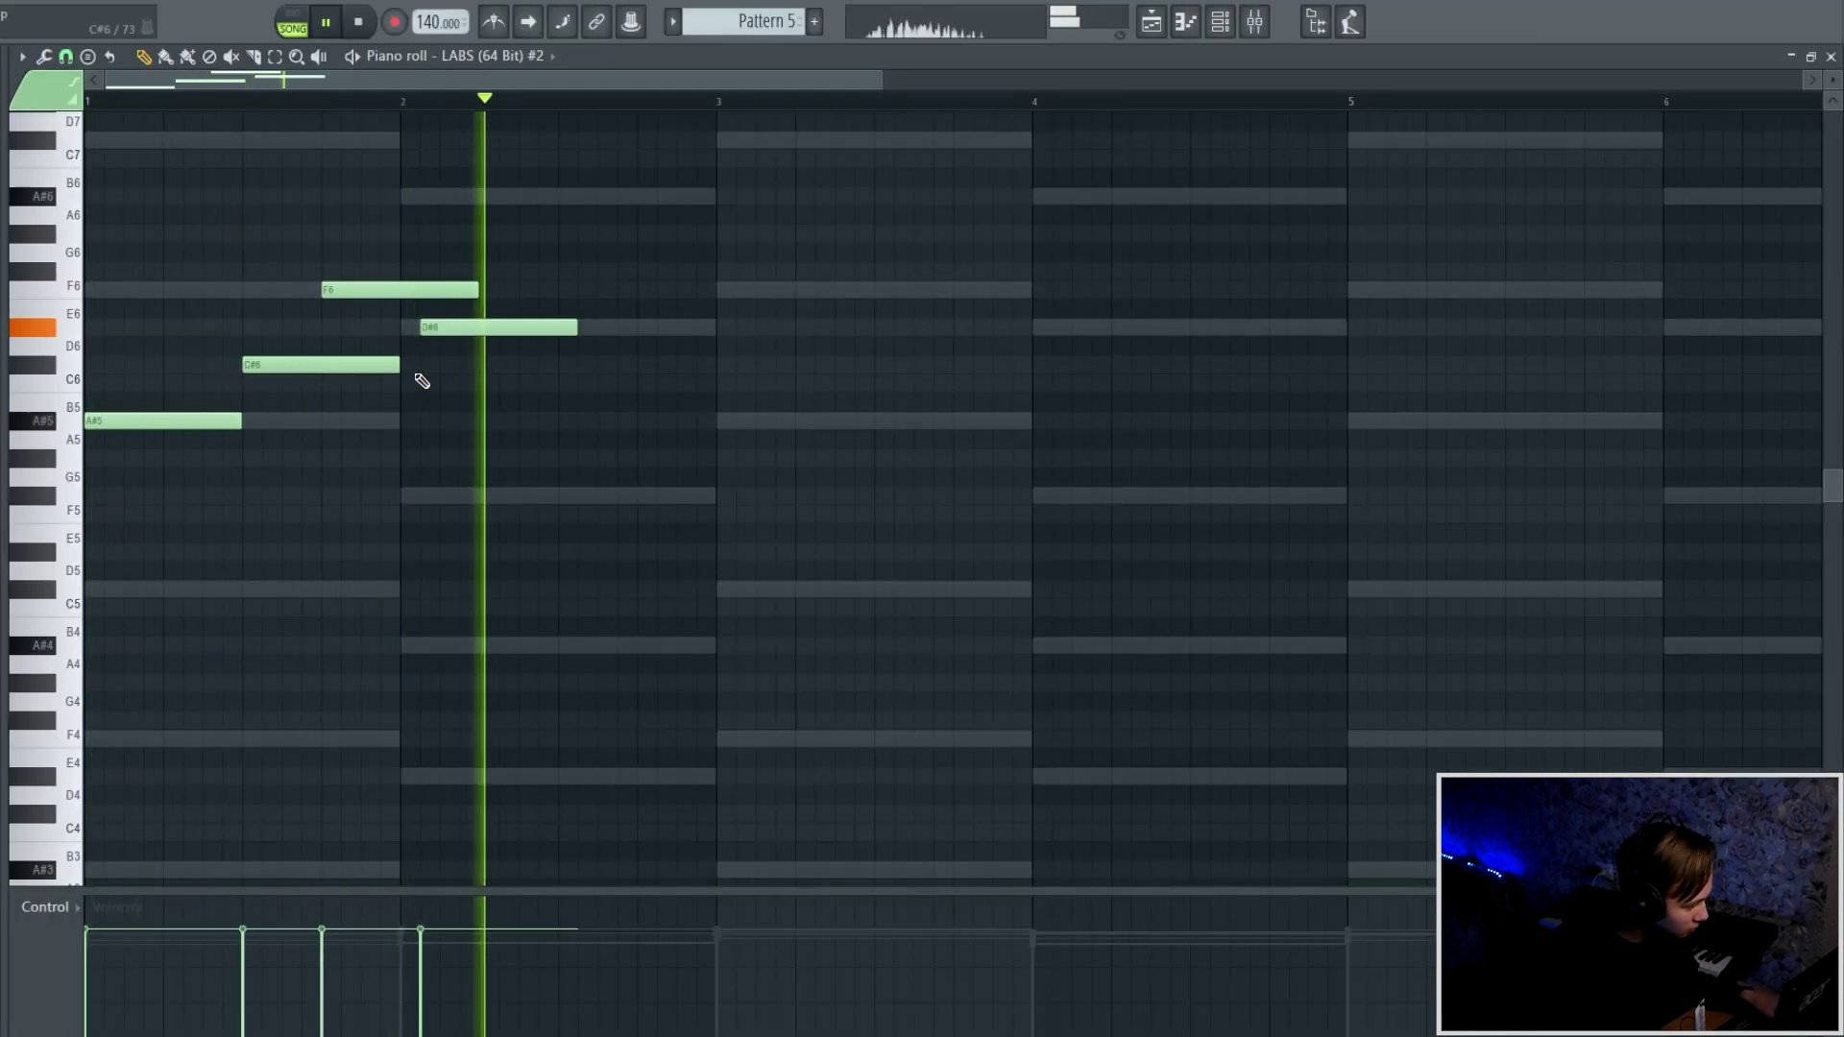
key("space")
- Duplicate the four-note lead melody with the copy starting at bar 3, repeat it to fill eight bars, and listen
scroll(498, 421, "down", 3)
key("ctrl+b")
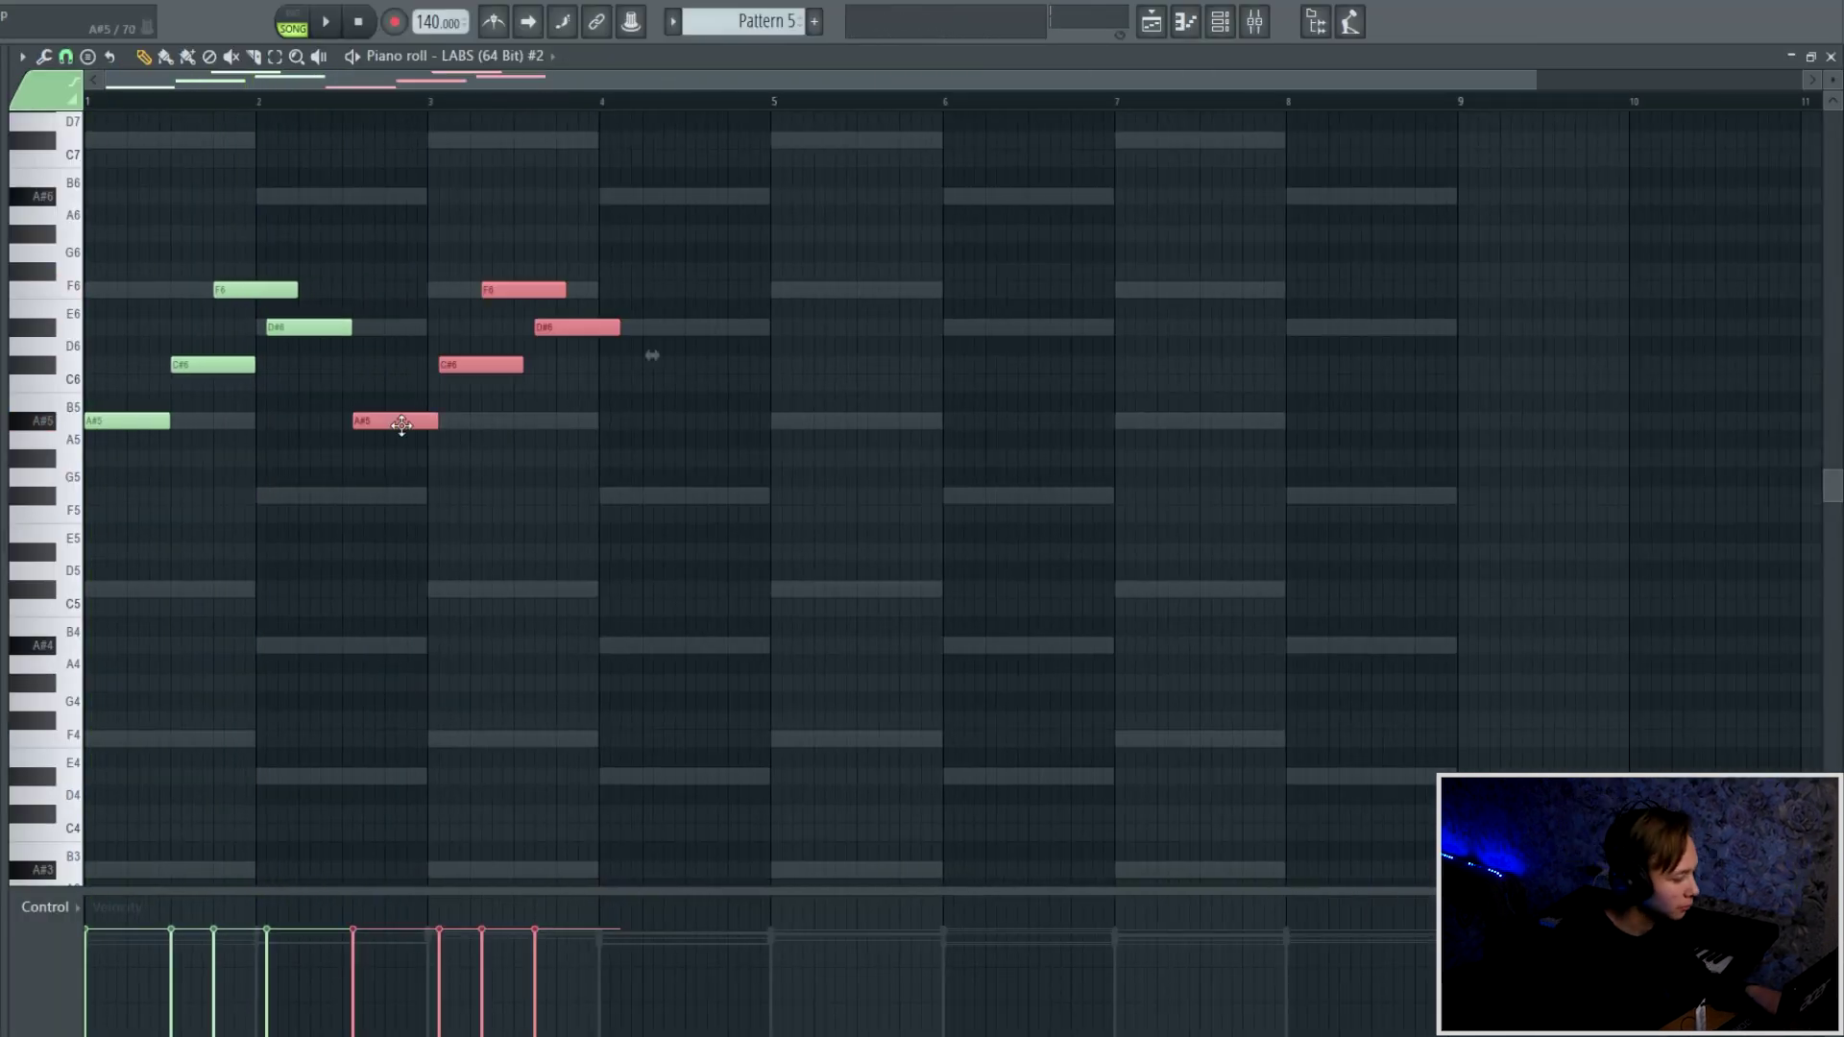
left_click_drag(406, 421, 467, 420)
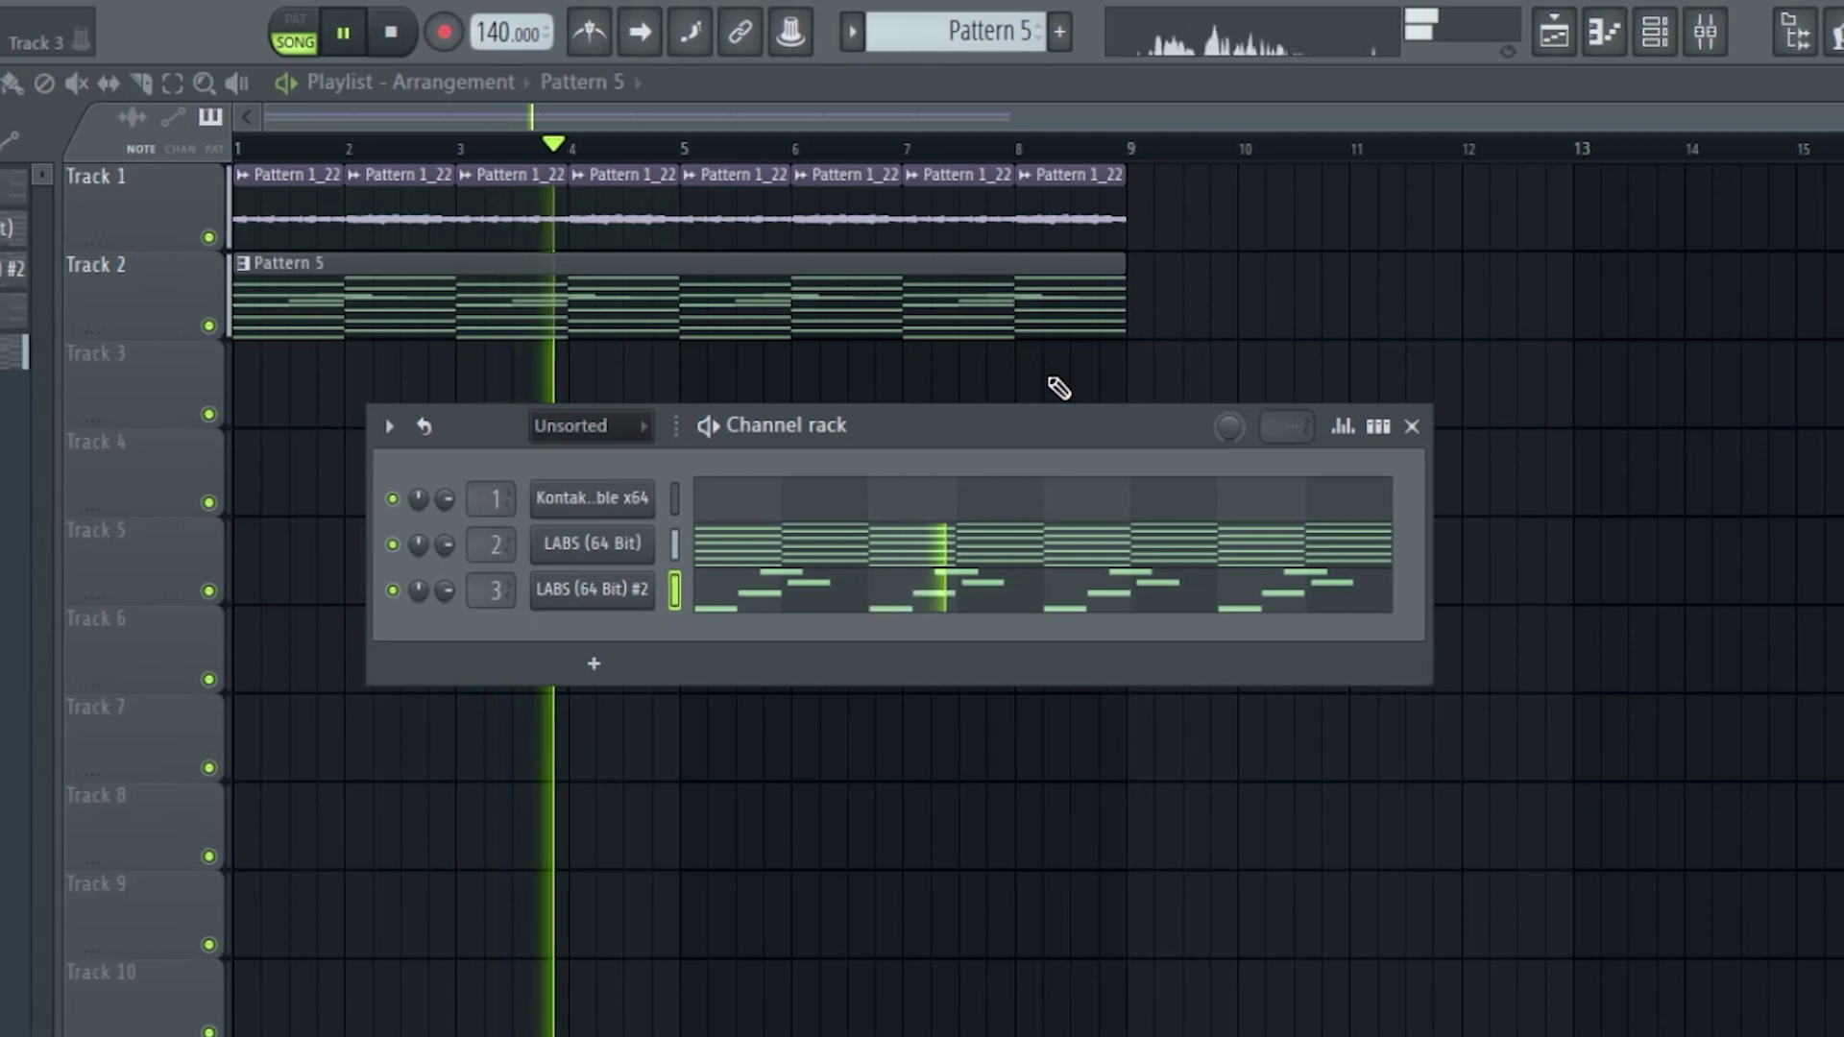
key("space")
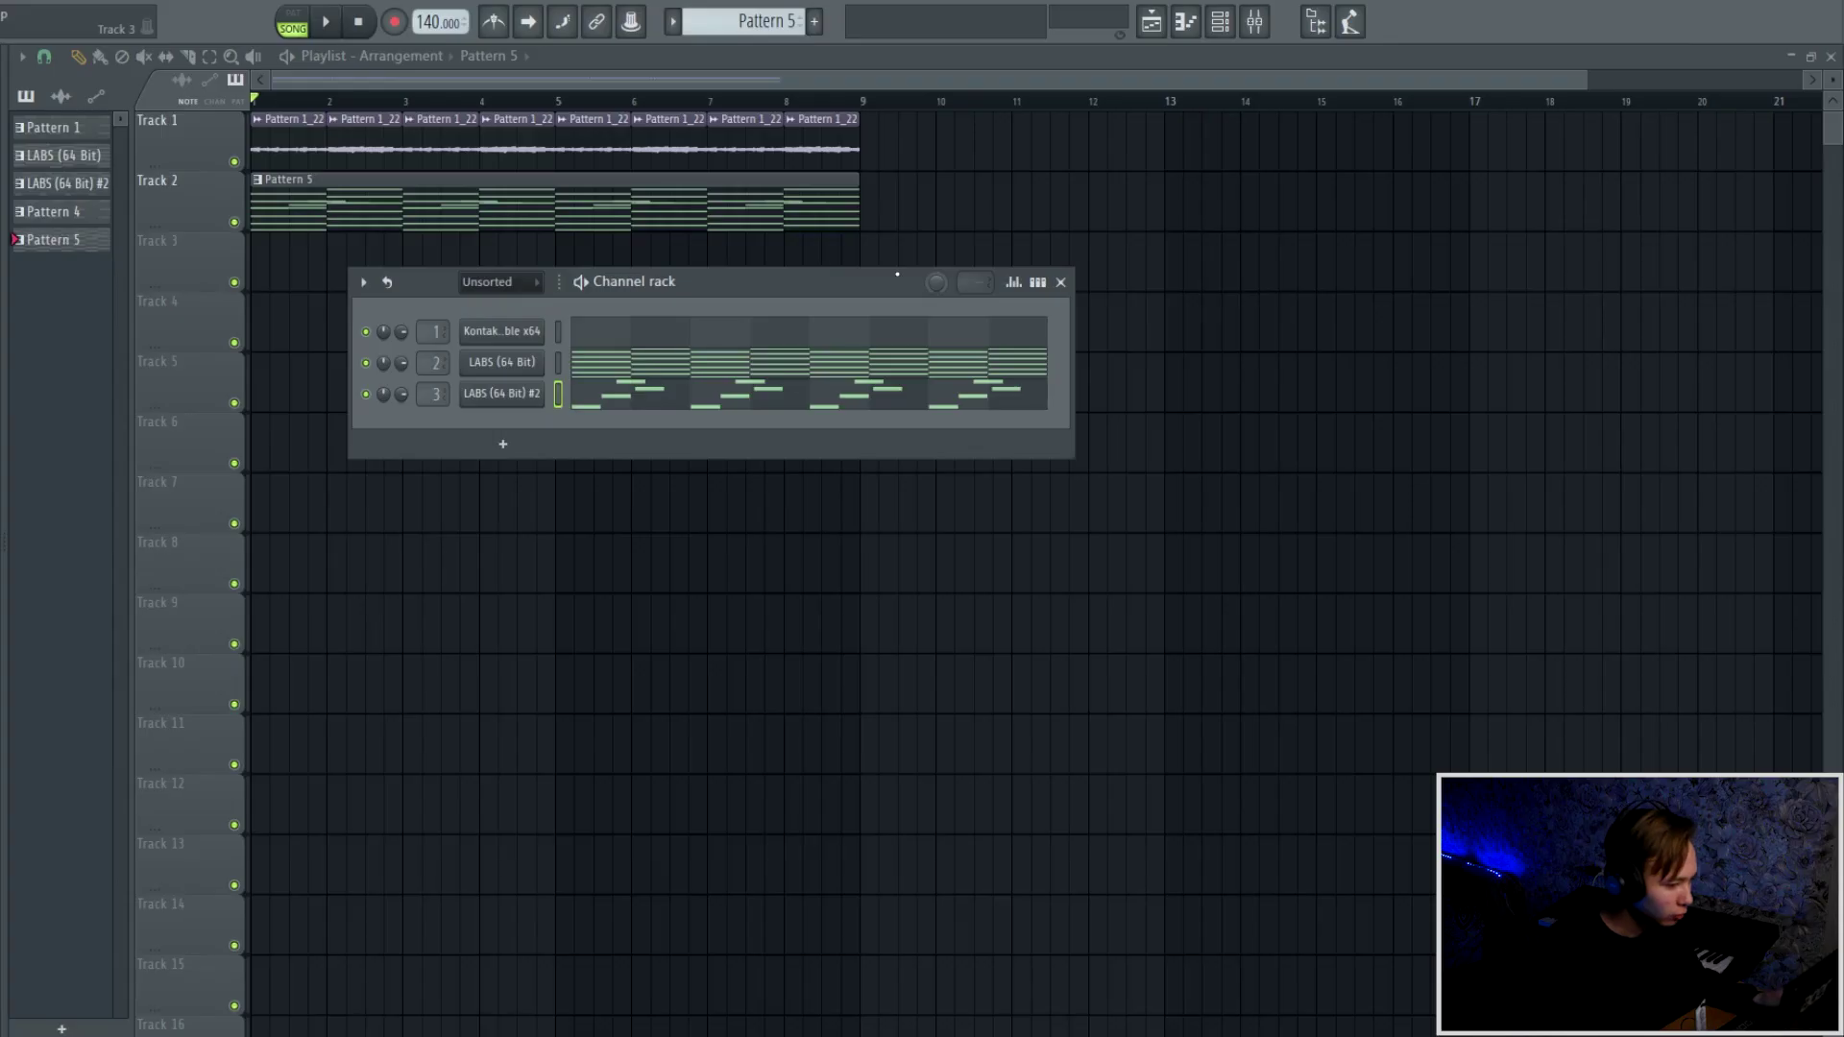
- Close the channel rack and split Pattern 5 by channel into separate patterns
left_click(1062, 281)
left_click(764, 23)
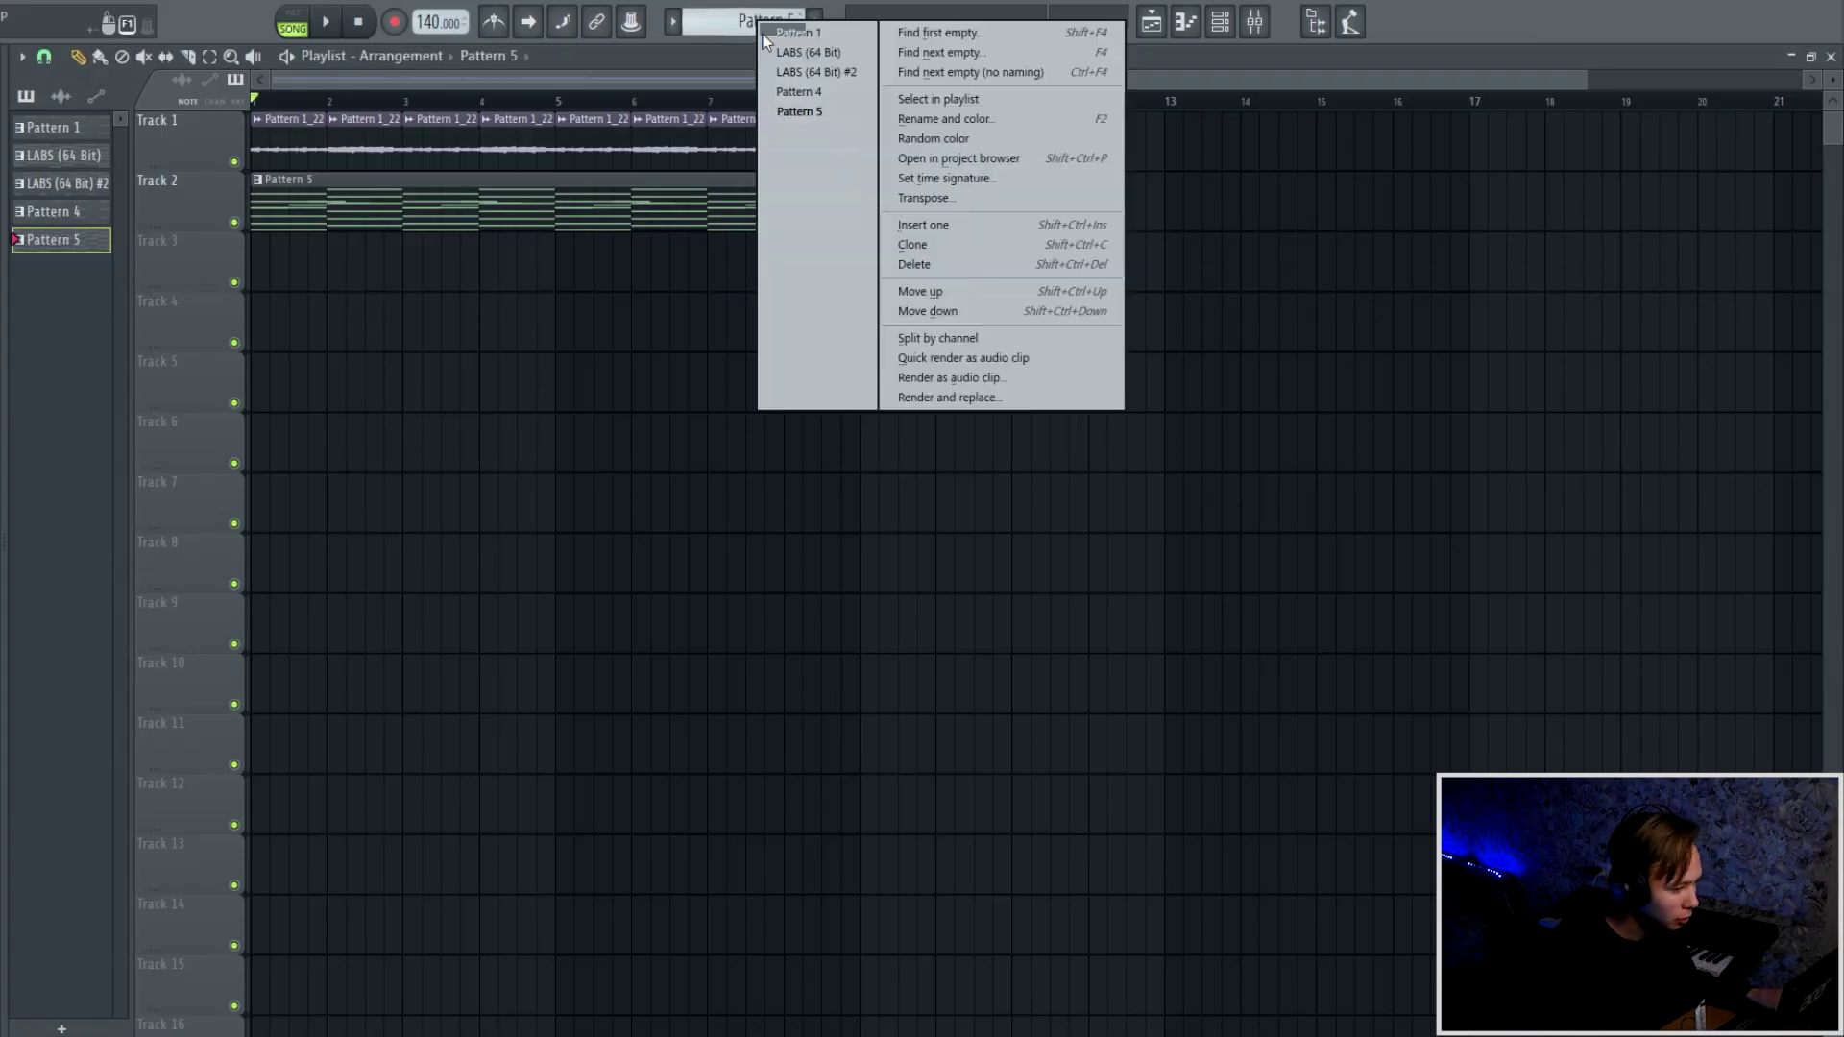
left_click(962, 346)
- Duplicate all playlist clips into bars 9 to 16
key("ctrl+a")
key("ctrl+b")
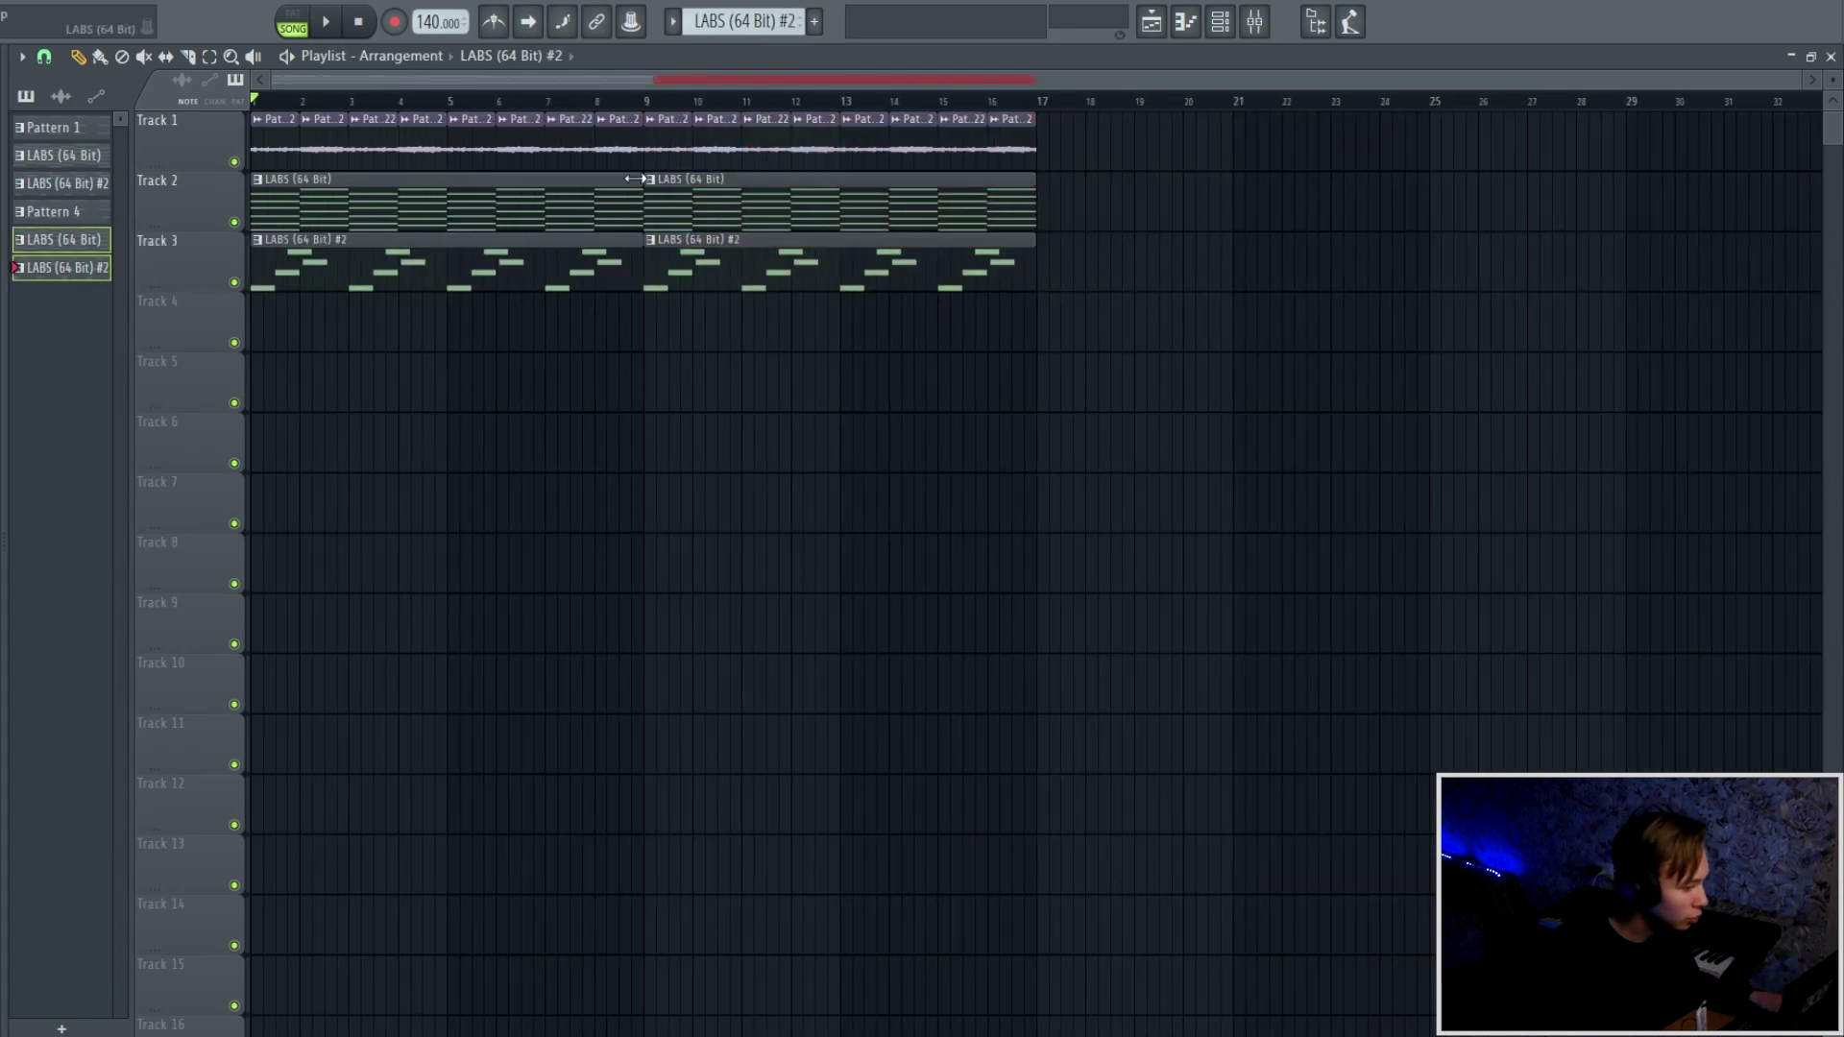
double_click(670, 143)
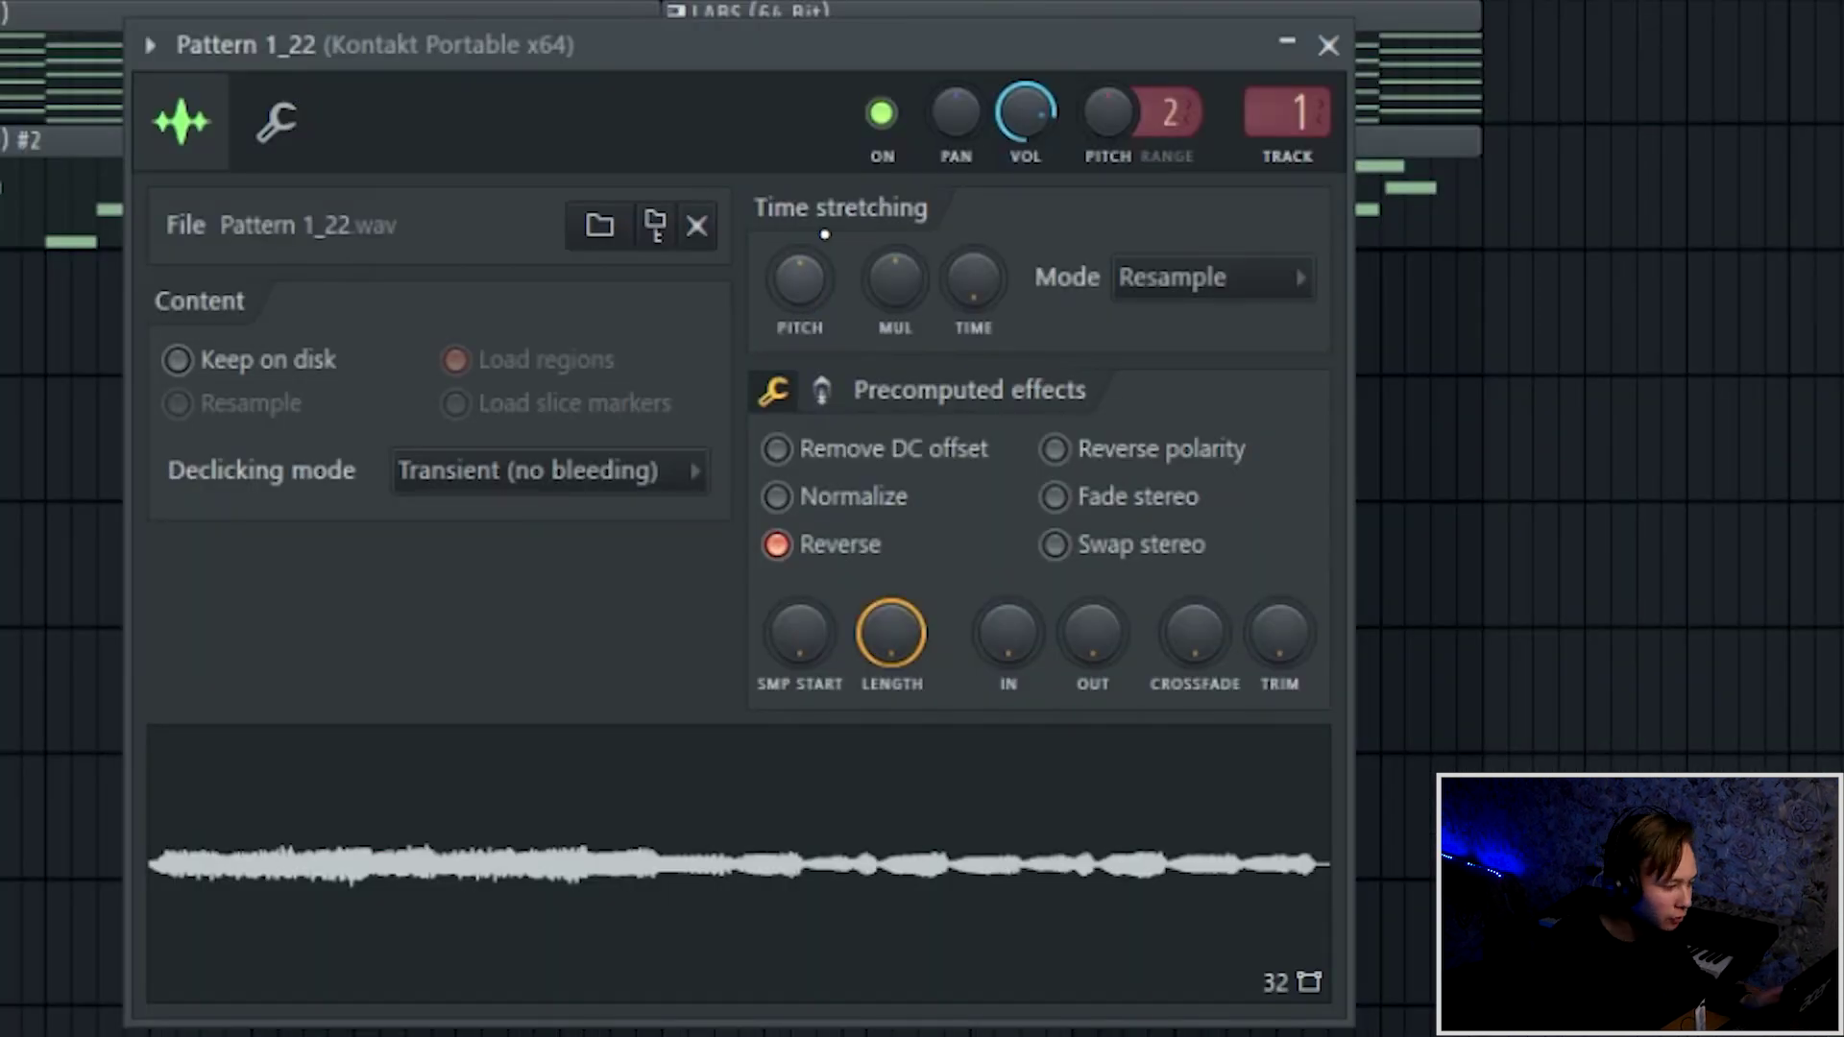
left_click(1328, 45)
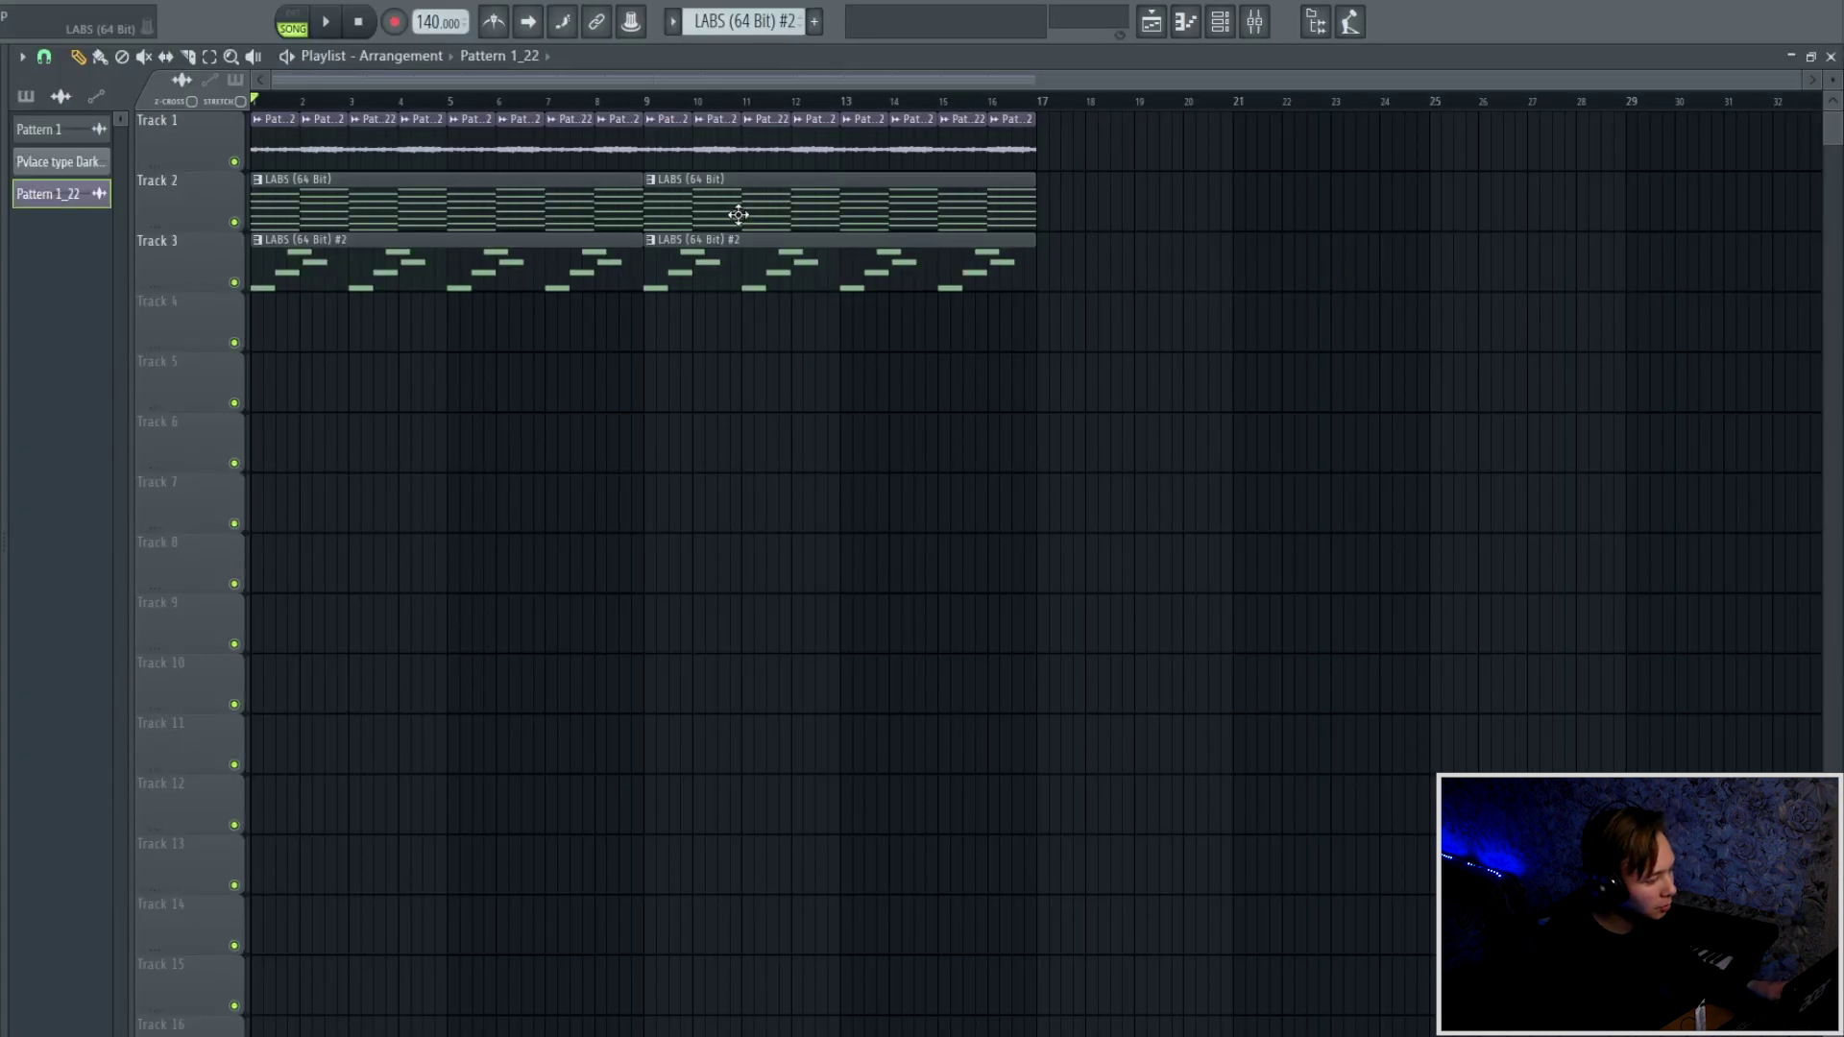
- Remove the LABS chord and lead clips from bars 9 to 16 while auditioning the arrangement with and without the chords
right_click(733, 209)
right_click(717, 260)
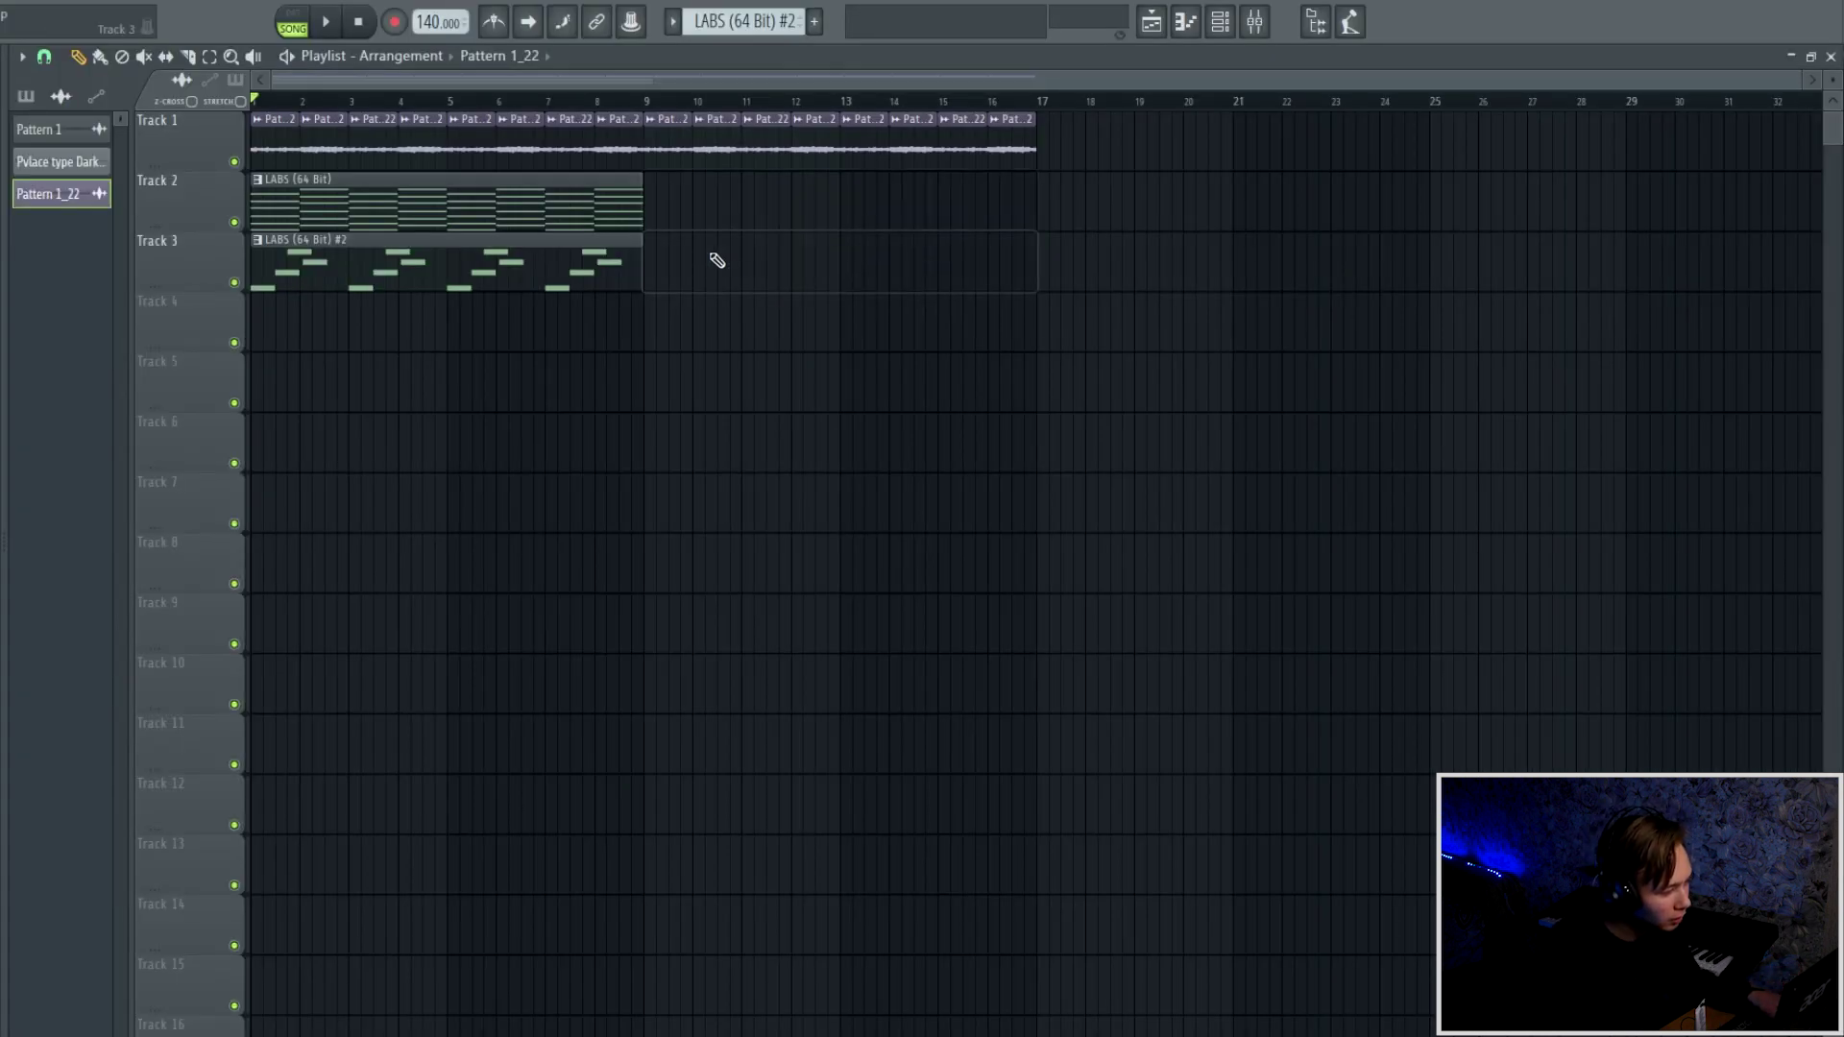
left_click(662, 228)
key("space")
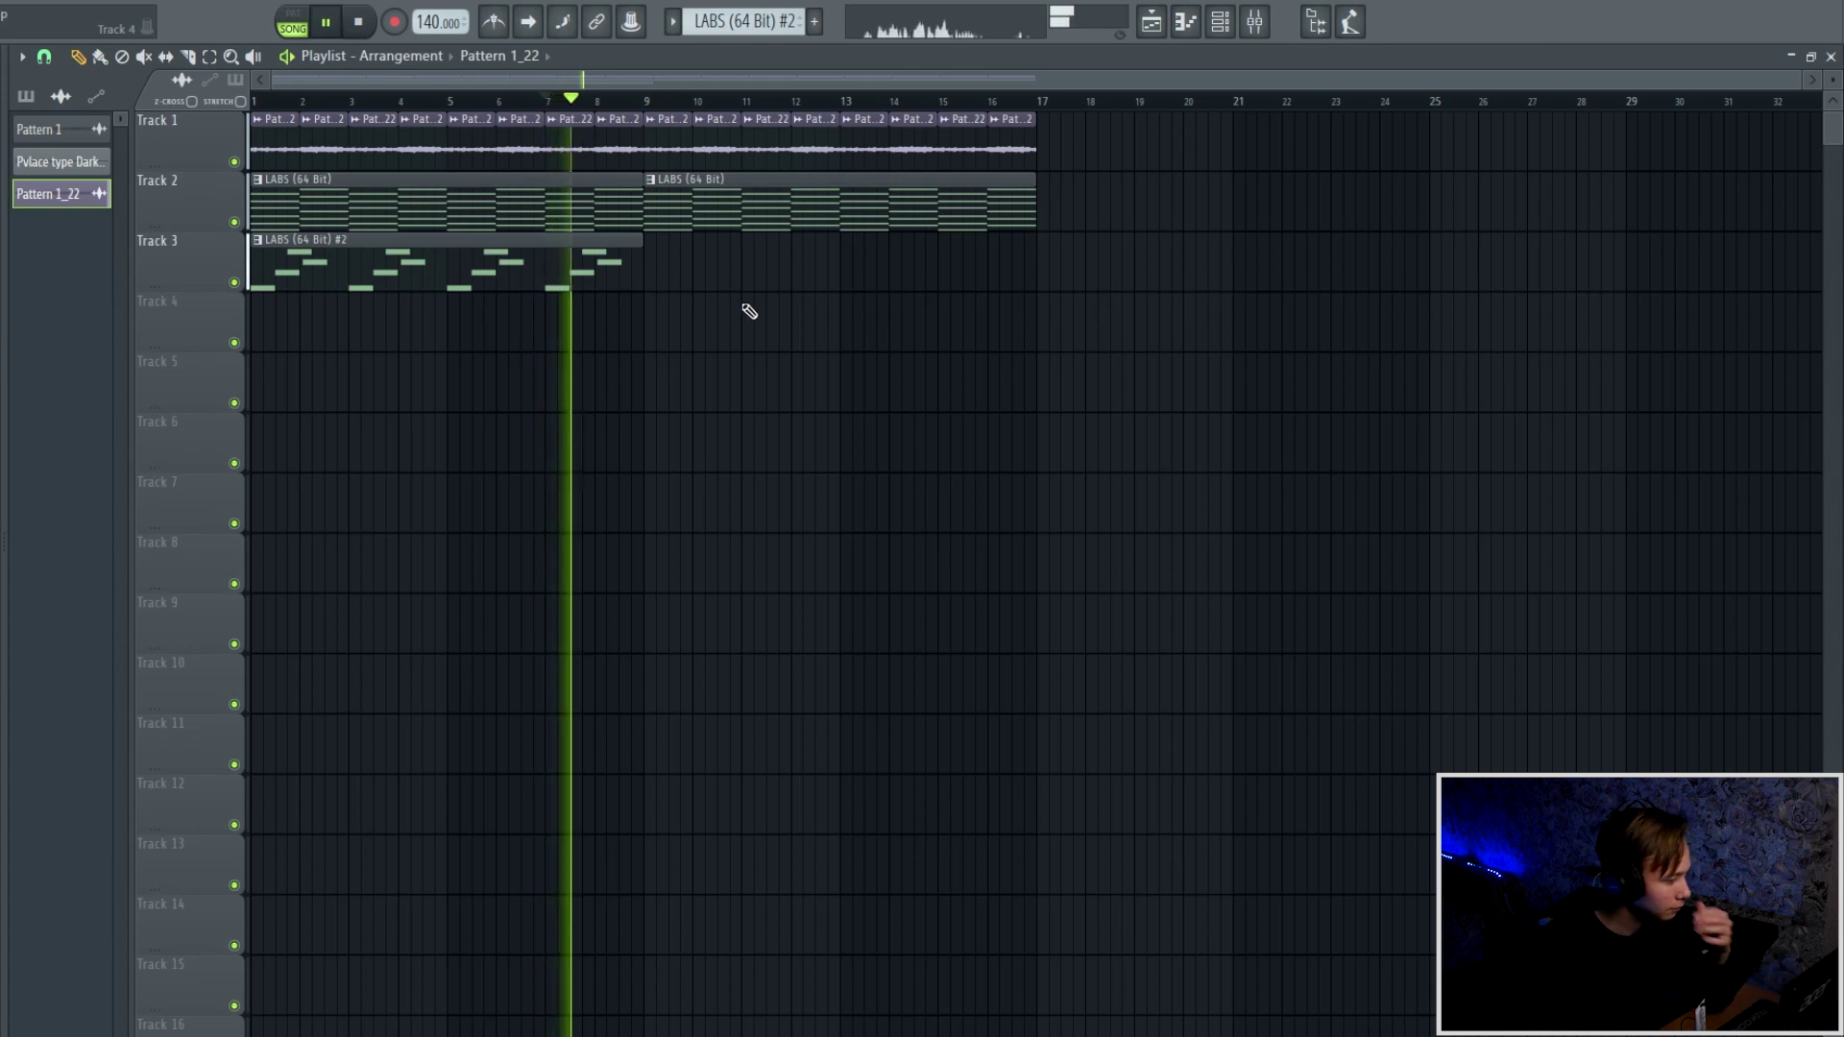
right_click(734, 227)
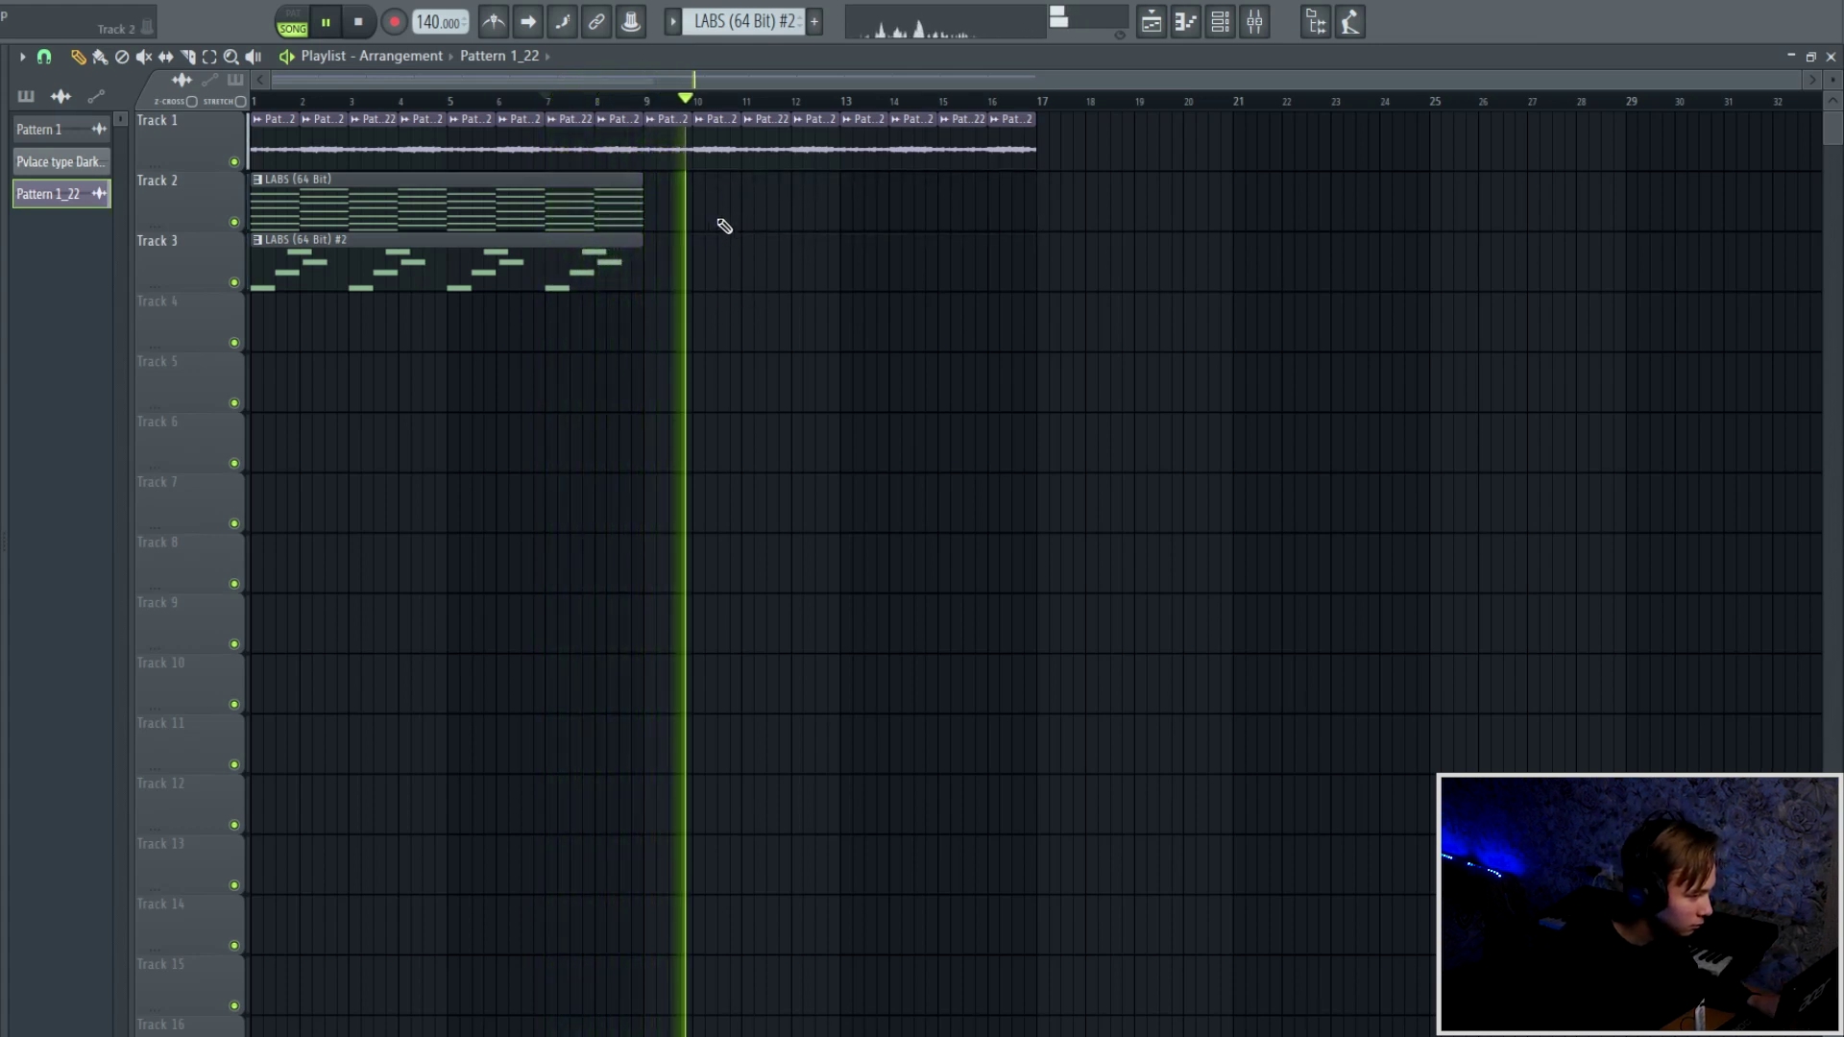
- Copy both LABS clips to bar 17, duplicate the guitar clips into bars 17 to 24, and play from bar 17
left_click_drag(722, 228, 557, 343)
left_click_drag(494, 193, 1243, 207)
left_click_drag(1143, 144, 679, 113)
key("ctrl+b")
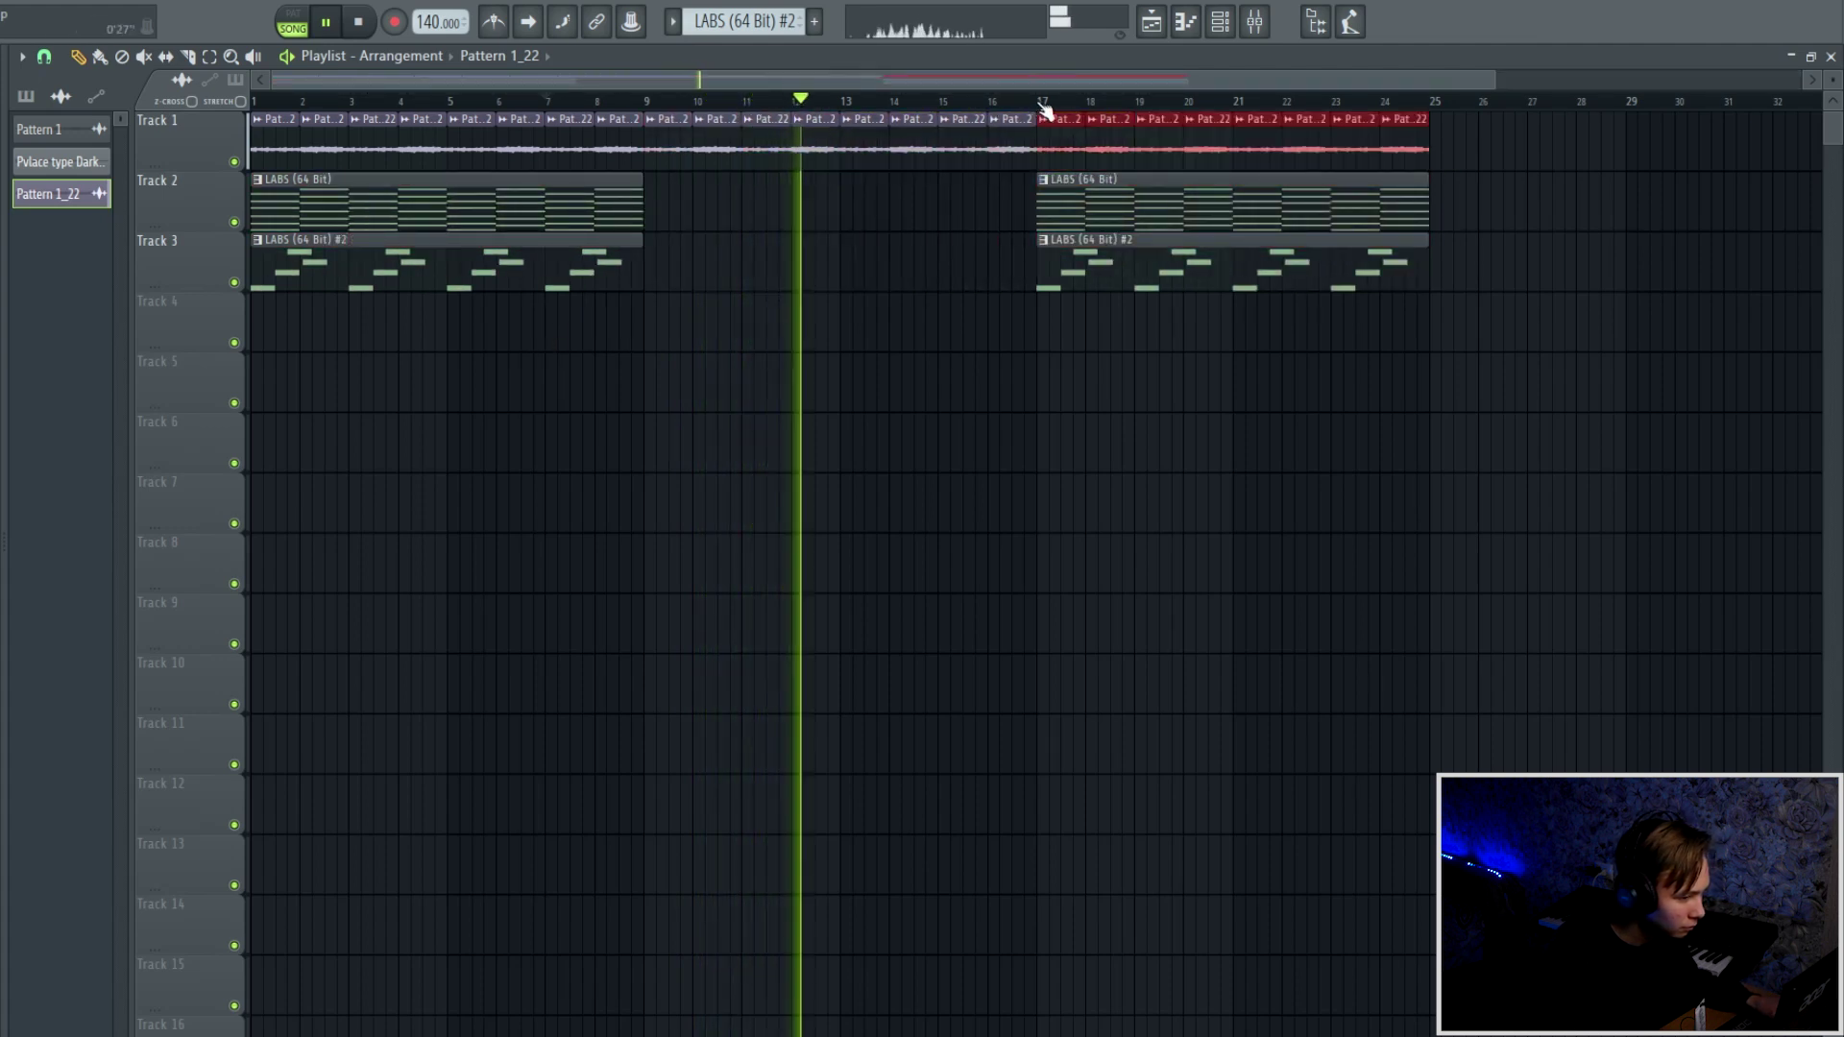
left_click(1041, 104)
left_click(1020, 325)
- Duplicate the guitar clips and the LABS chord clip into bars 25 to 32 and play from bar 25
scroll(976, 338, "down", 2)
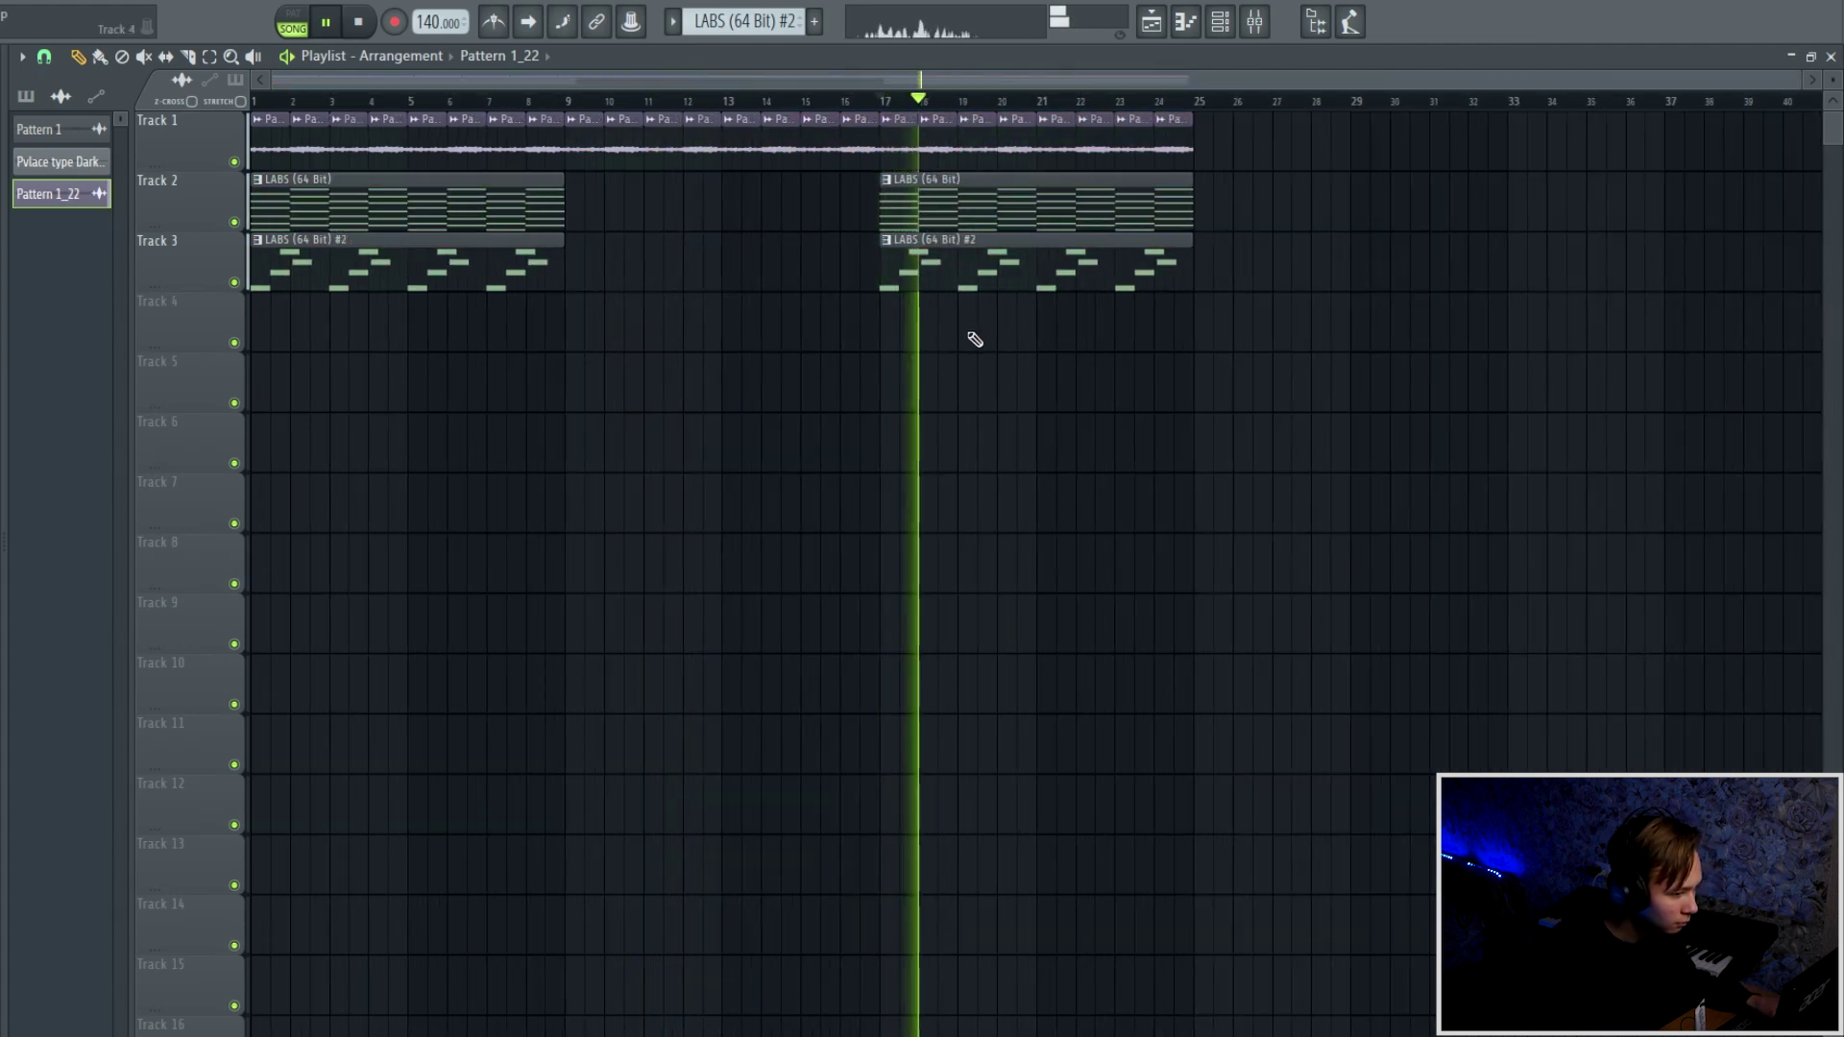
left_click_drag(1256, 227, 914, 111)
key("ctrl+b")
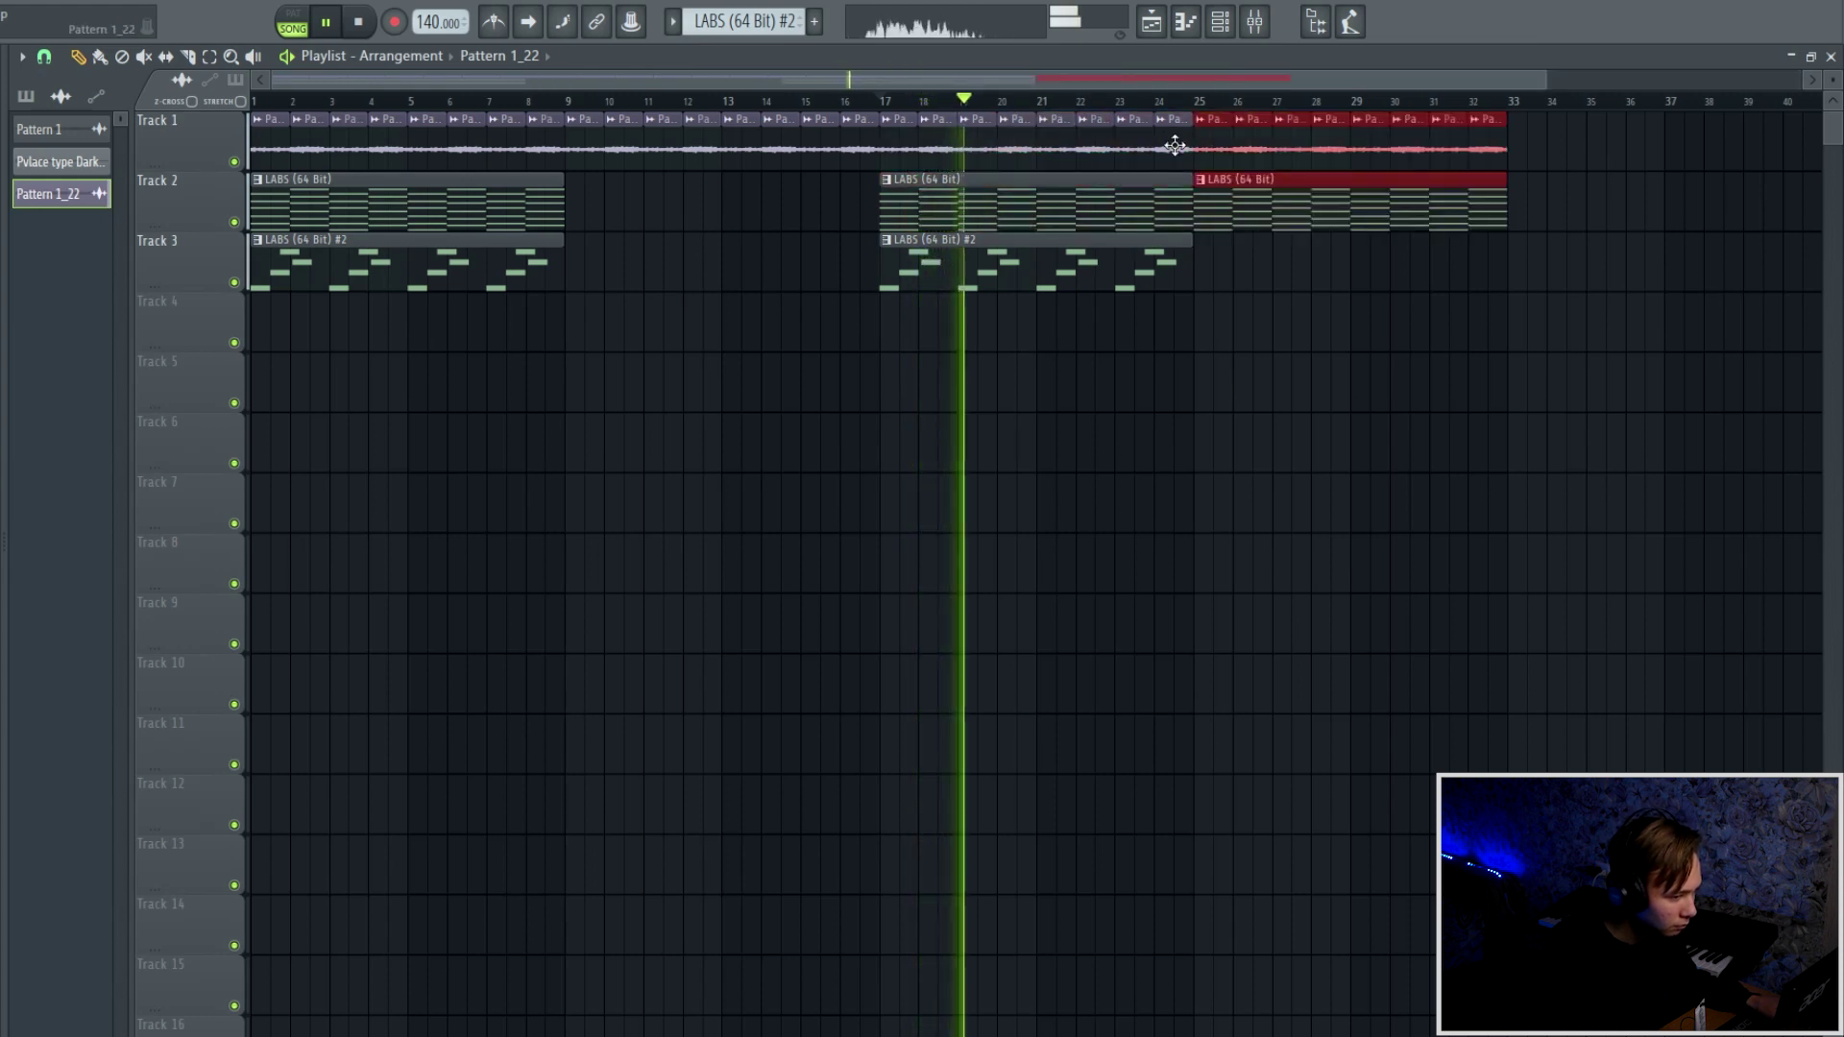
left_click(1199, 101)
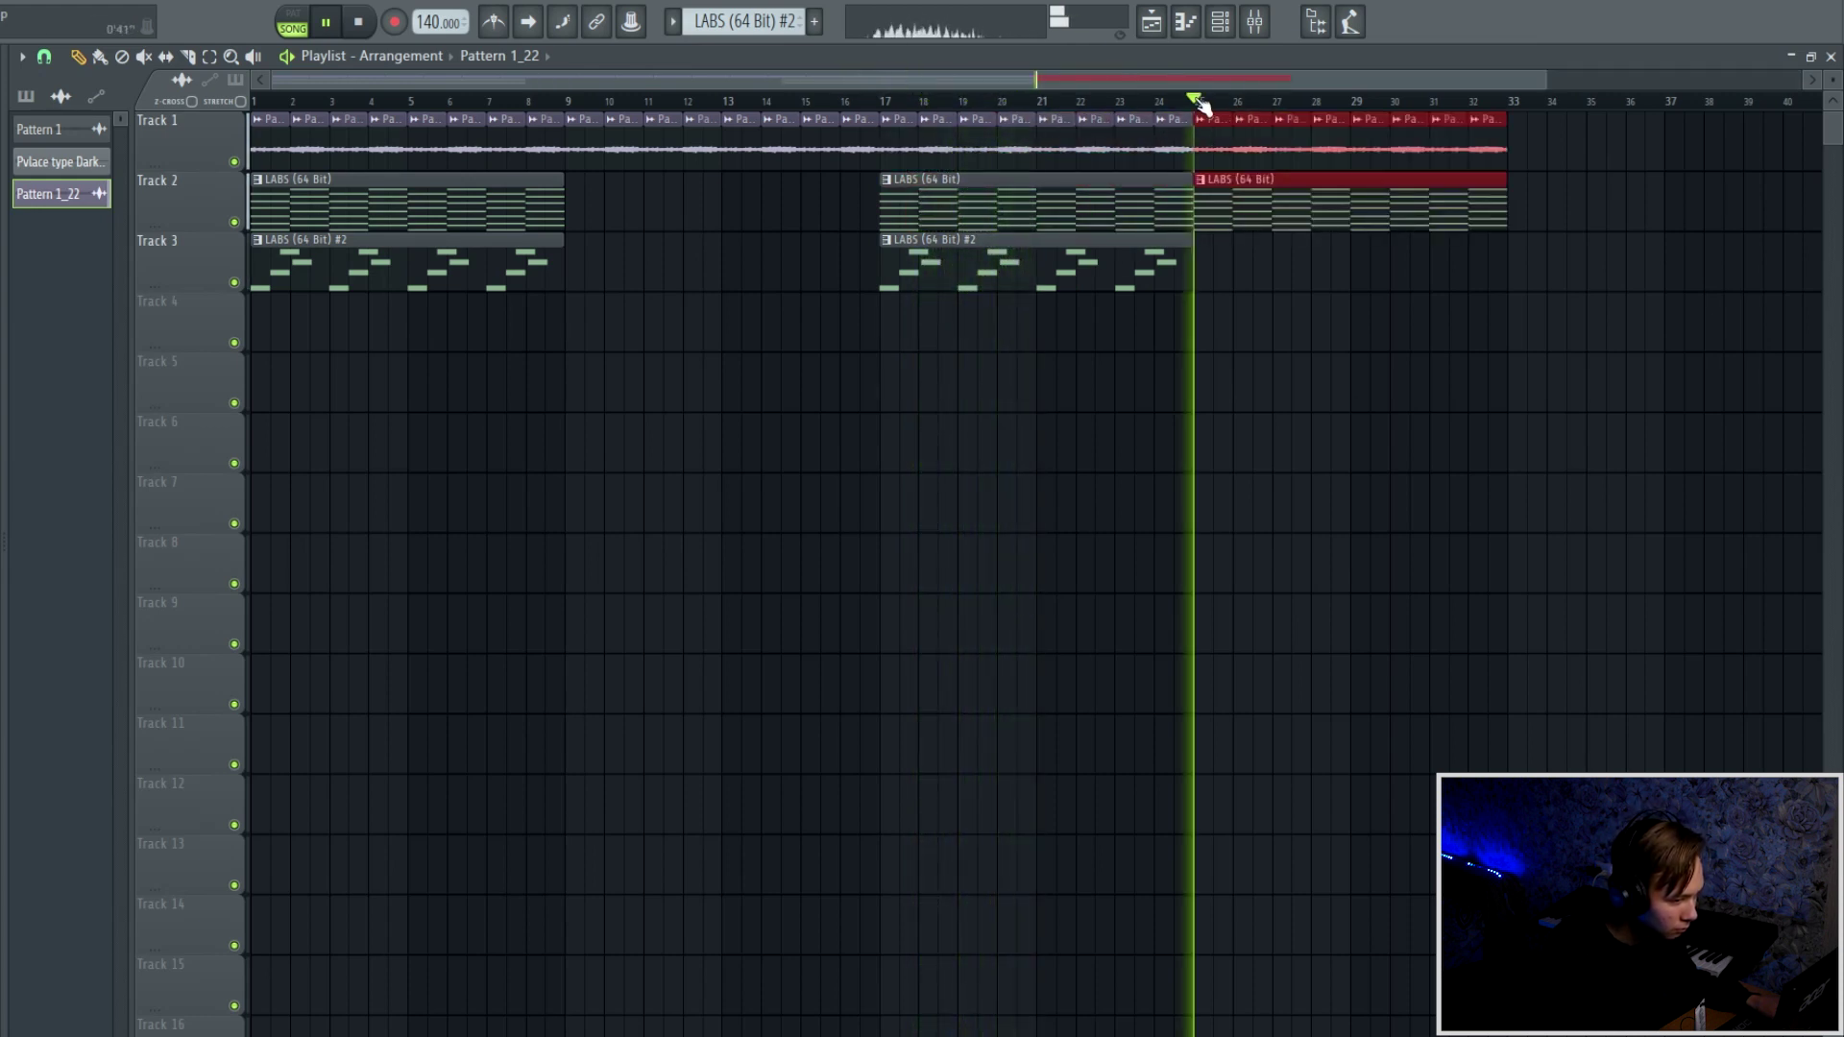
- Delete the guitar clips from bars 29 to 32 on Track 1 and stop playback
left_click(1247, 309)
scroll(1248, 308, "down", 2)
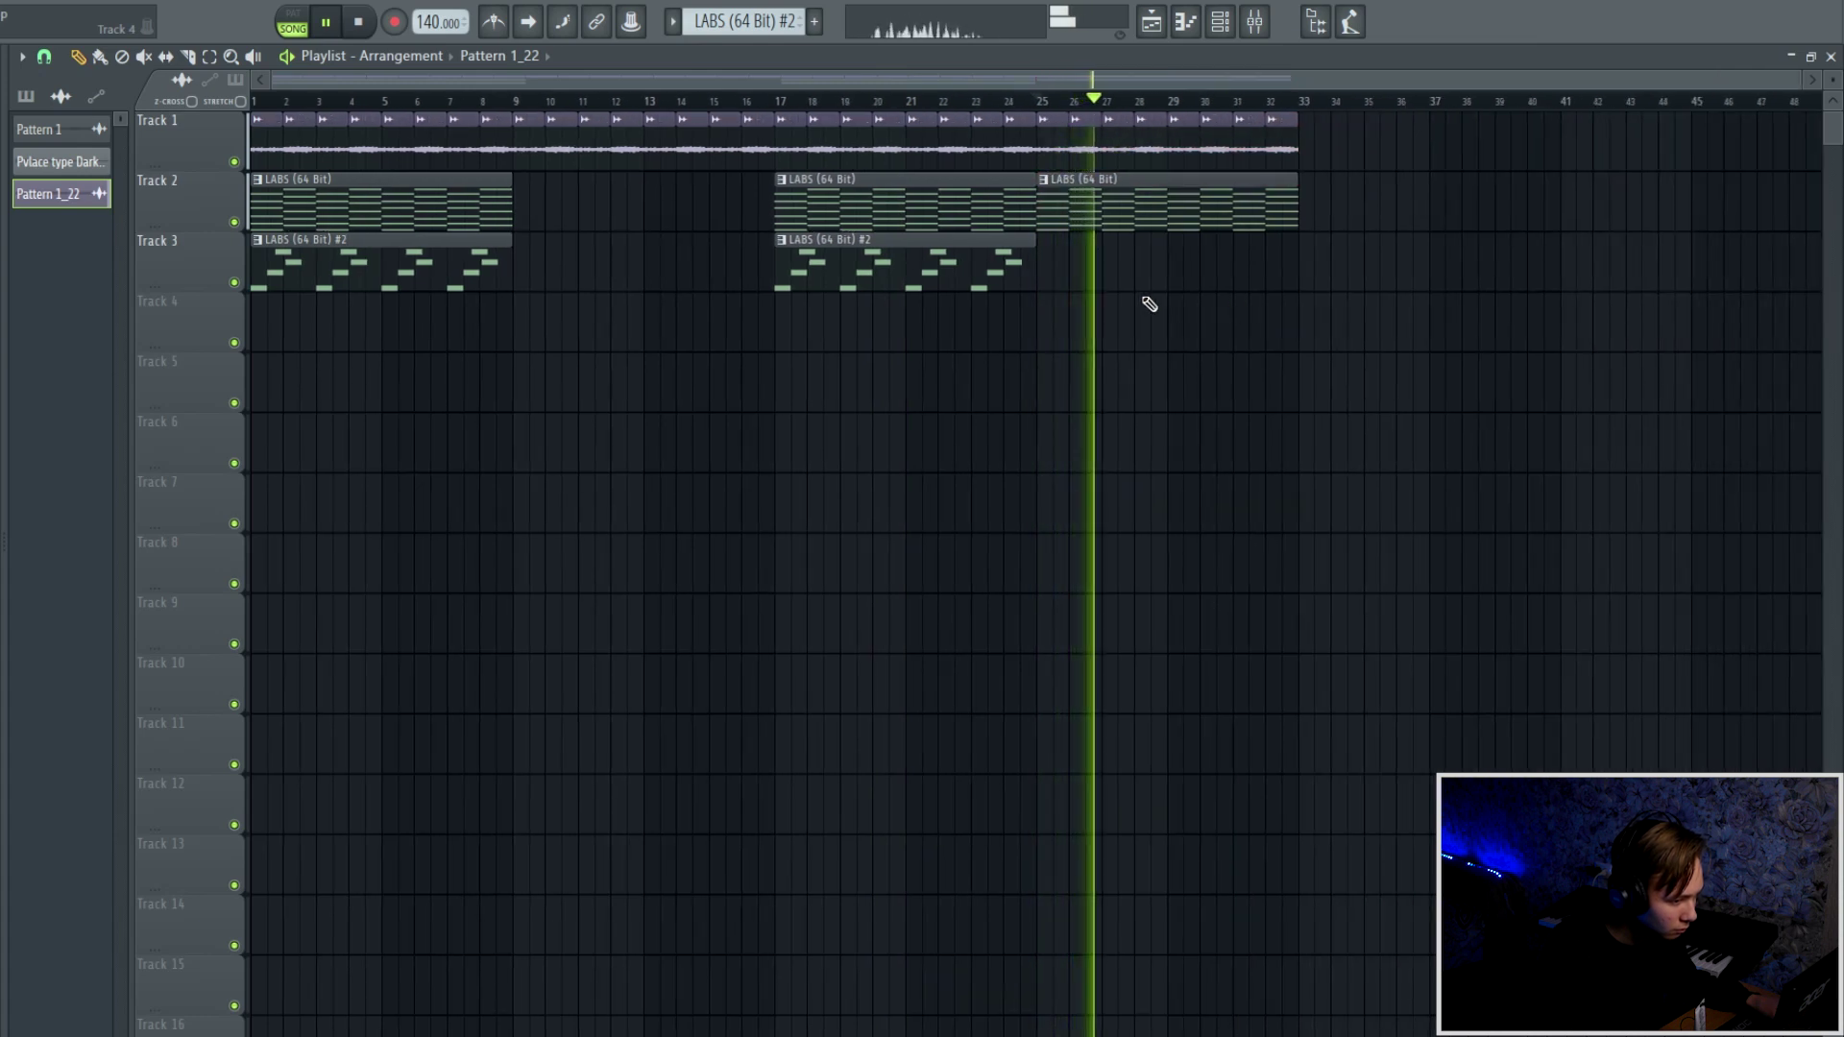
left_click_drag(1299, 158, 1298, 153)
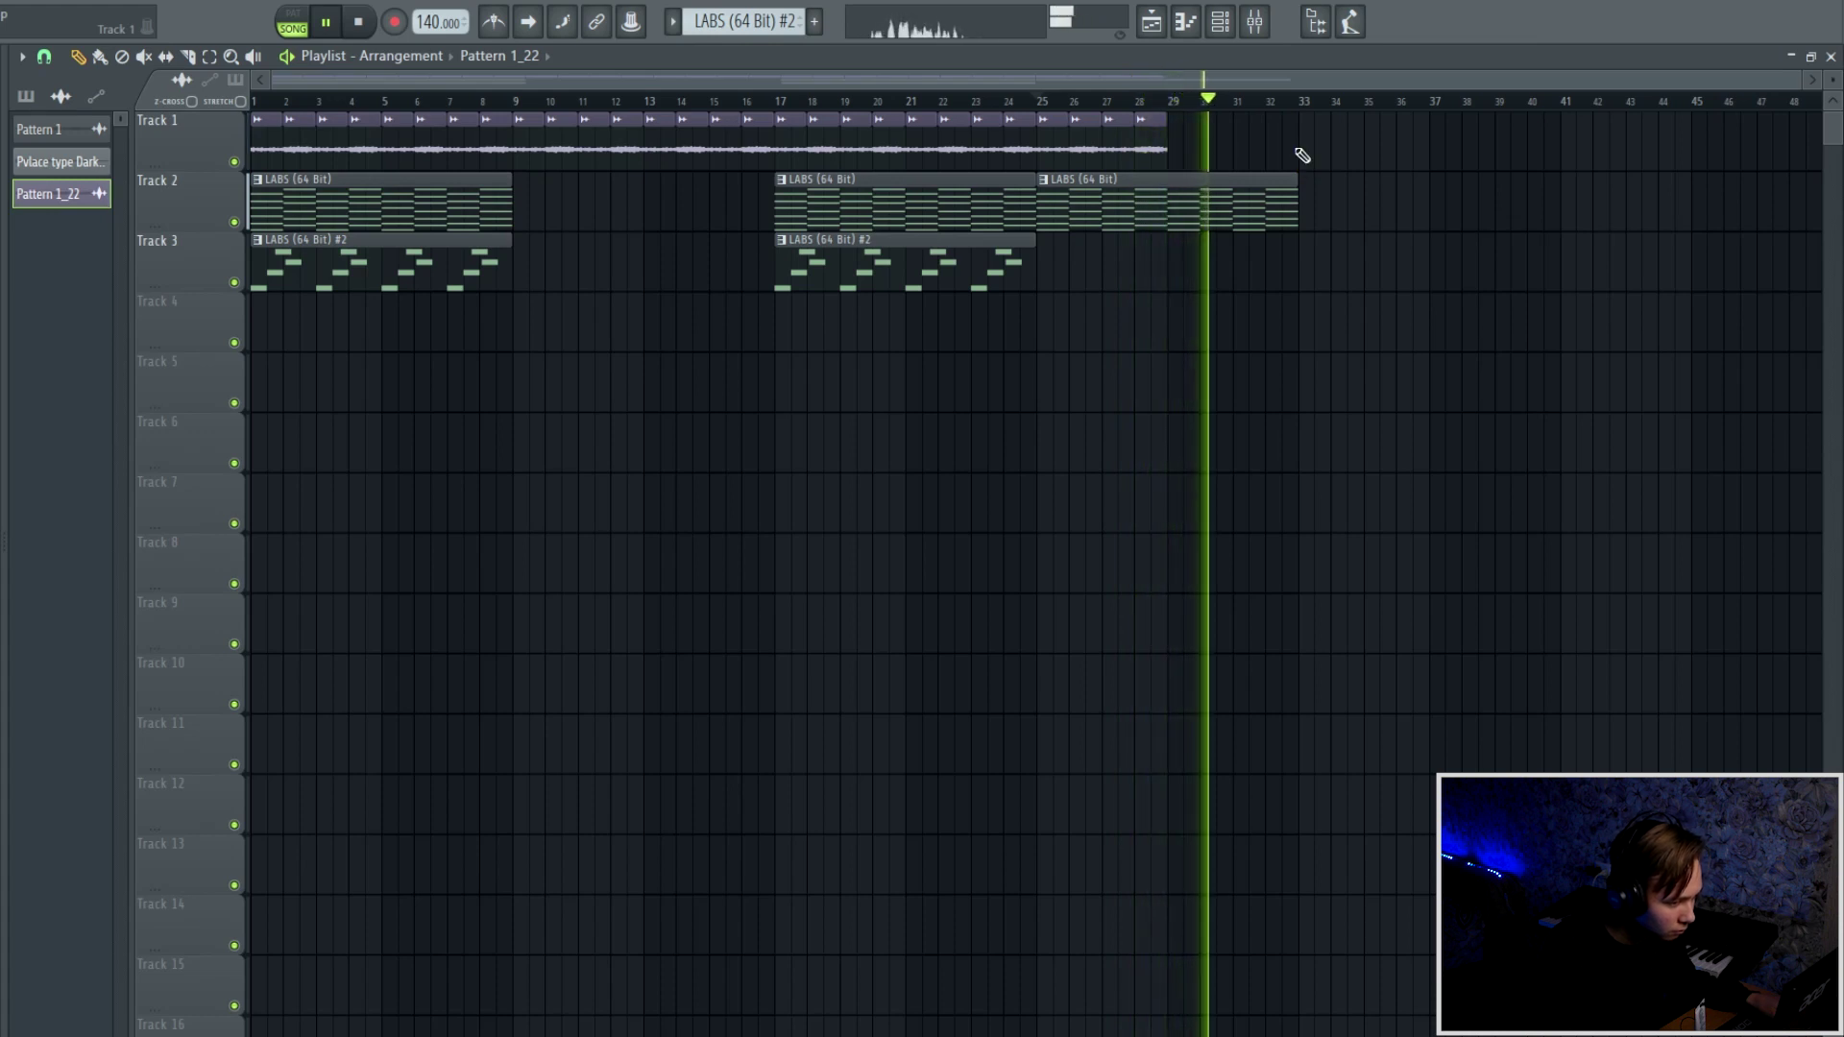
key("space")
- Examine the FabFilter Pro-Q 3 and ValhallaVintageVerb settings on the Kontakt guitar mixer insert and listen to it soloed with the reverb toggled
key("F9")
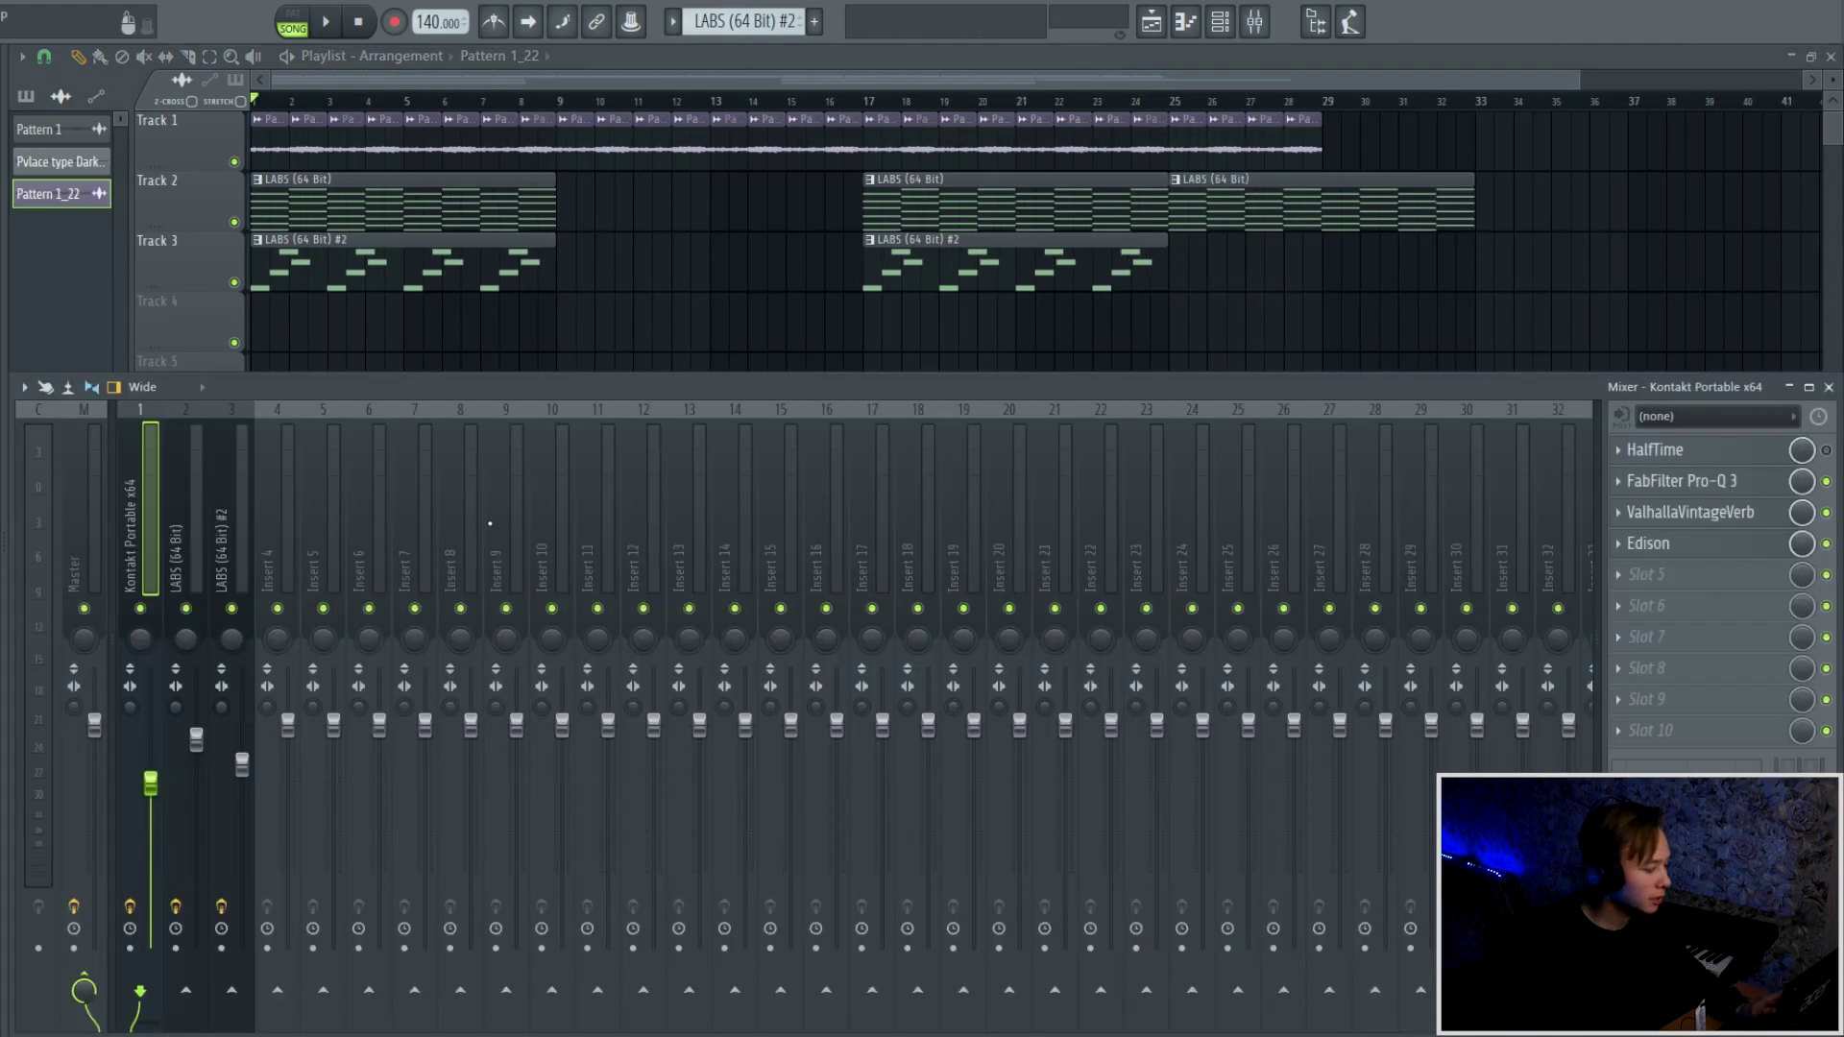
left_click(1668, 485)
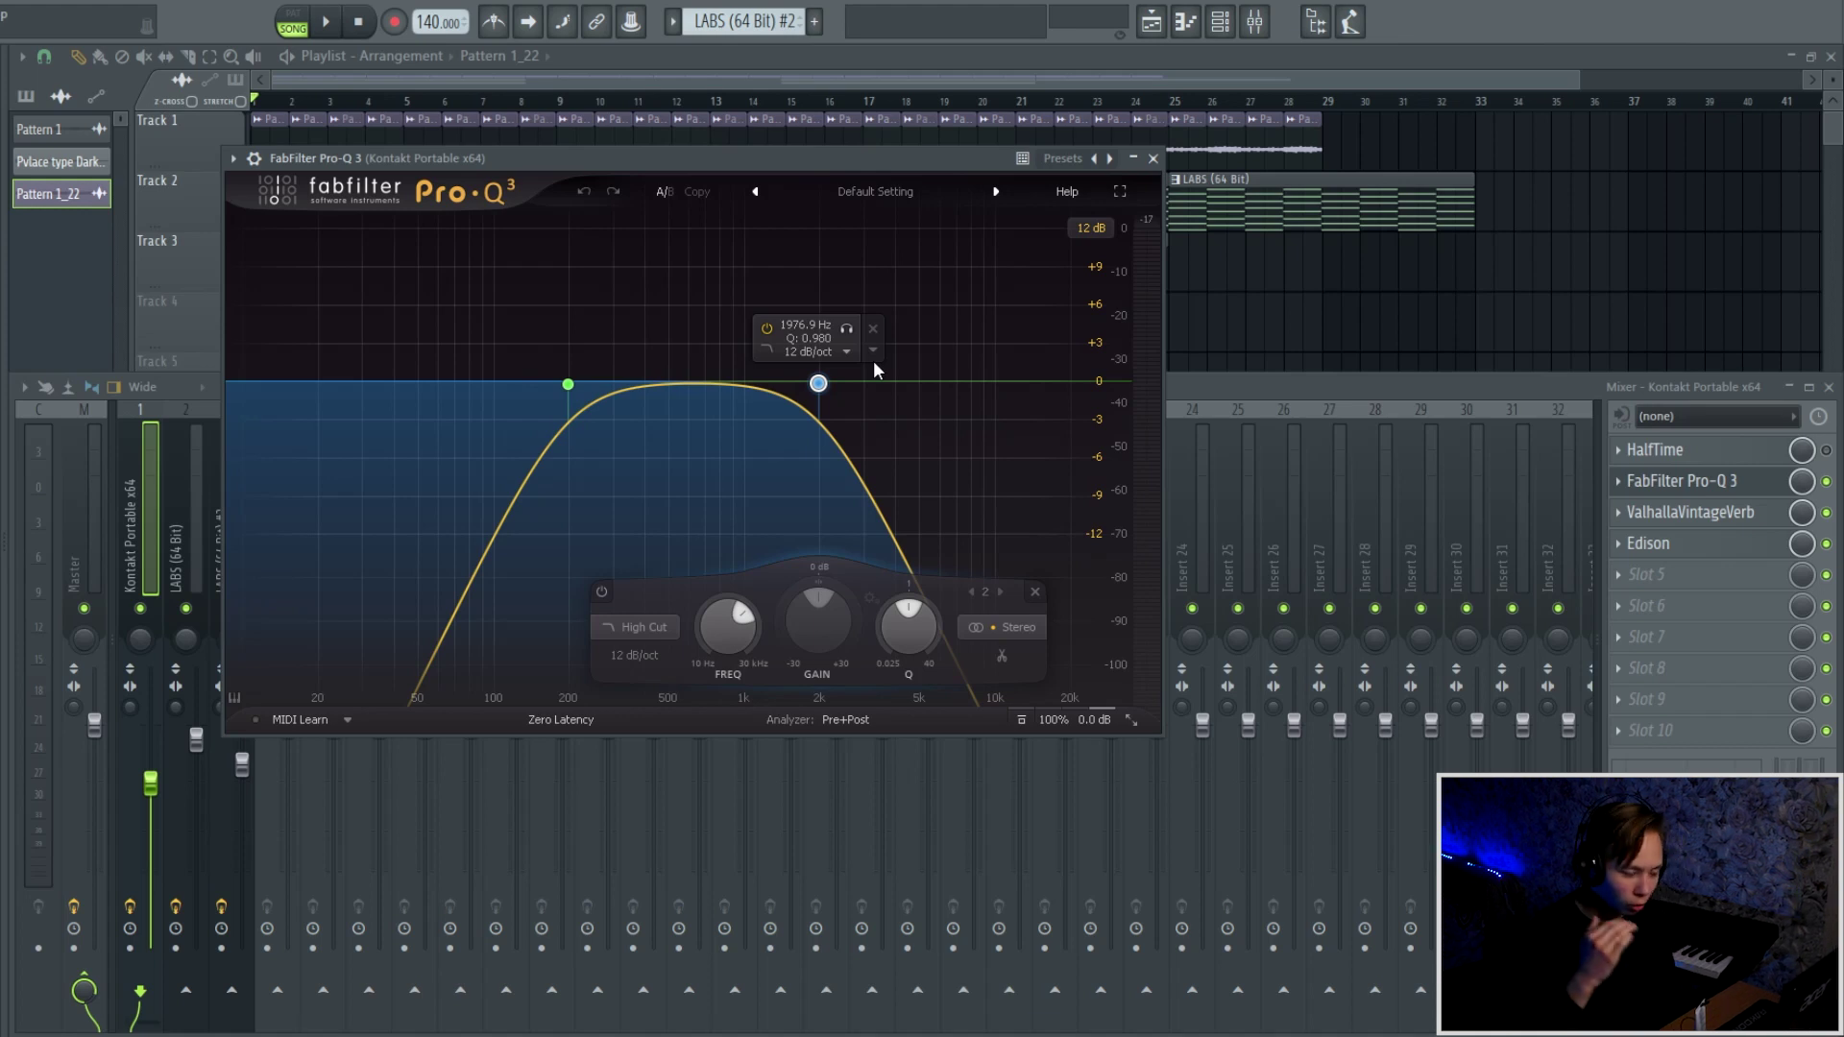
left_click(568, 384)
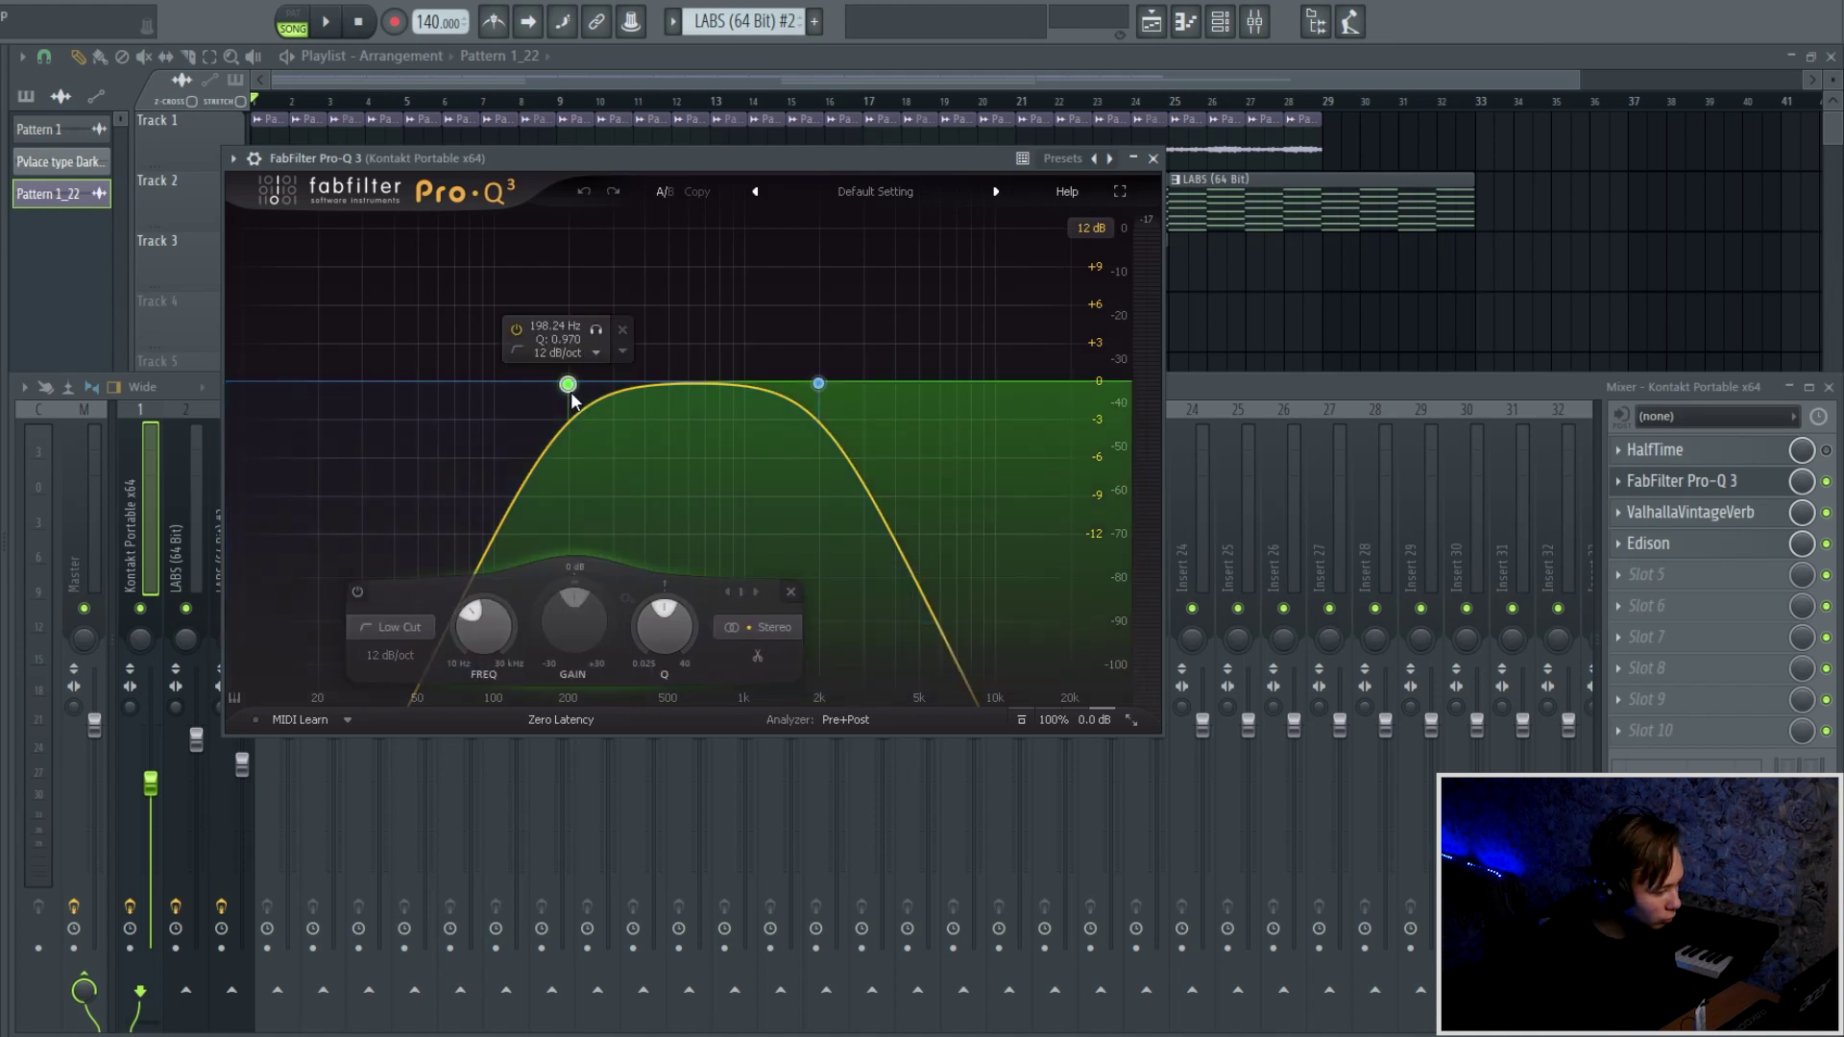
left_click(1149, 159)
left_click(1690, 512)
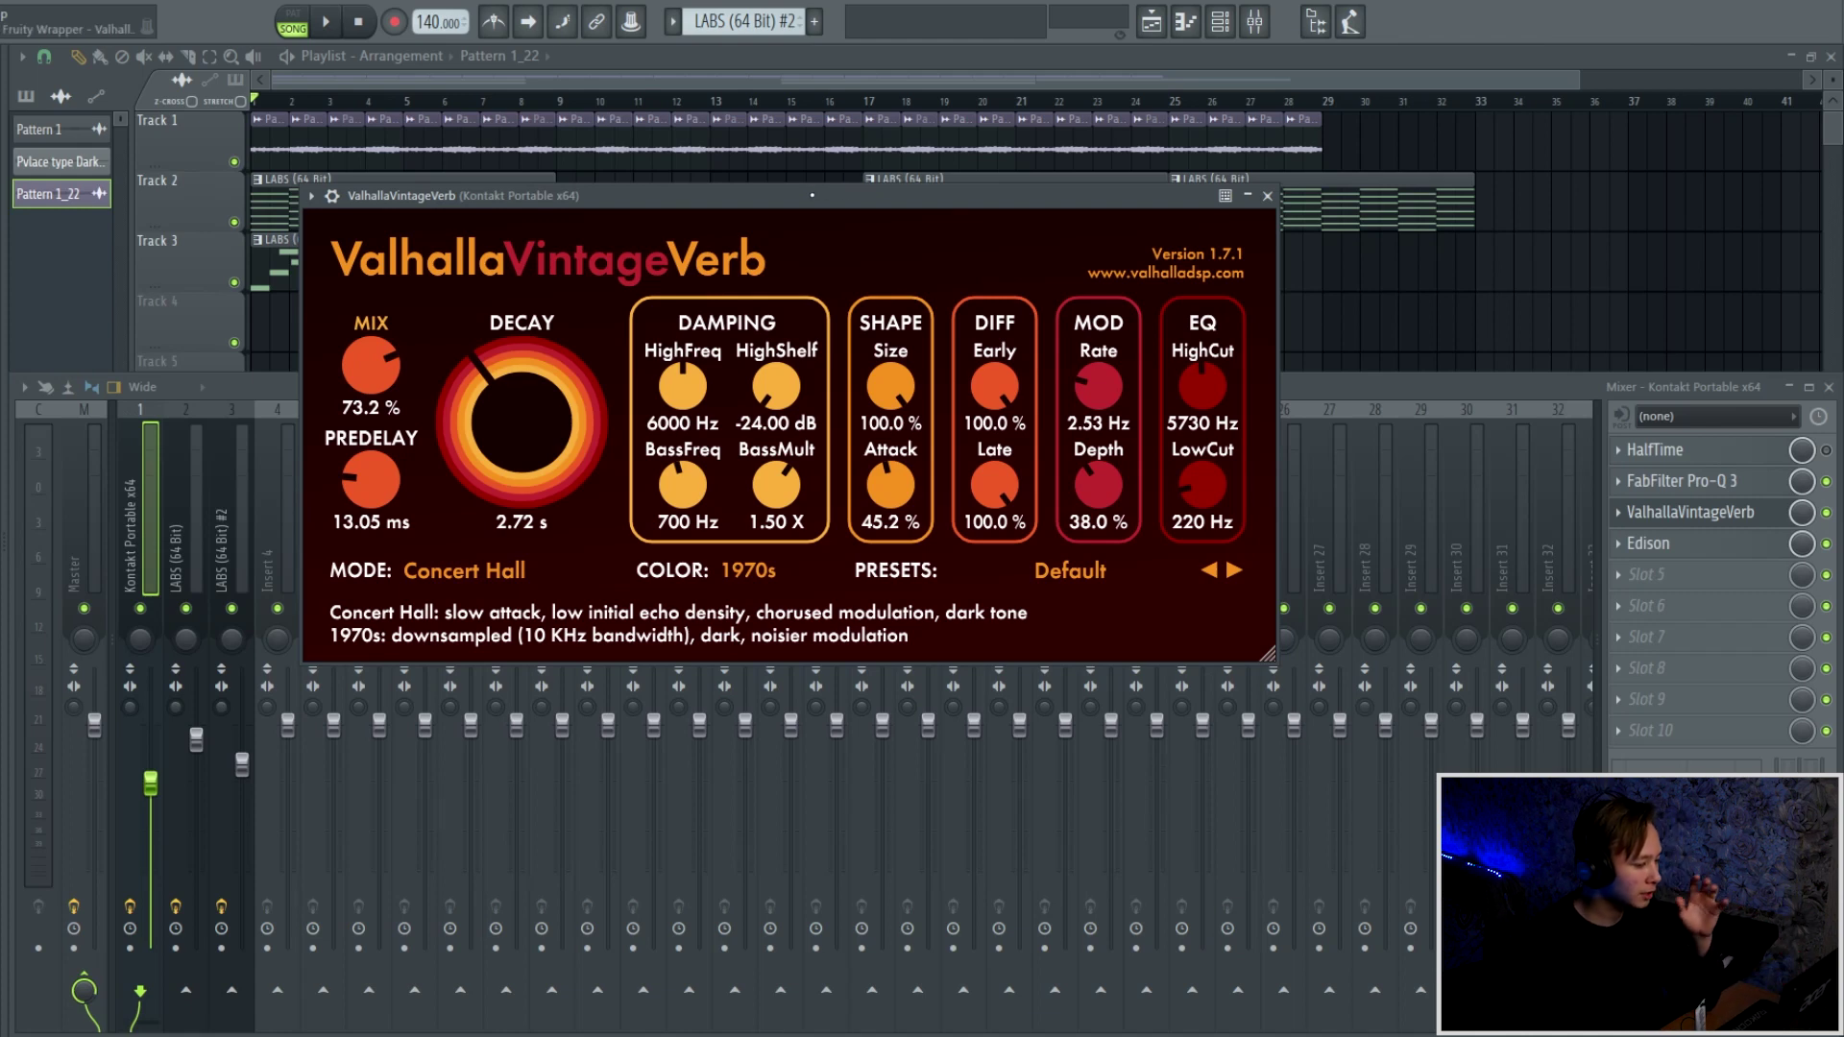
key("space")
left_click(1828, 514)
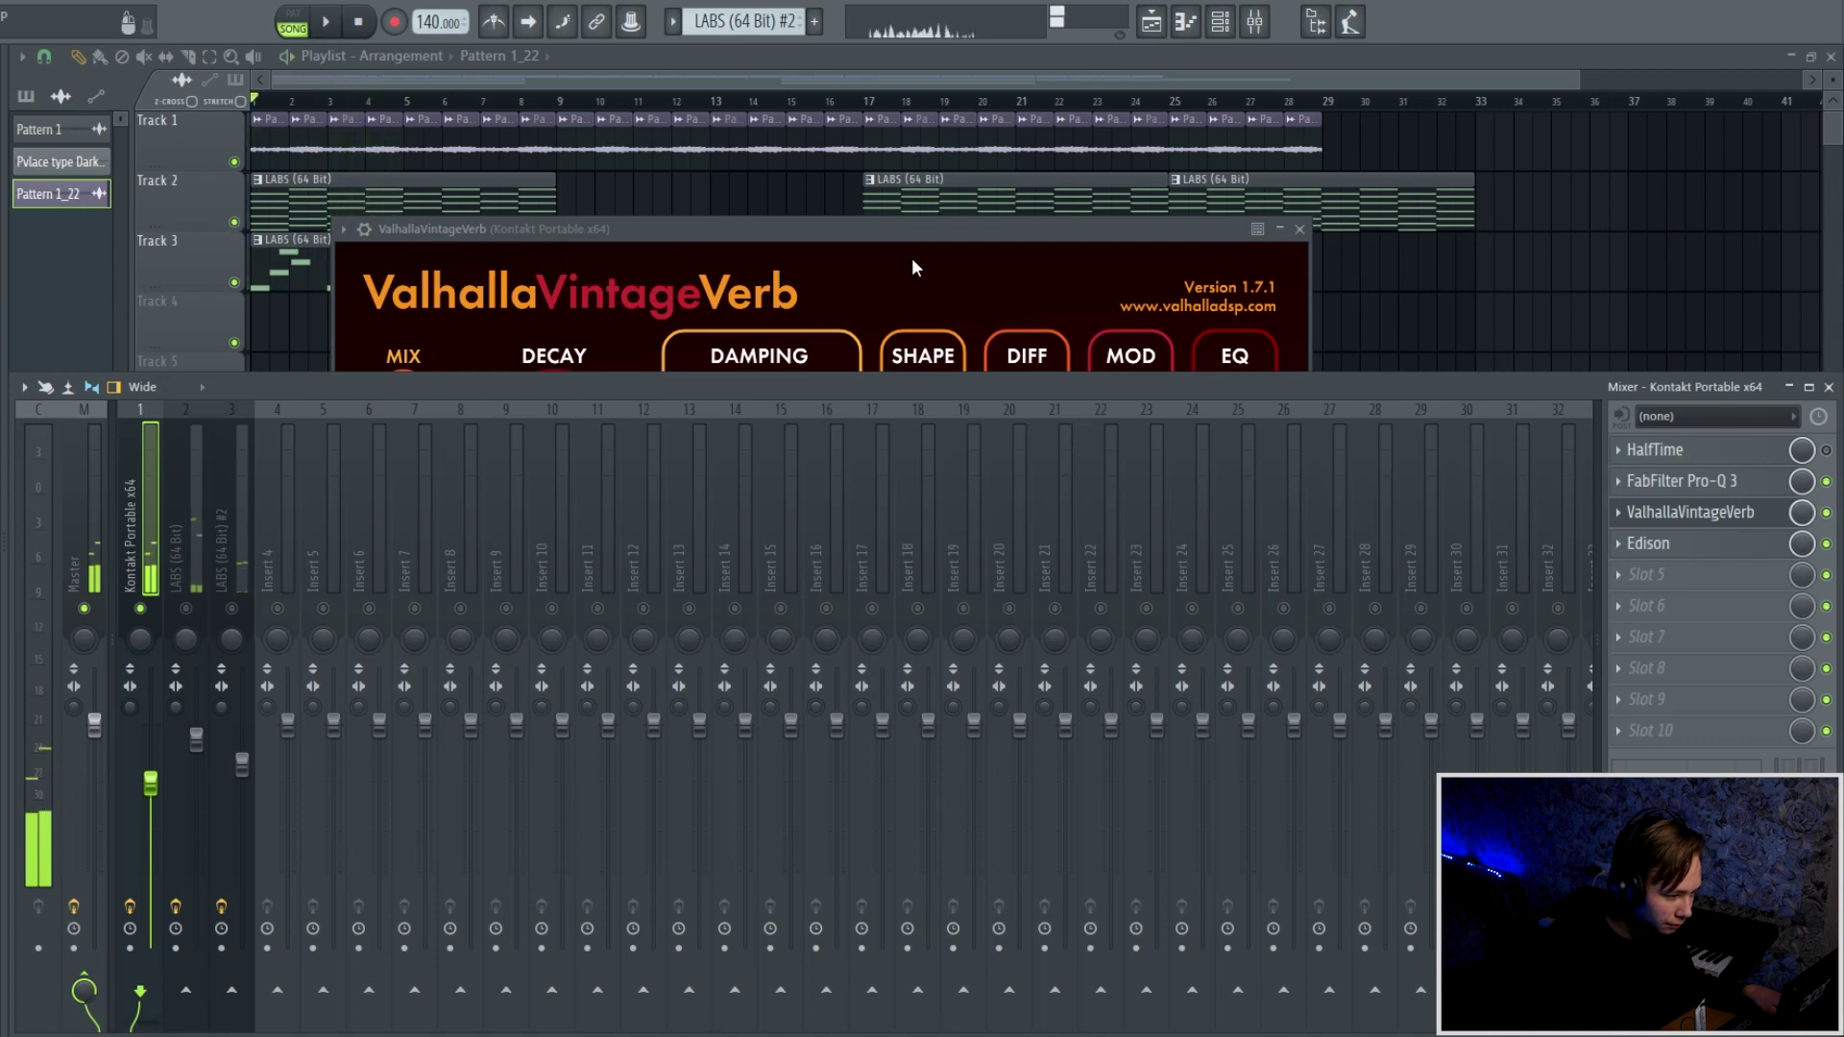
key("space")
- Unsolo the mixer tracks and inspect the FabFilter Pro-Q 3 low and high cuts on the LABS (64 Bit) insert
left_click(199, 605)
right_click(188, 609)
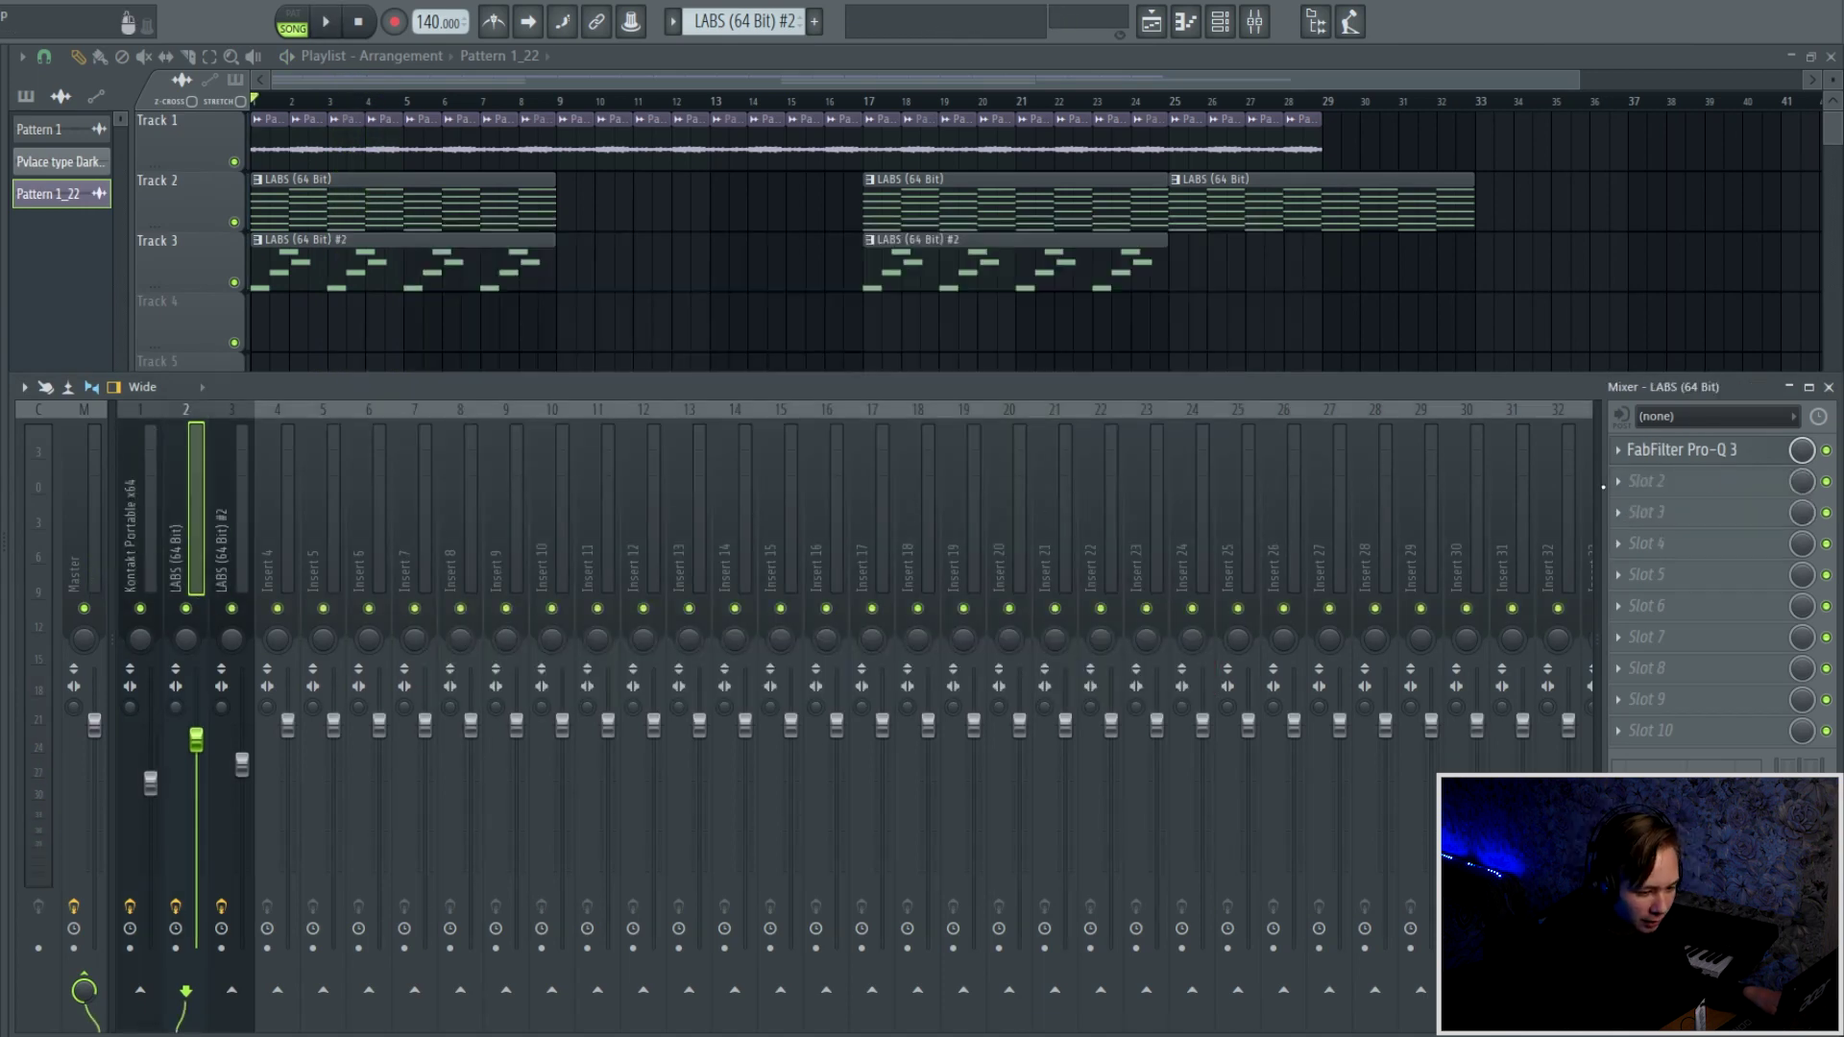
left_click(1667, 457)
key("Escape")
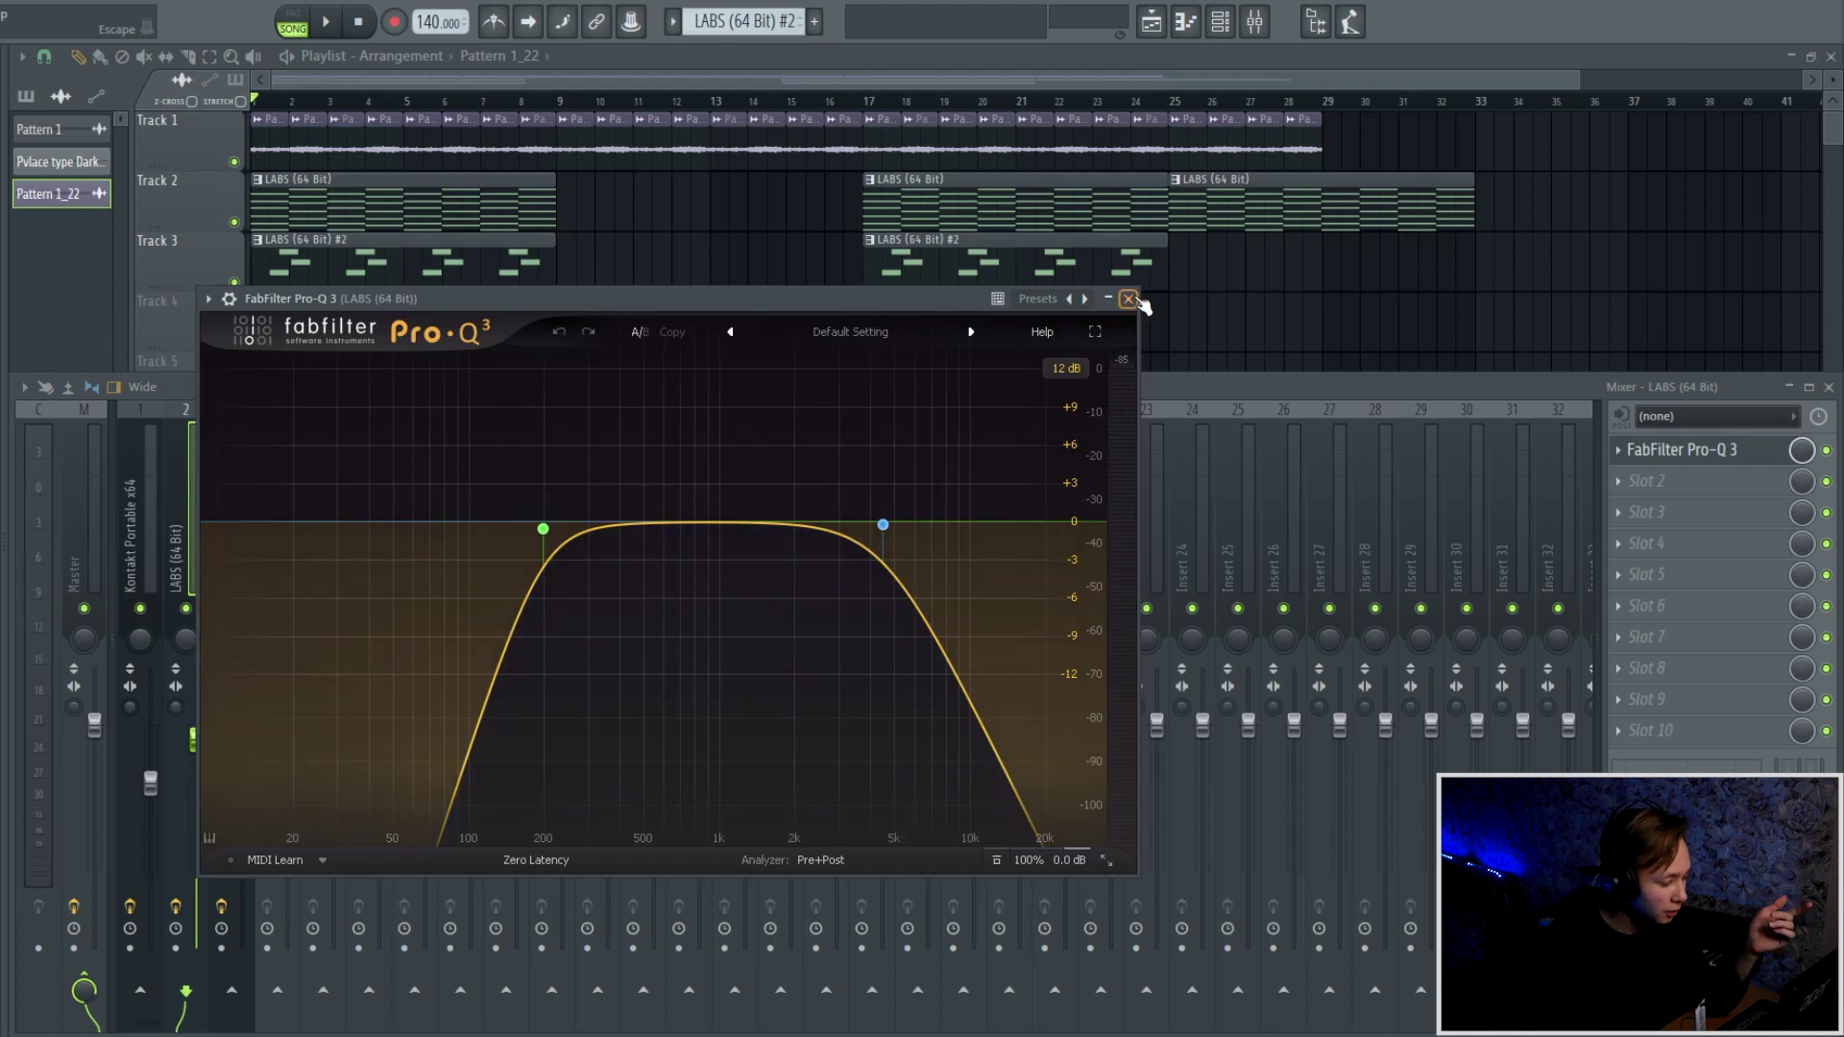
left_click(1130, 299)
- Examine the Pro-Q 3 low cut and Fruity Reeverb 2 on the LABS (64 Bit) #2 insert, and listen soloed with the reverb bypassed
left_click(1730, 461)
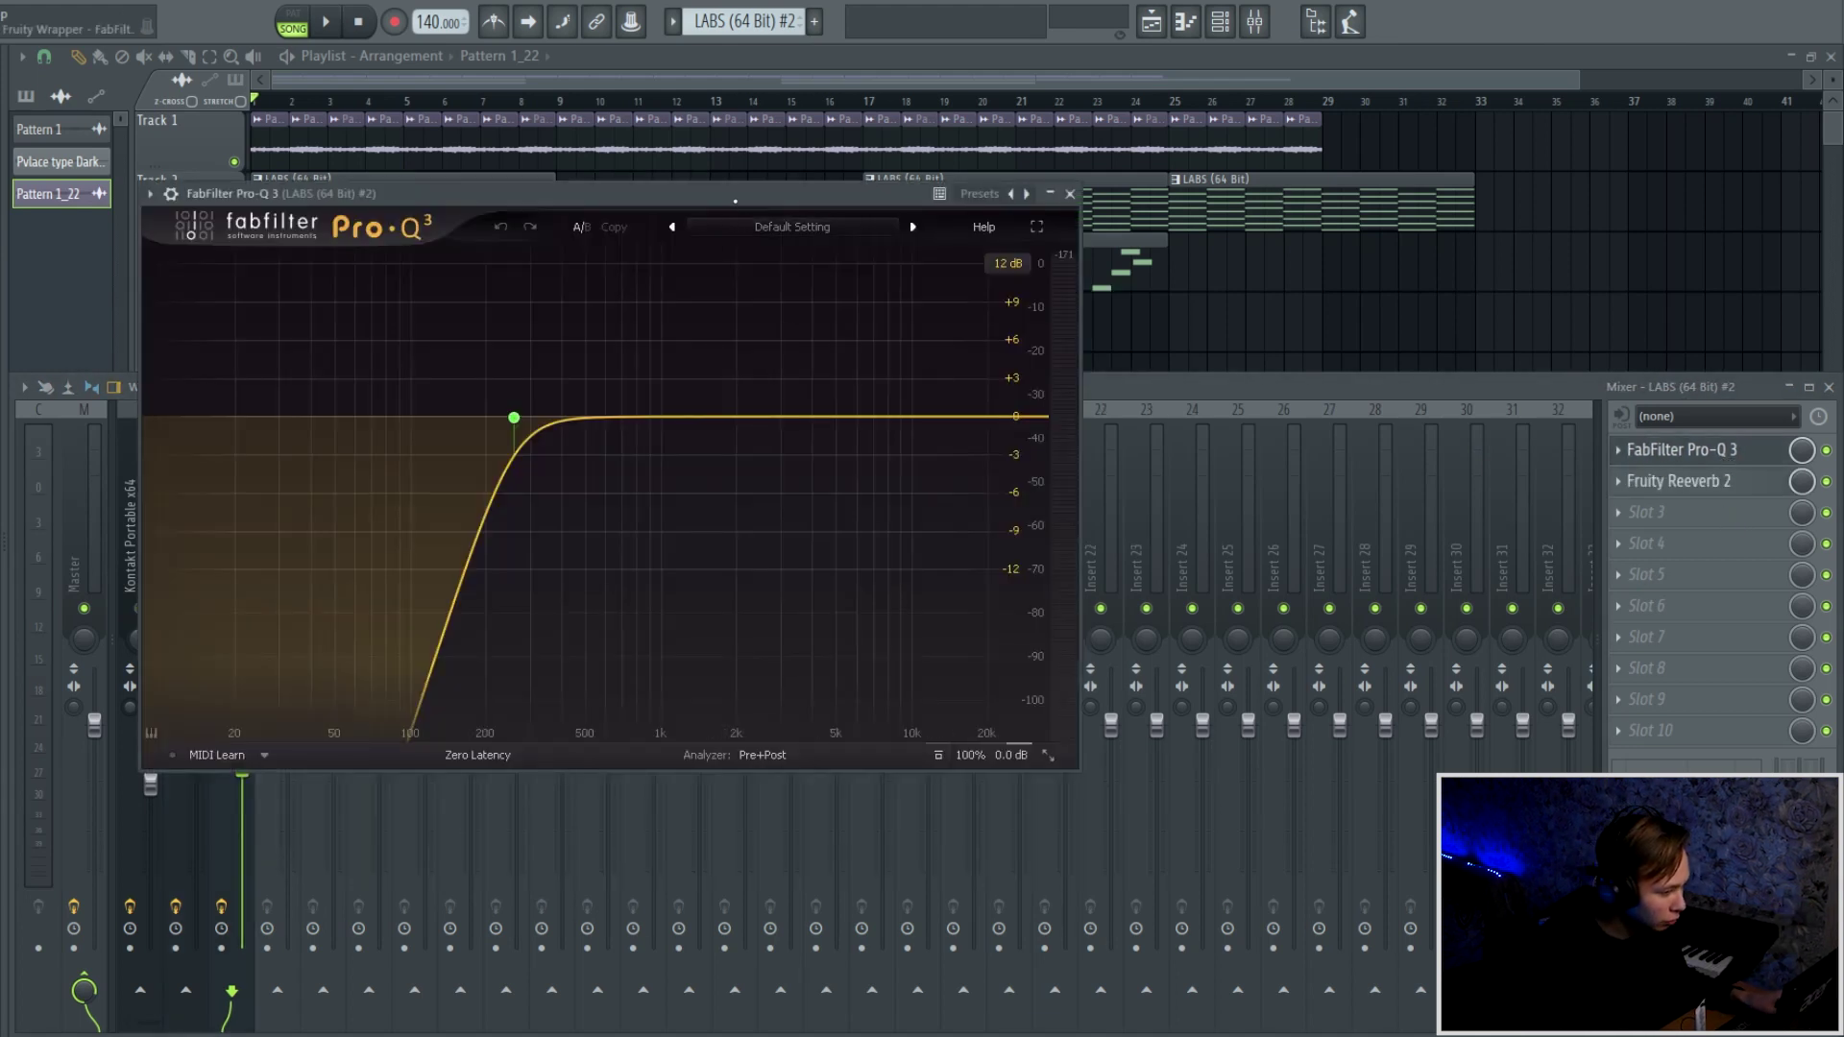
left_click_drag(514, 418, 605, 420)
left_click(1690, 481)
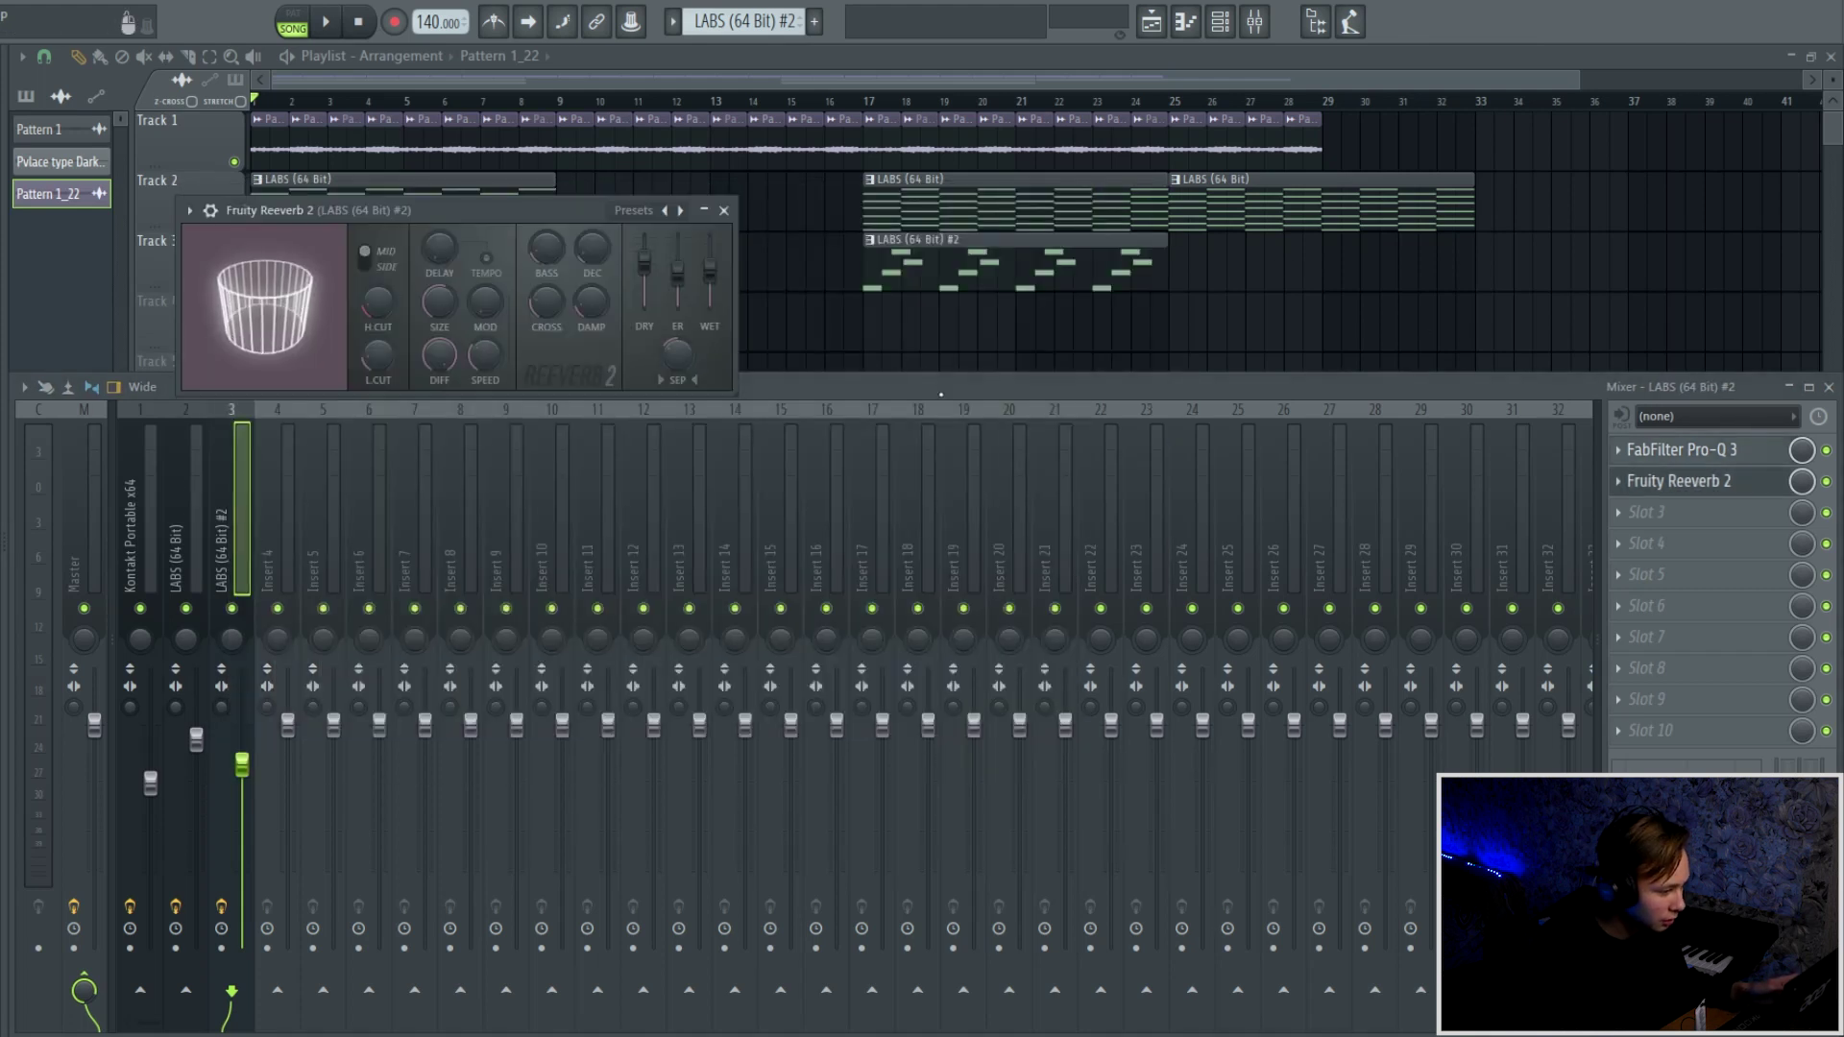
key("Escape")
key("space")
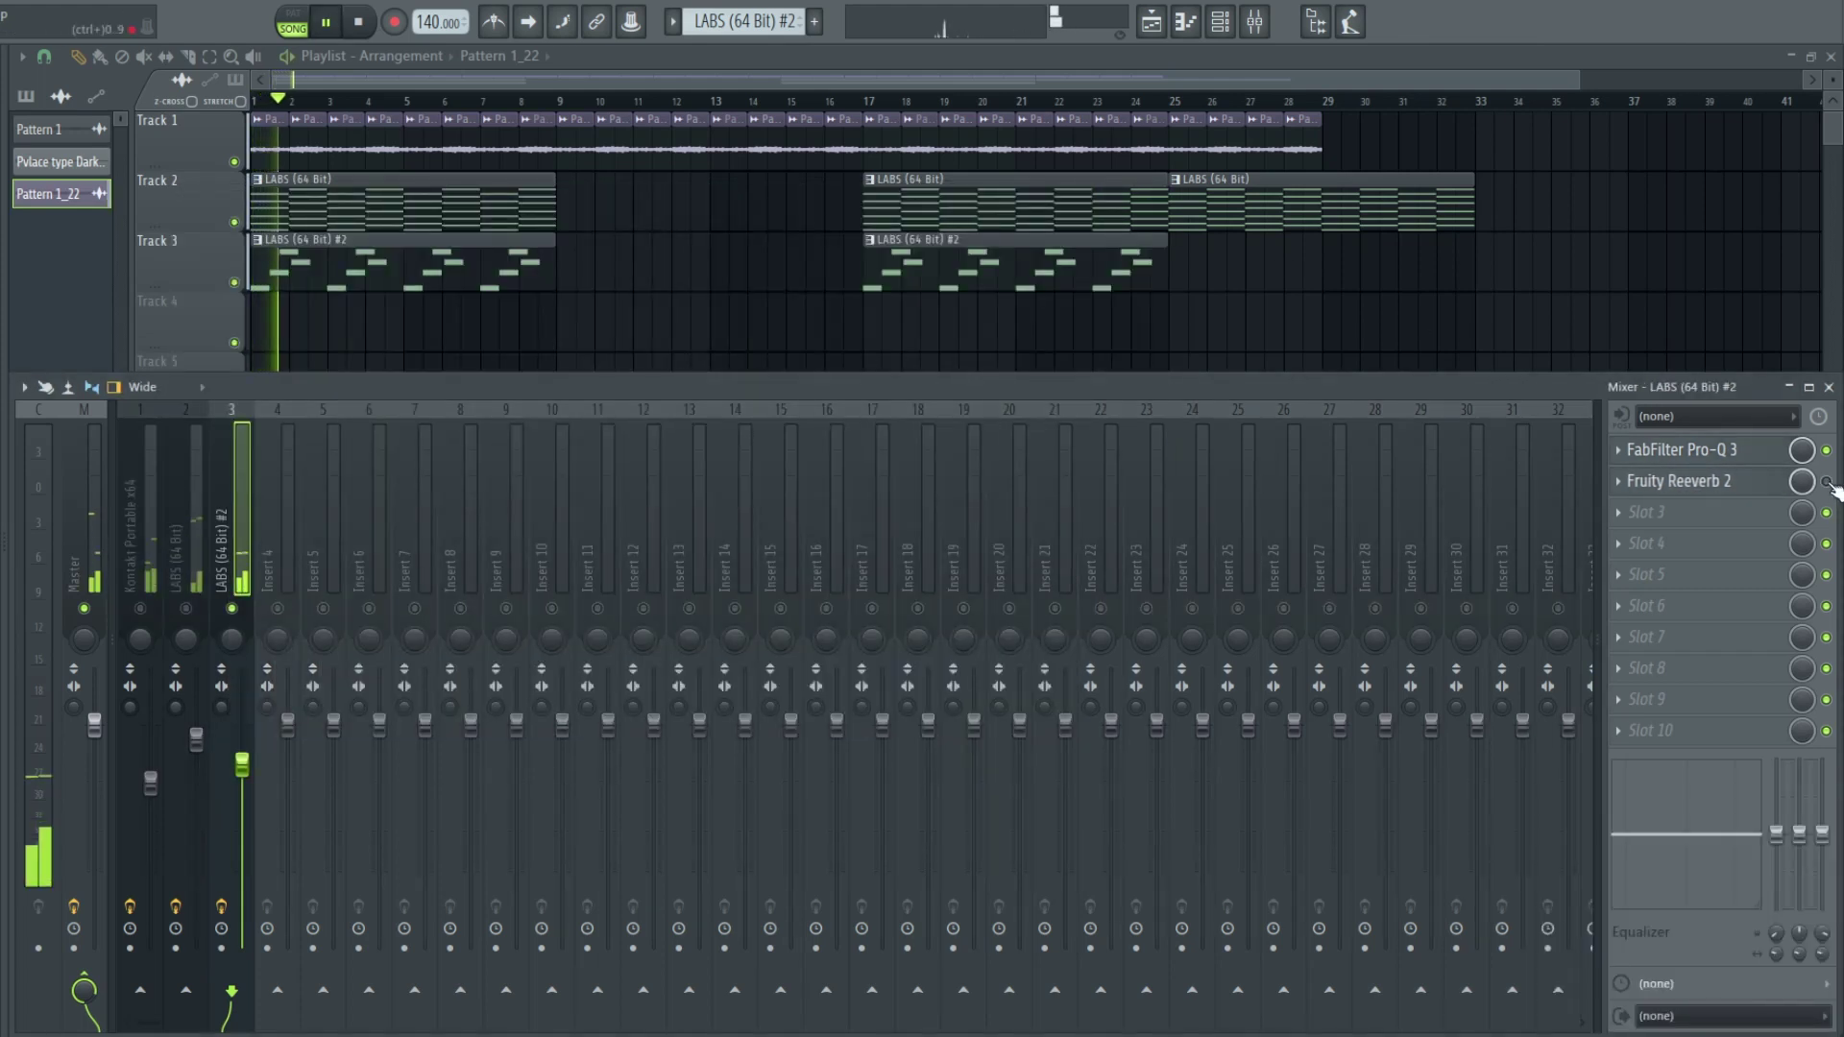